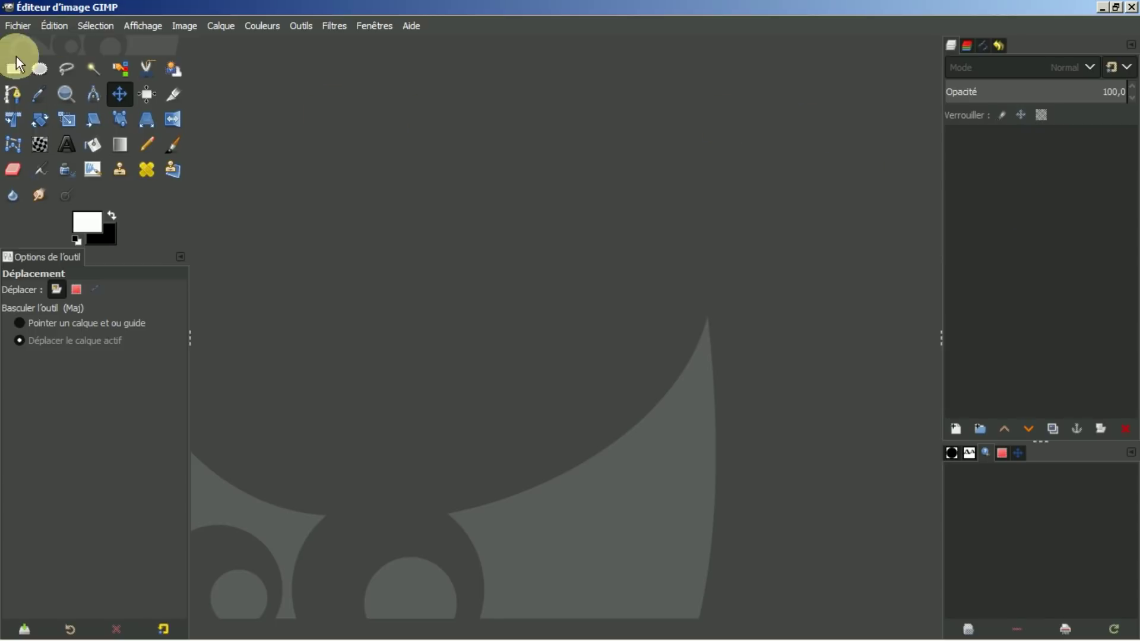
# Start Open as Layers and browse to the New folder on the Desktop.
pyautogui.click(18, 25)
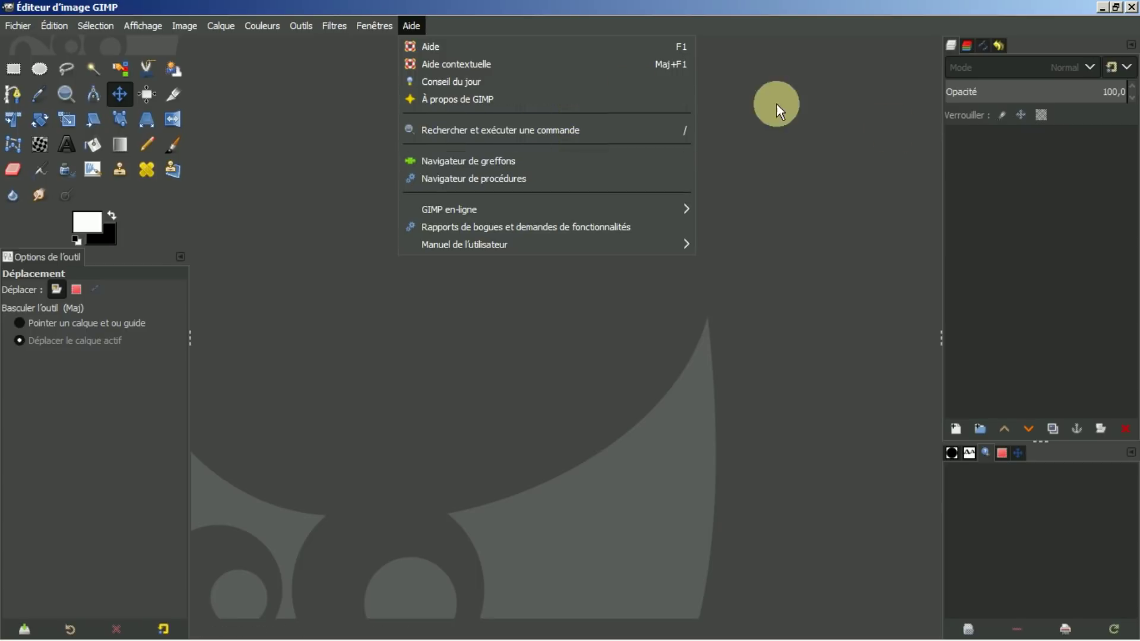
pyautogui.click(890, 127)
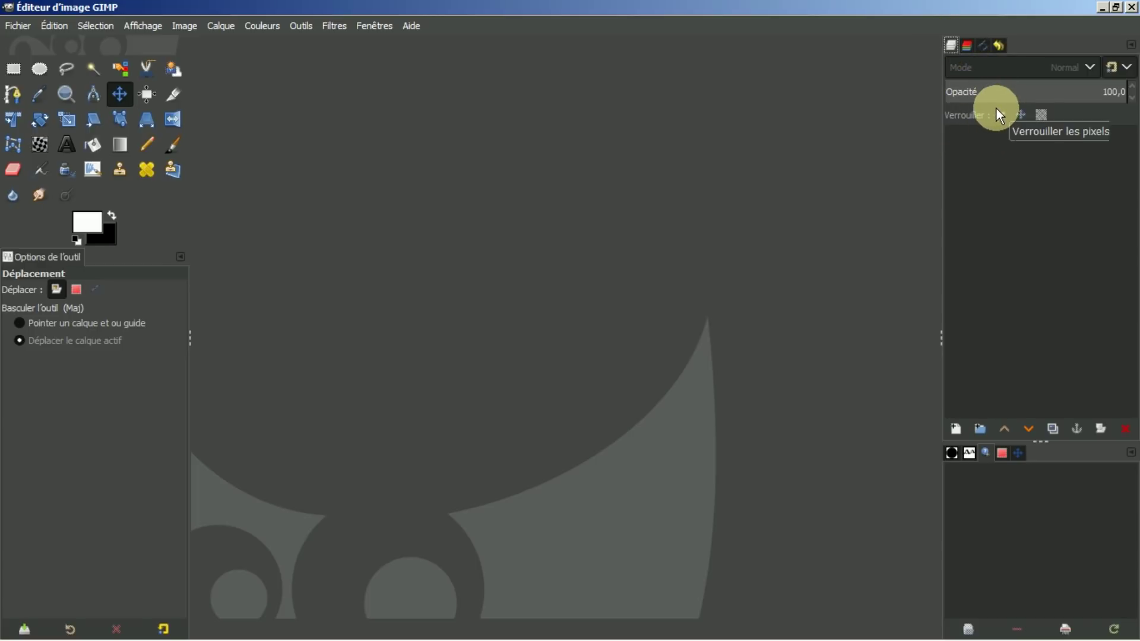
pyautogui.click(21, 28)
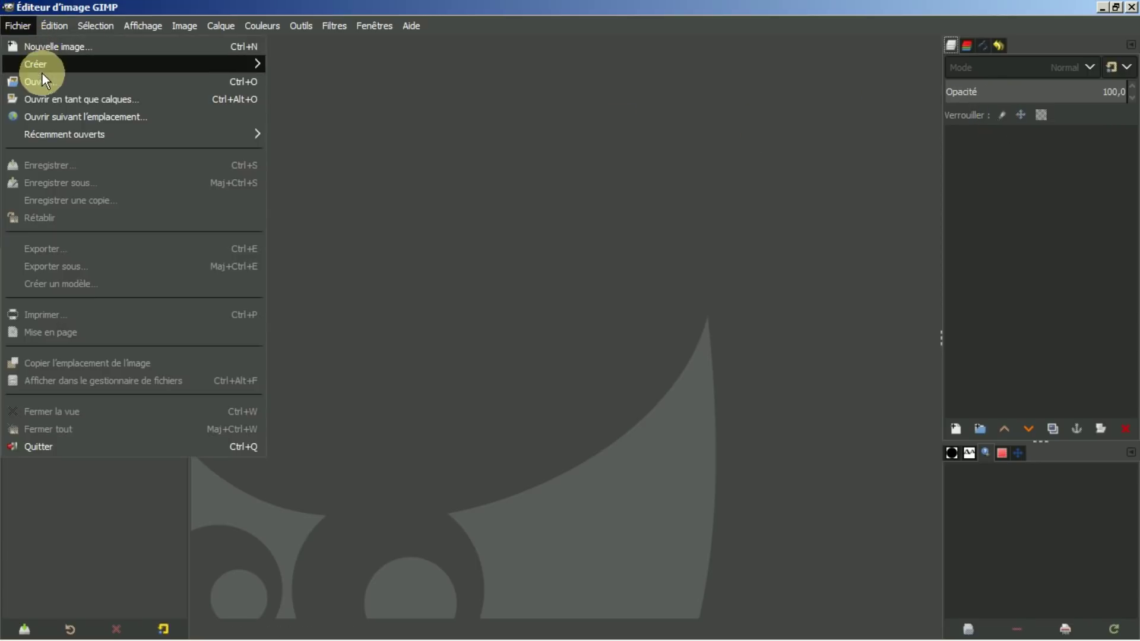
pyautogui.click(41, 95)
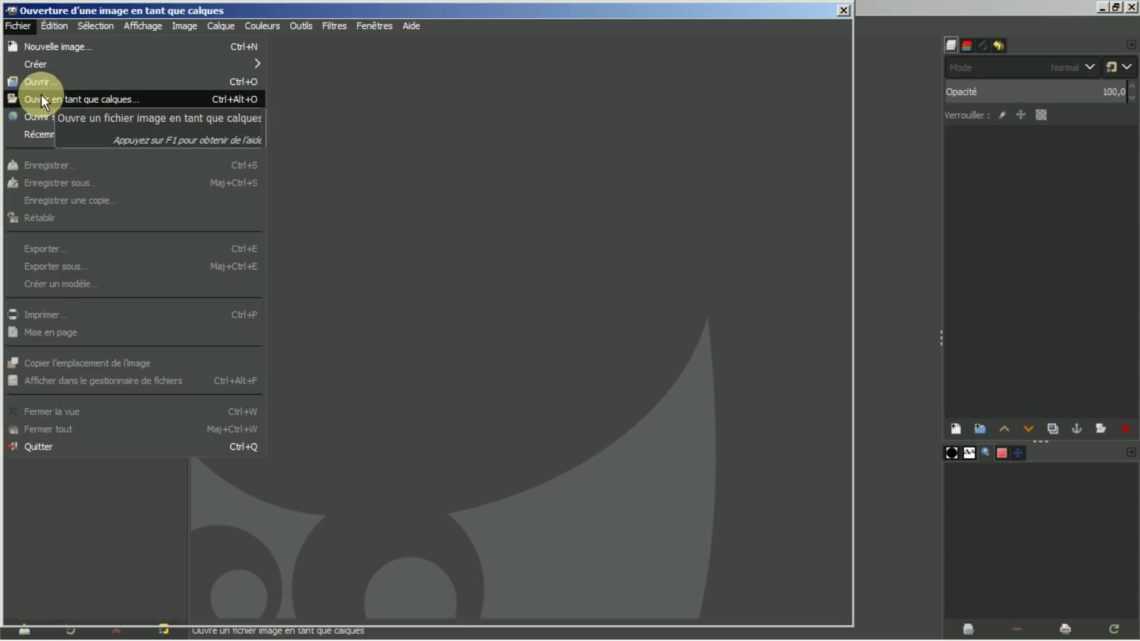
pyautogui.click(62, 178)
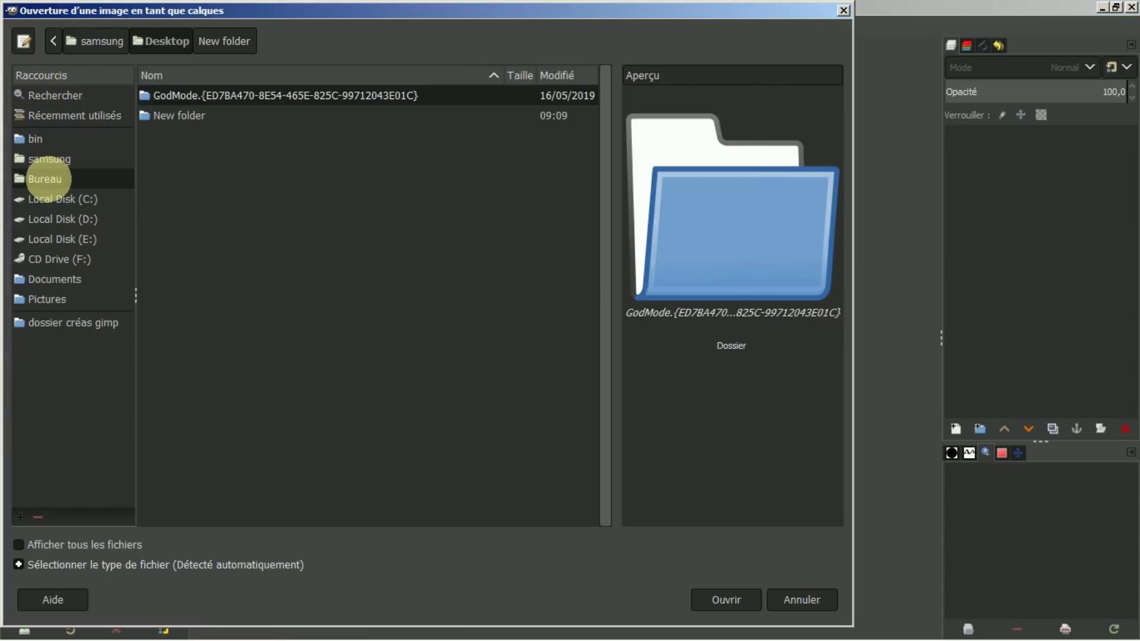
pyautogui.doubleClick(175, 115)
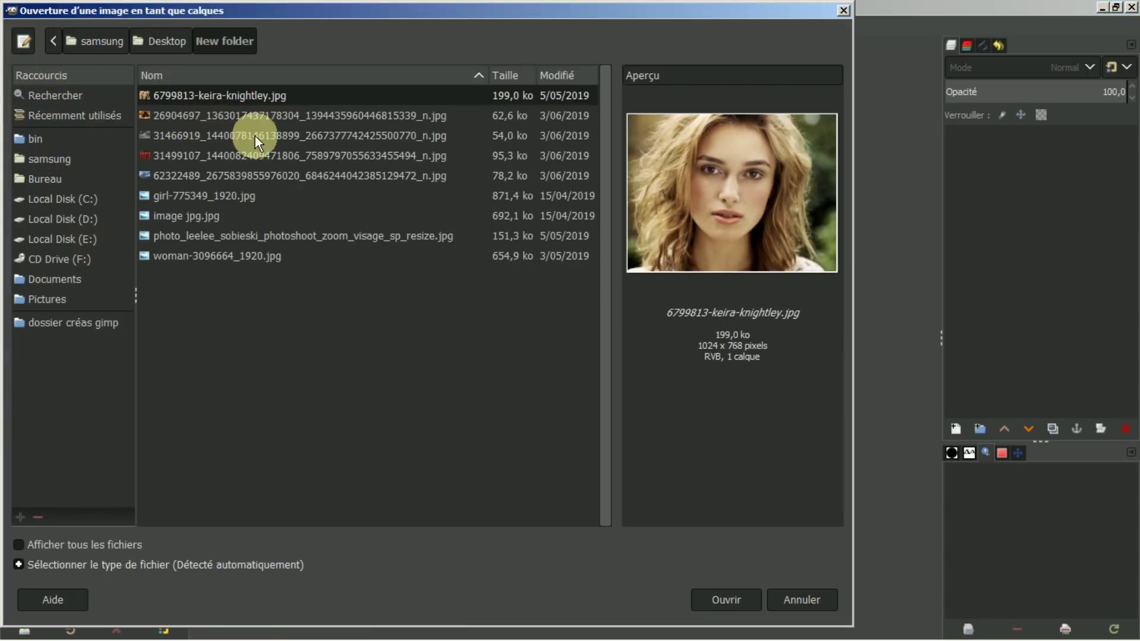
# Select the roses, seagull, red phone booths and Tower Bridge photos and open them as layers.
pyautogui.click(306, 115)
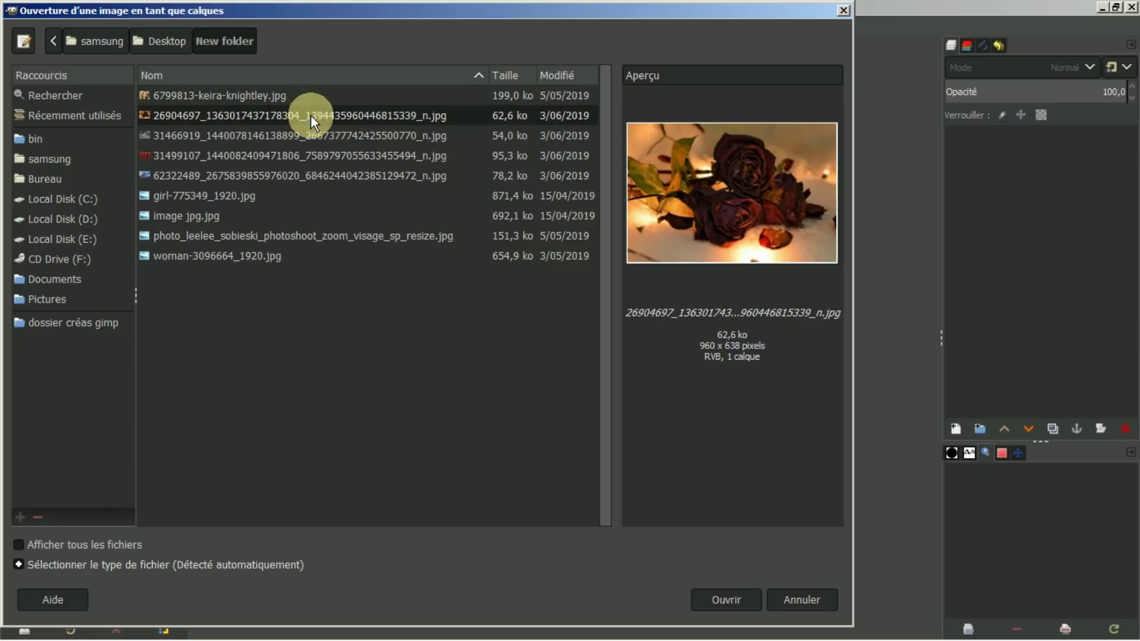
pyautogui.click(330, 134)
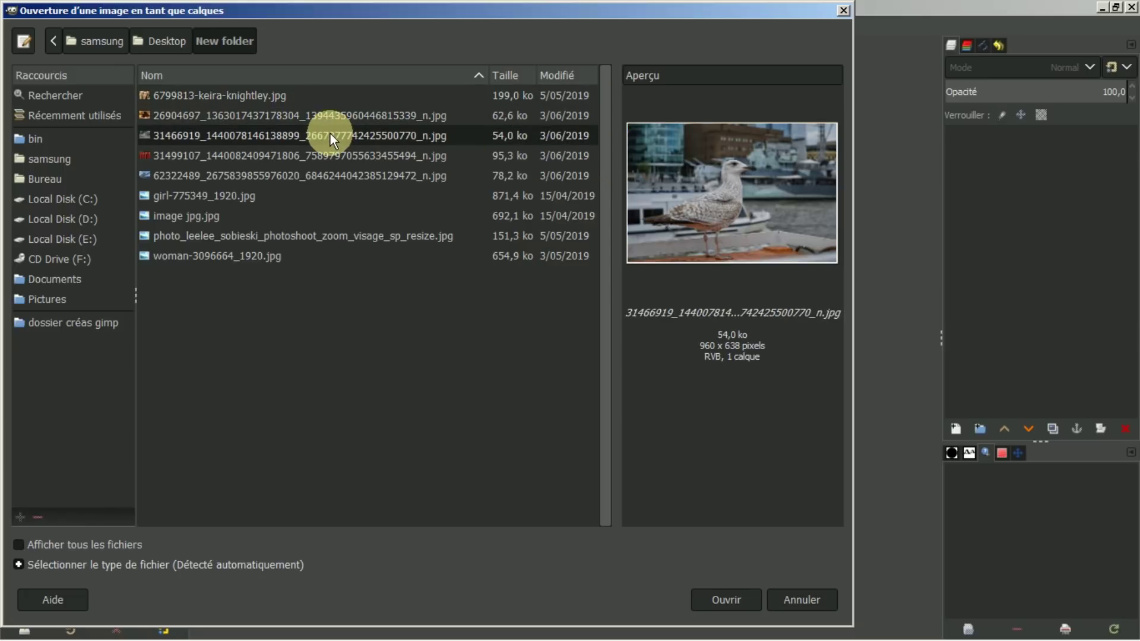
pyautogui.click(308, 157)
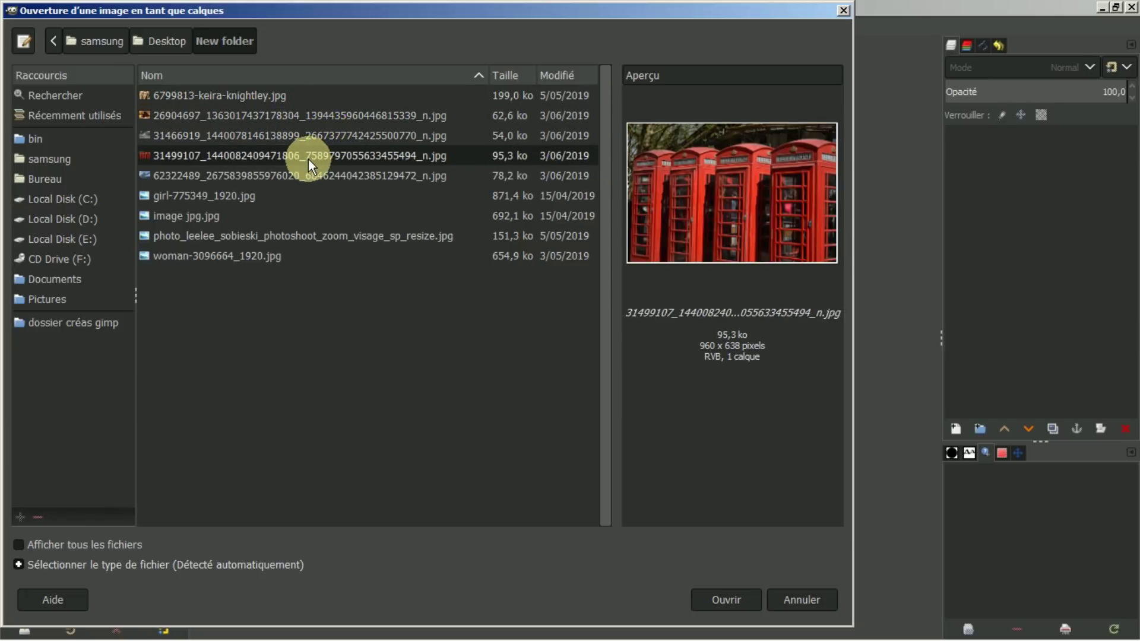
pyautogui.click(318, 176)
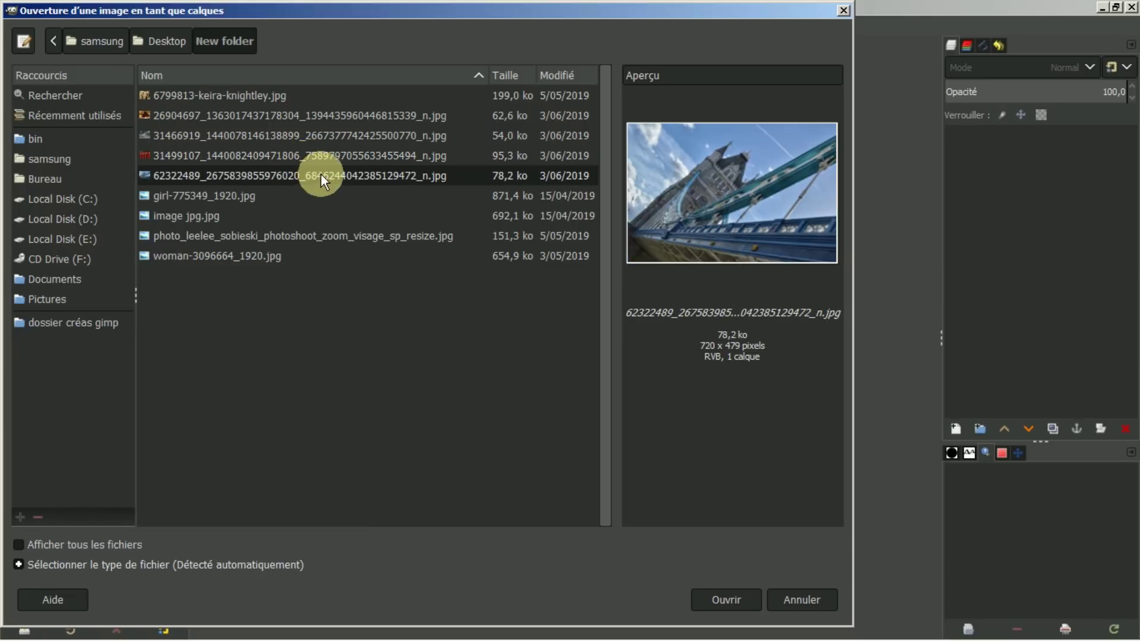
pyautogui.click(347, 115)
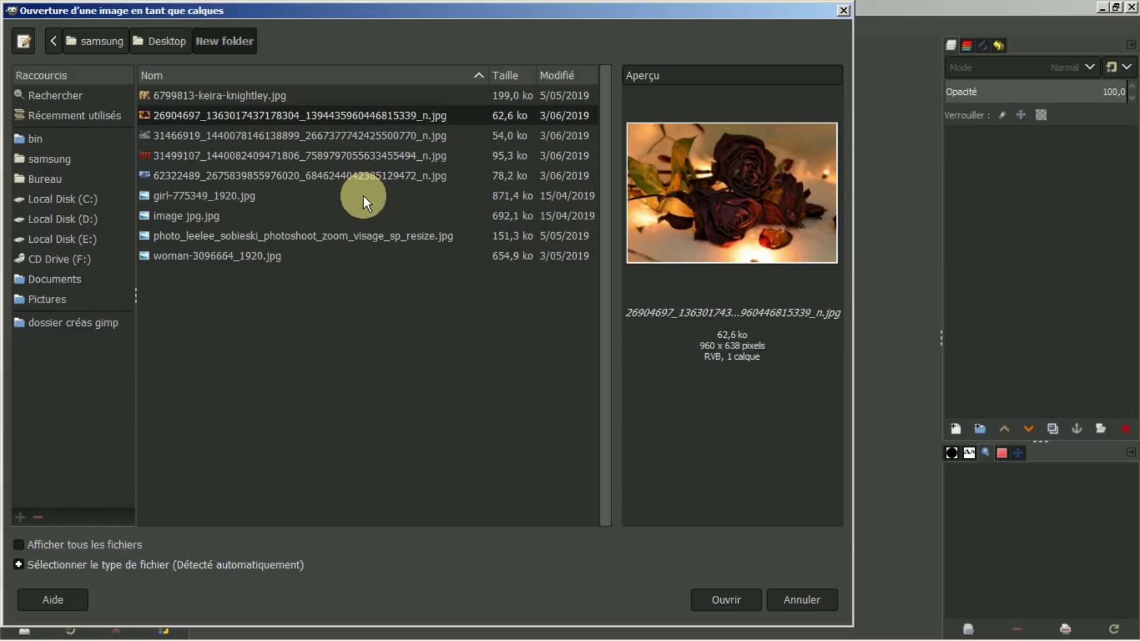
pyautogui.keyDown('shift'); pyautogui.click(323, 176); pyautogui.keyUp('shift')
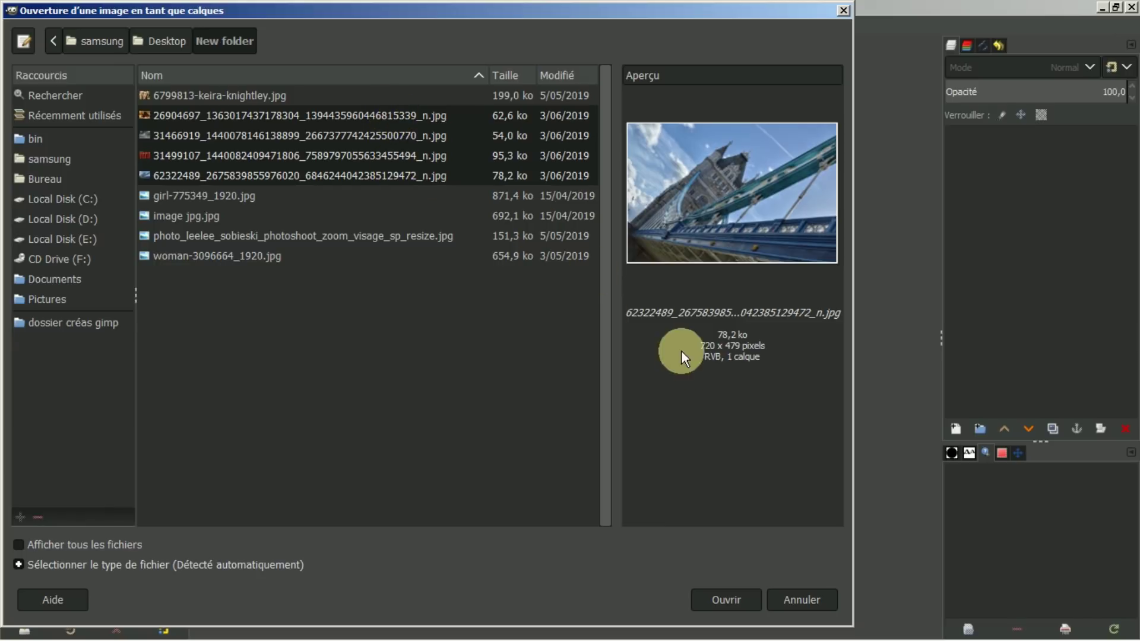
pyautogui.click(731, 596)
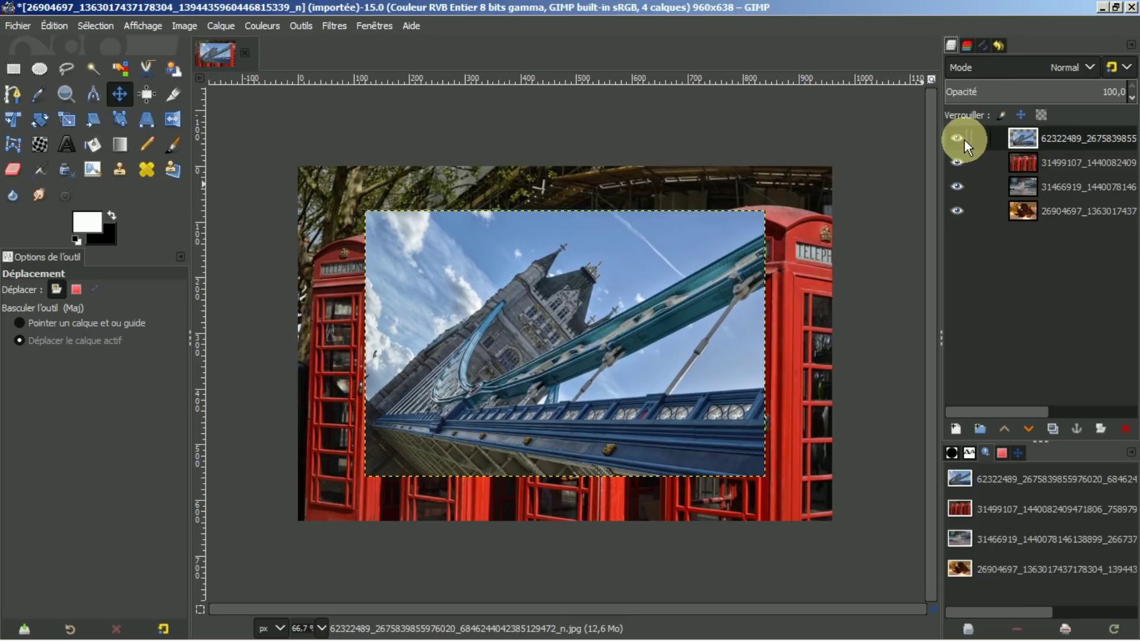
pyautogui.moveTo(962, 140)
pyautogui.mouseDown()
pyautogui.moveTo(949, 183)
pyautogui.moveTo(987, 191)
pyautogui.mouseUp()
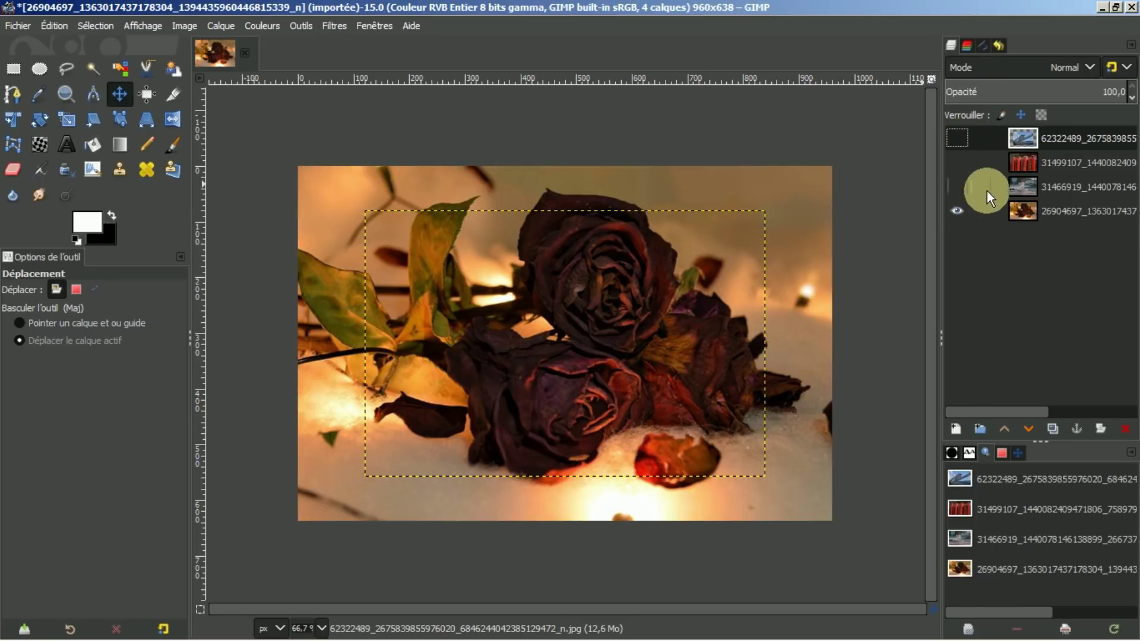
pyautogui.click(1023, 214)
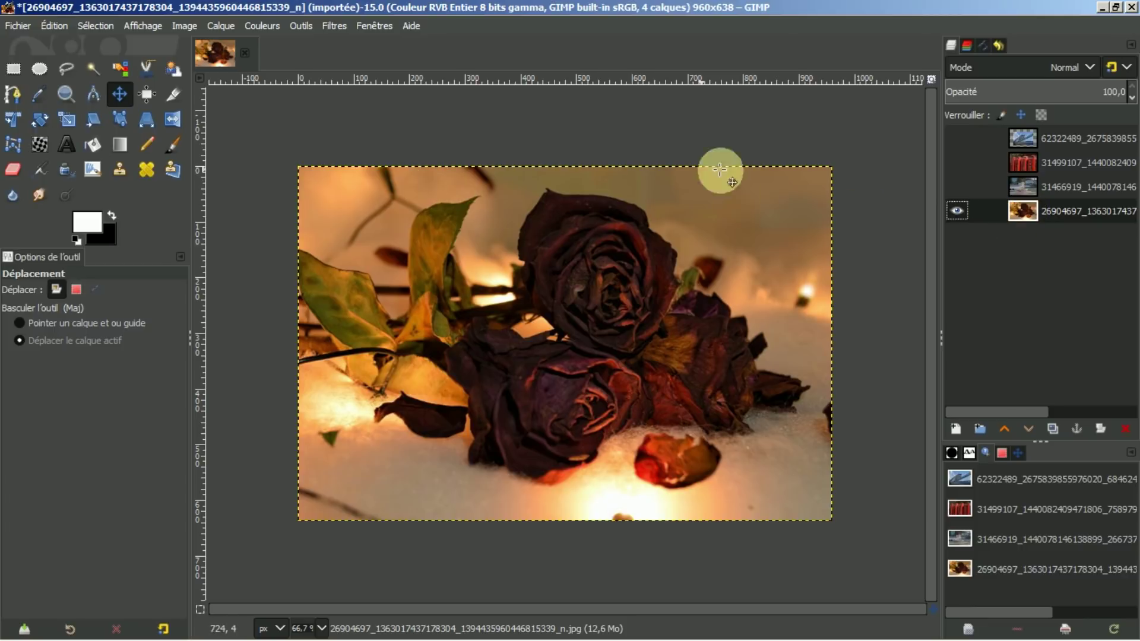
pyautogui.click(1050, 190)
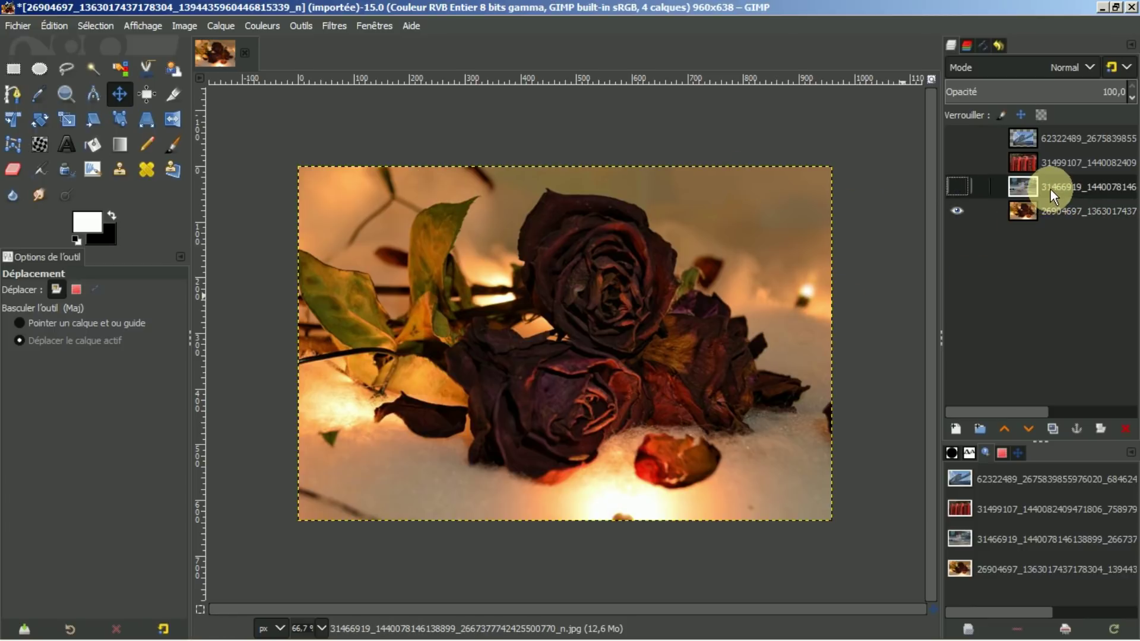
pyautogui.click(955, 187)
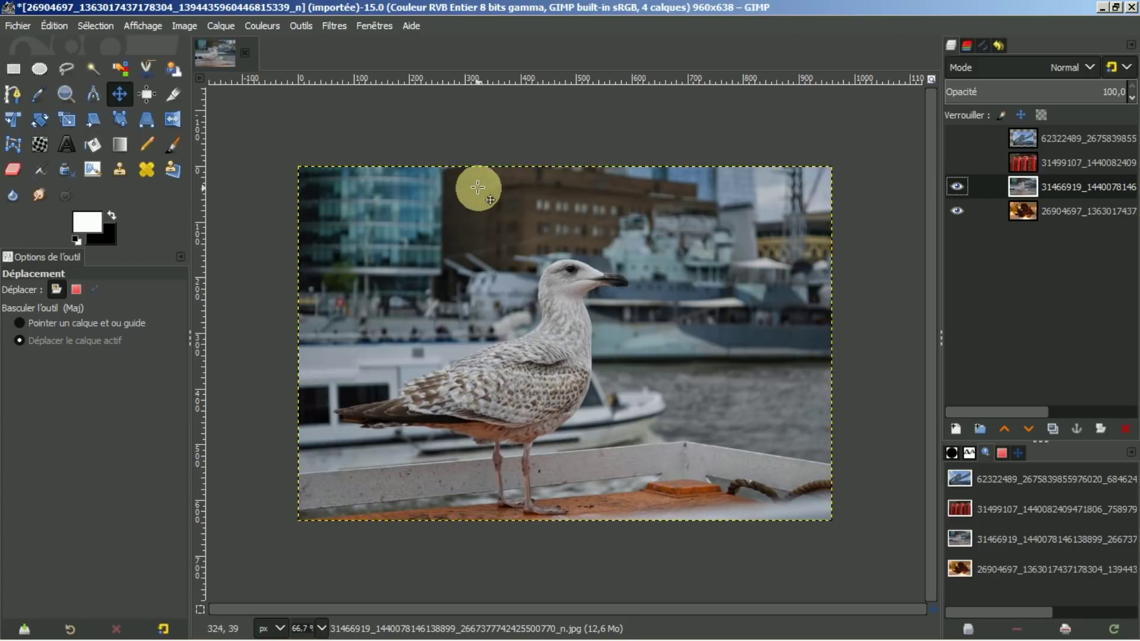
pyautogui.click(1048, 162)
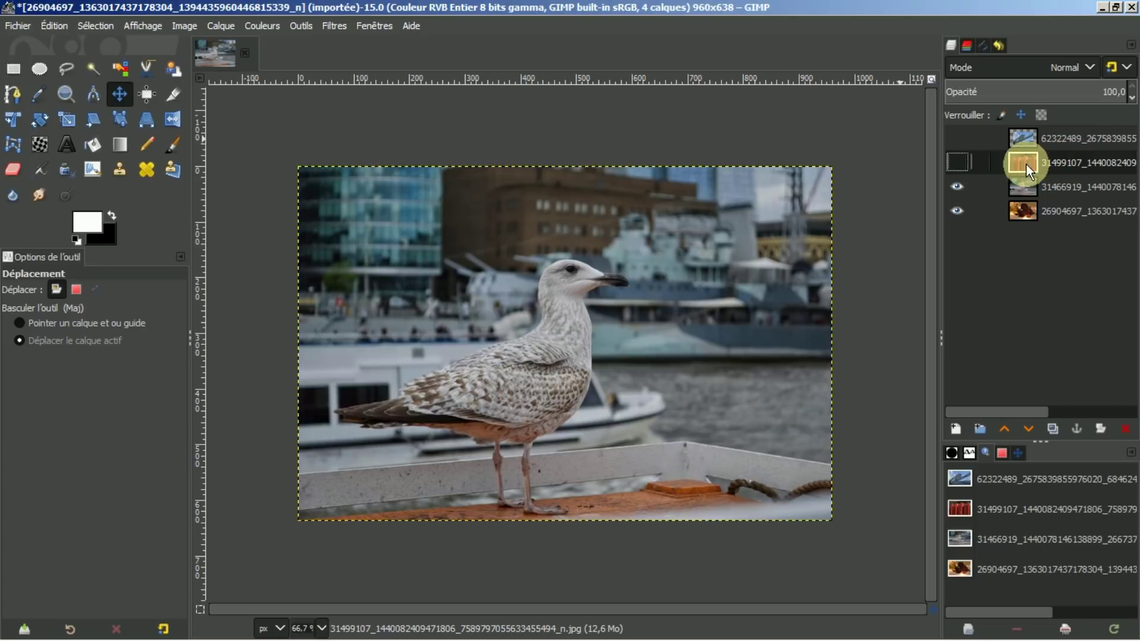
pyautogui.click(957, 161)
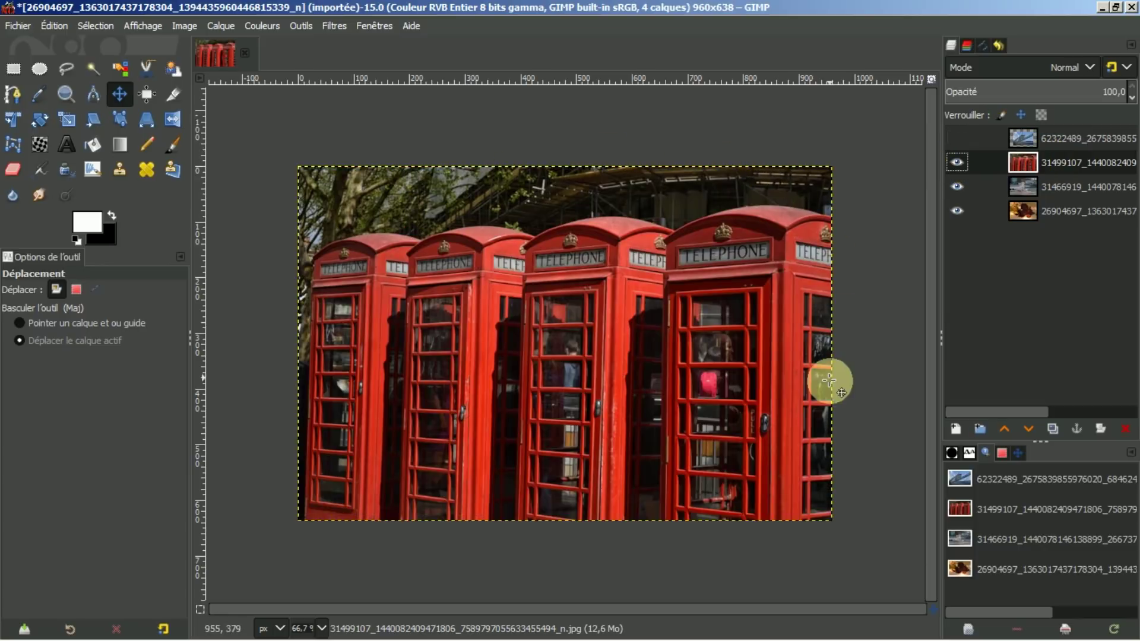
pyautogui.click(1046, 136)
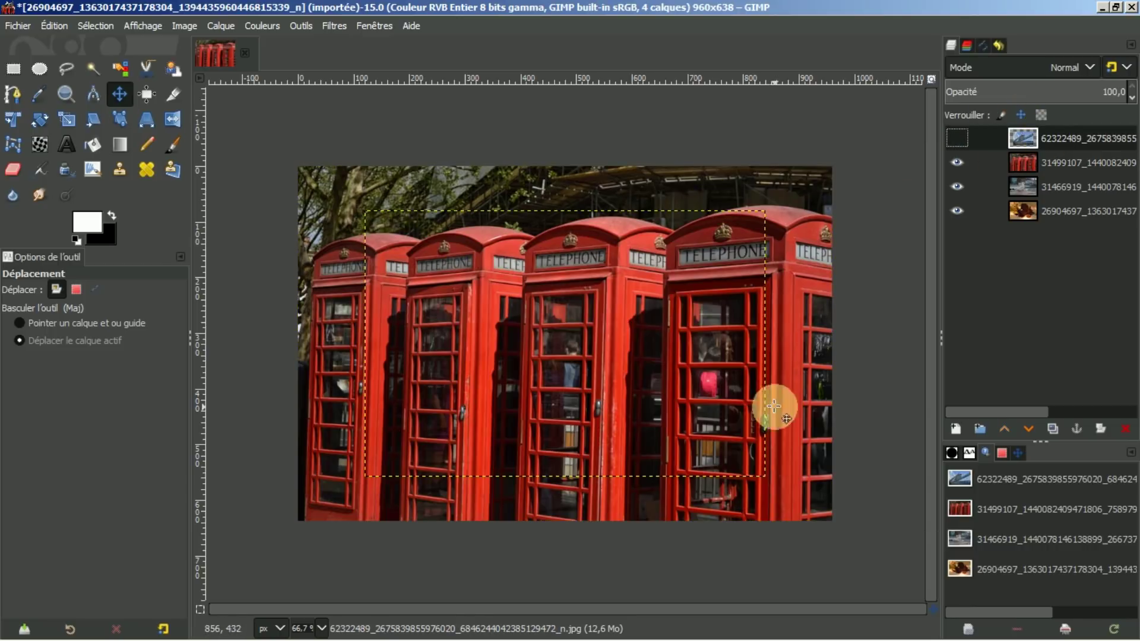
pyautogui.click(956, 137)
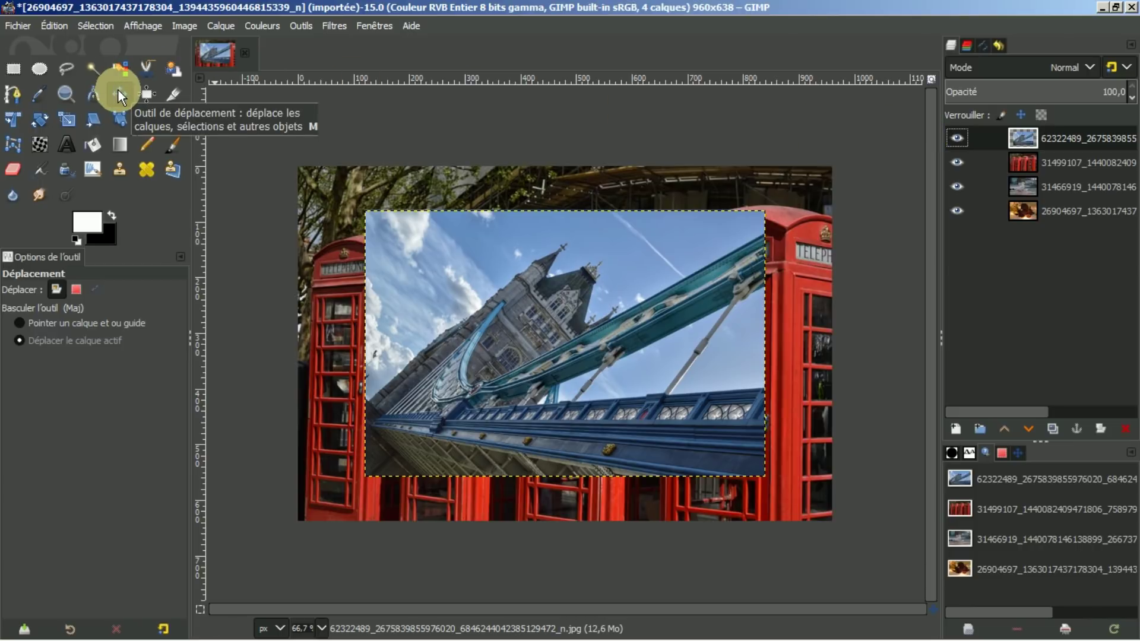
# Scale the Tower Bridge layer proportionally to 975×651 so it covers the 960×638 canvas.
pyautogui.click(67, 121)
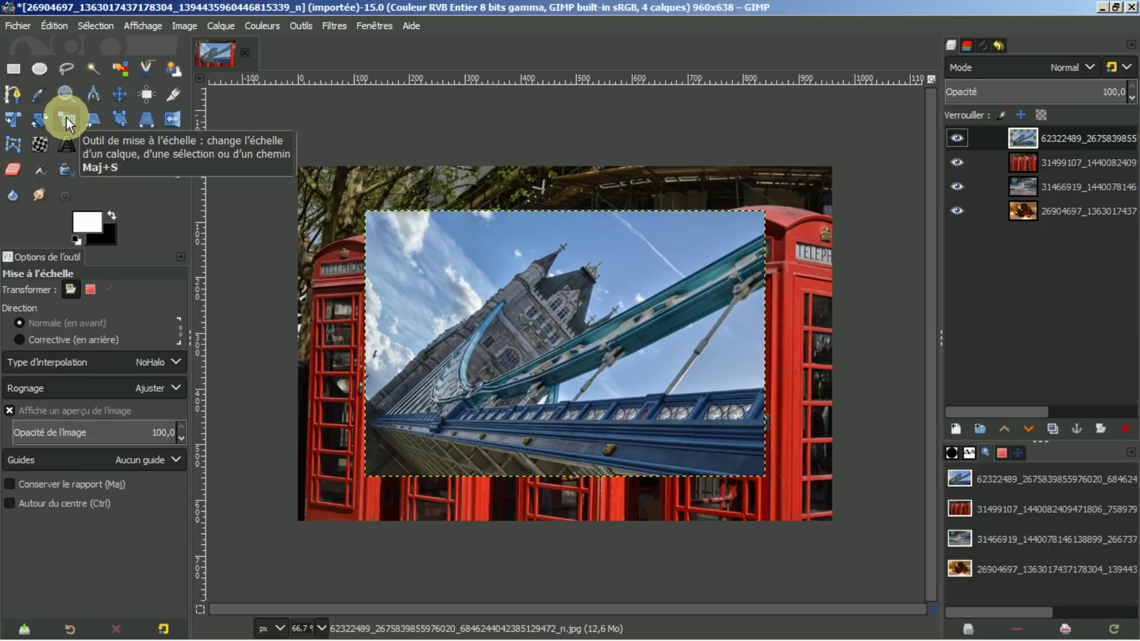
pyautogui.click(517, 288)
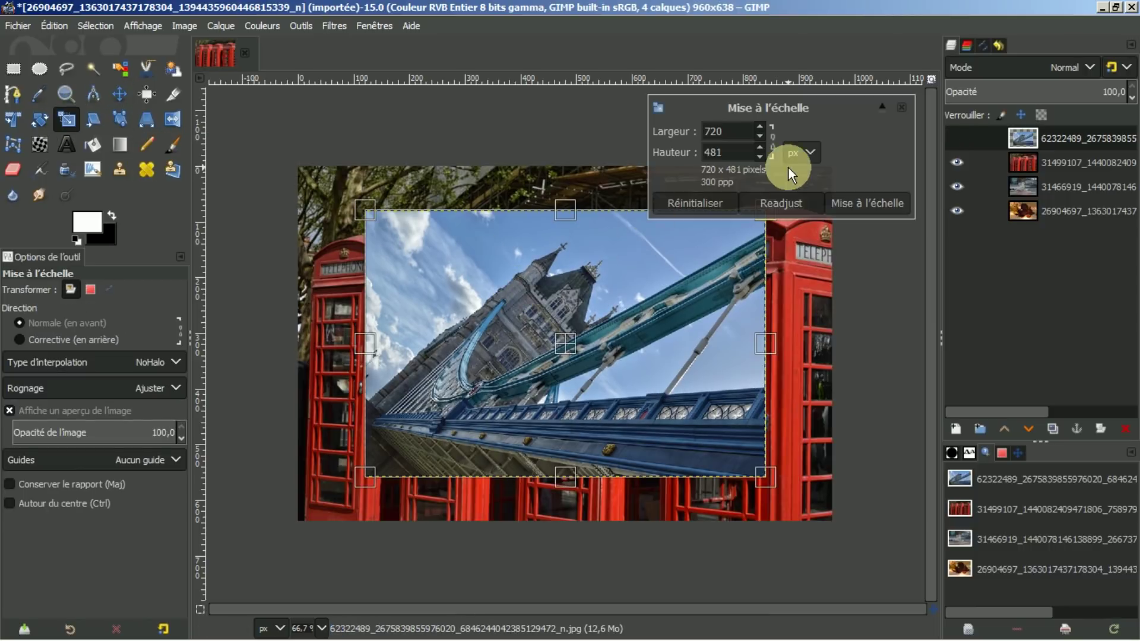
pyautogui.click(777, 149)
pyautogui.click(774, 144)
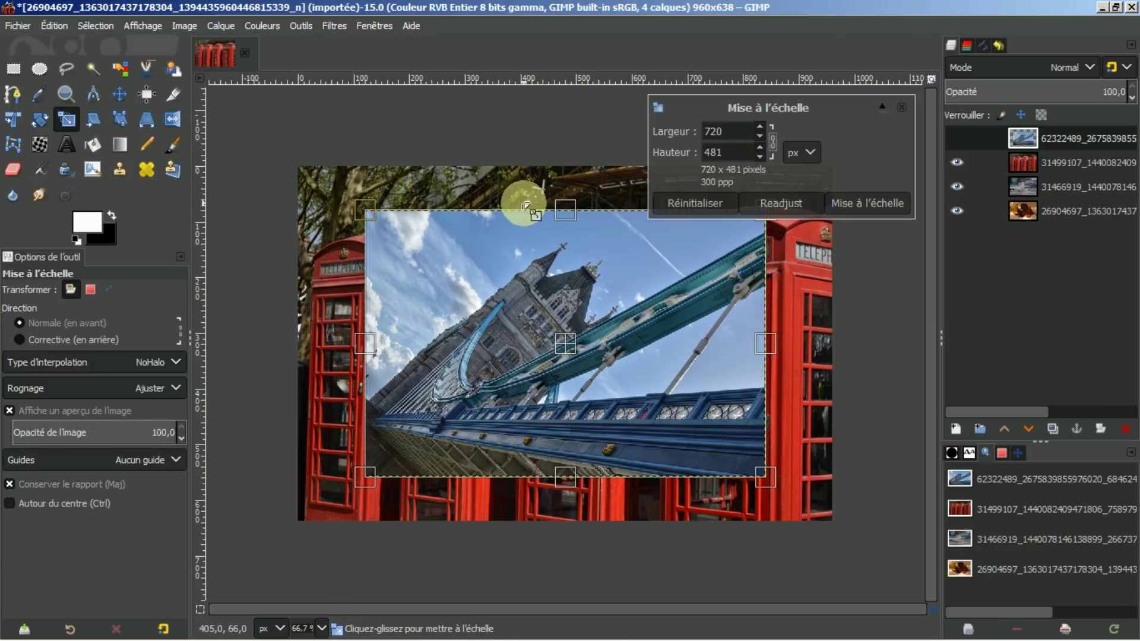
pyautogui.moveTo(363, 213); pyautogui.dragTo(297, 167)
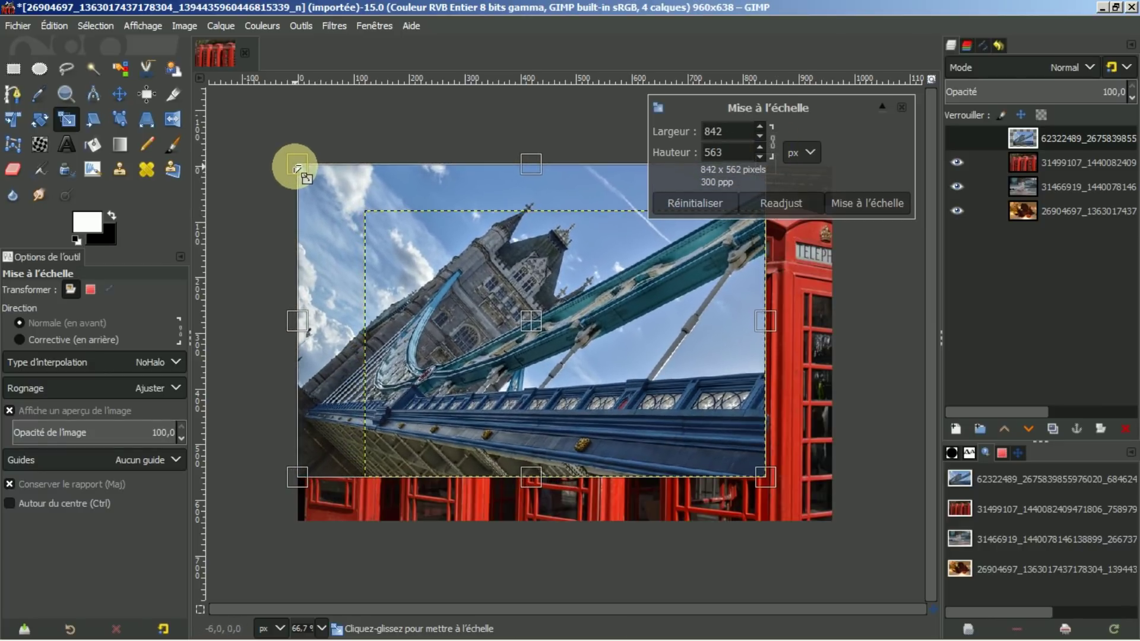
pyautogui.moveTo(765, 475); pyautogui.dragTo(840, 520)
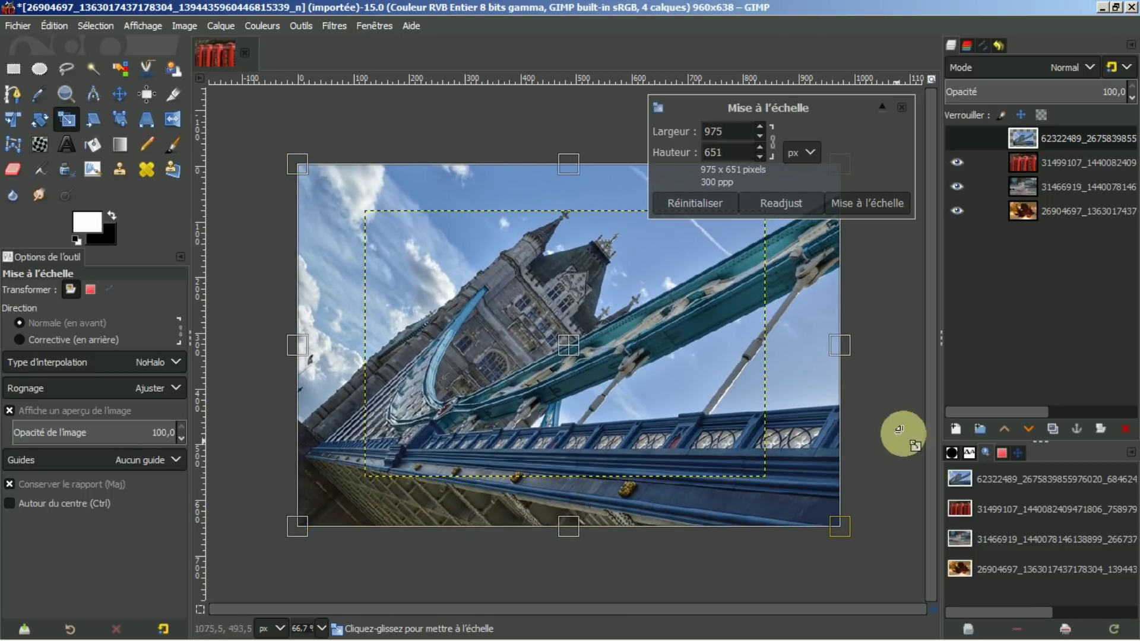
pyautogui.click(881, 203)
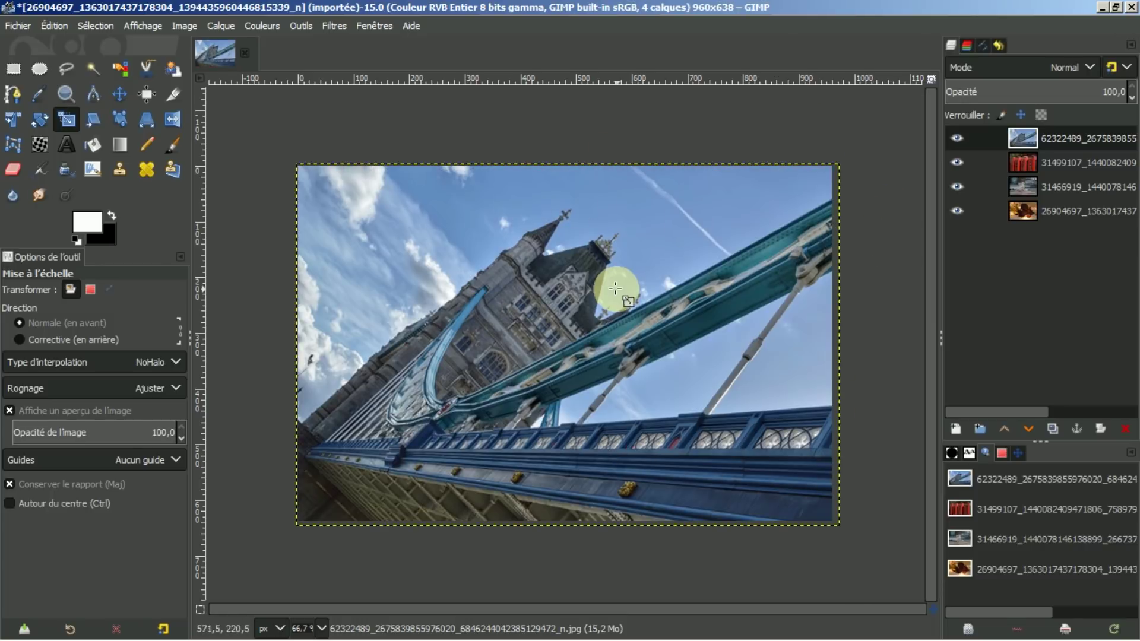
# Trim the bridge layer to image size, then hide and re-show the bridge and phone booth layers.
pyautogui.rightClick(1063, 136)
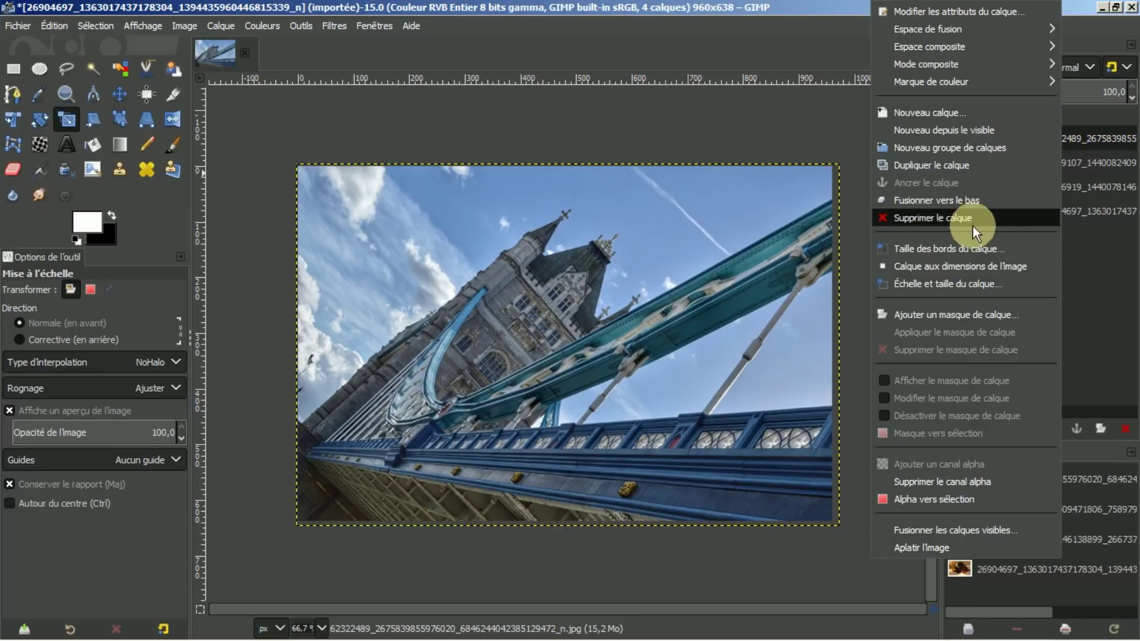
pyautogui.click(965, 267)
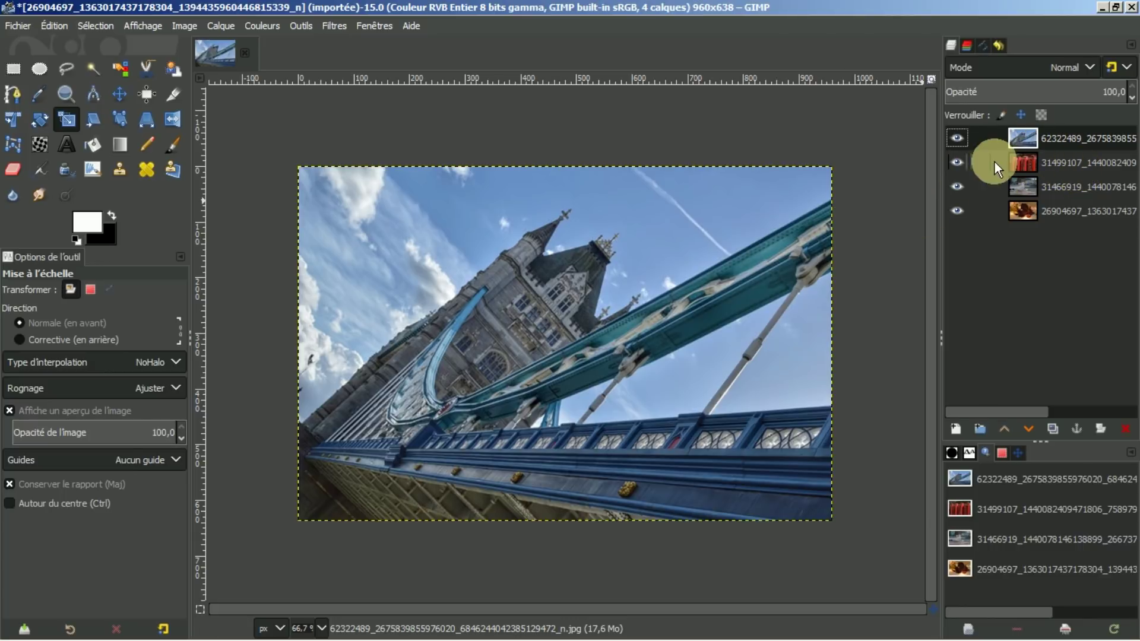
pyautogui.click(957, 138)
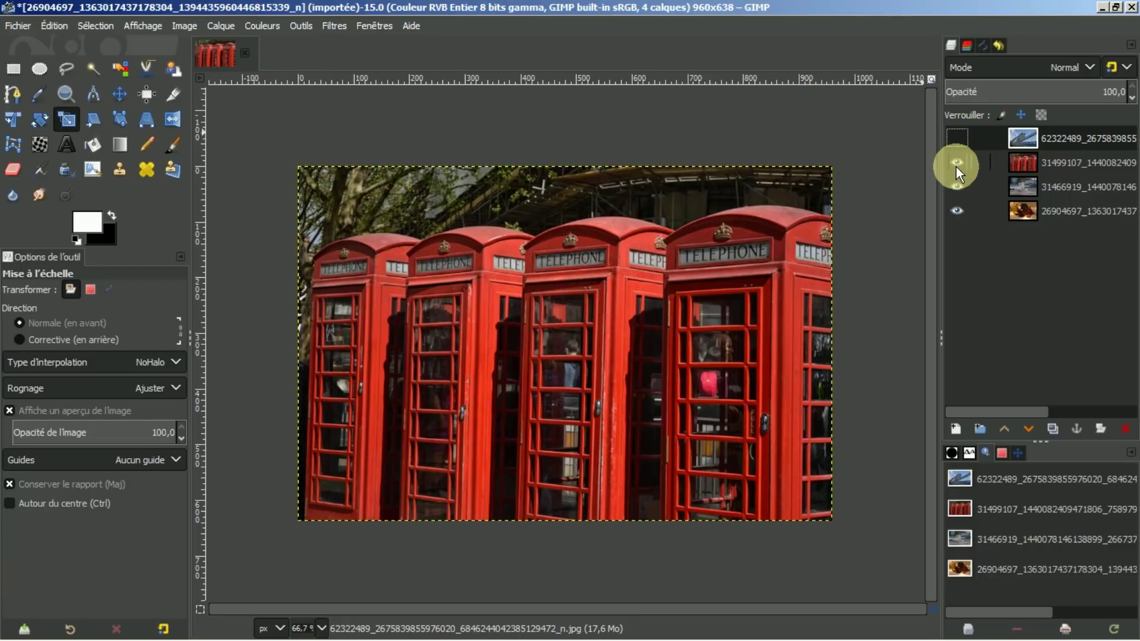
pyautogui.click(957, 161)
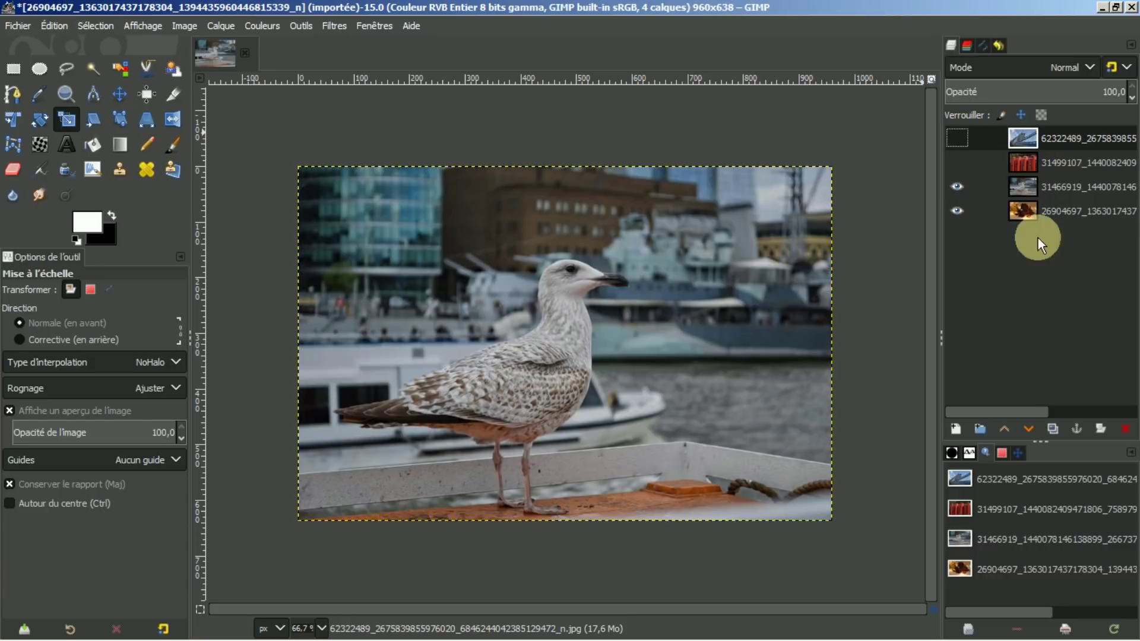
pyautogui.click(956, 161)
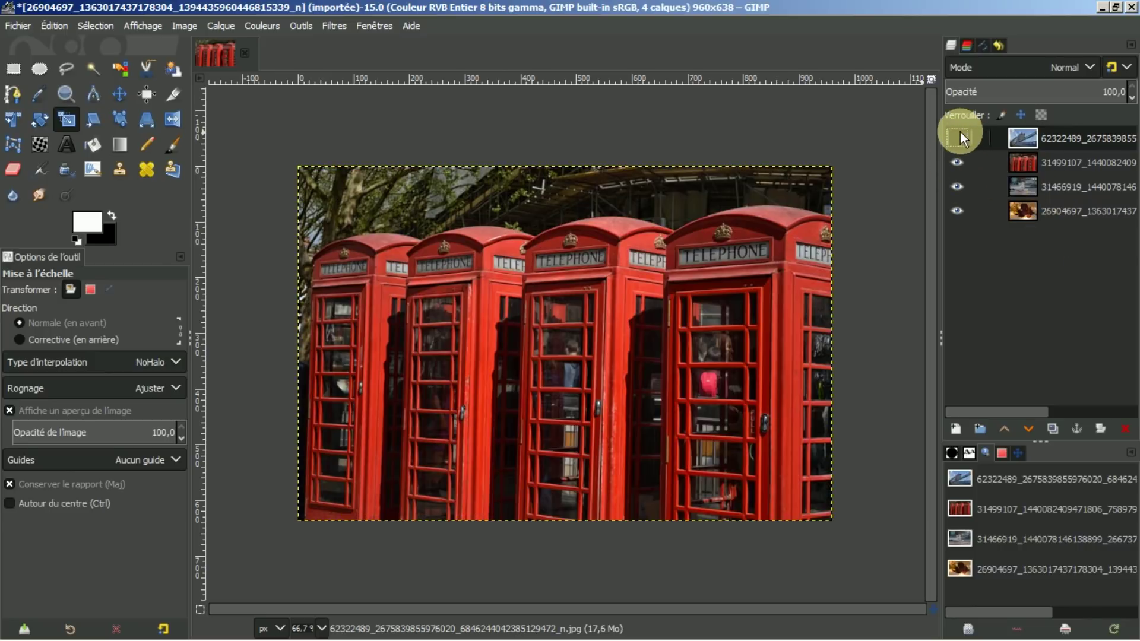
pyautogui.click(957, 137)
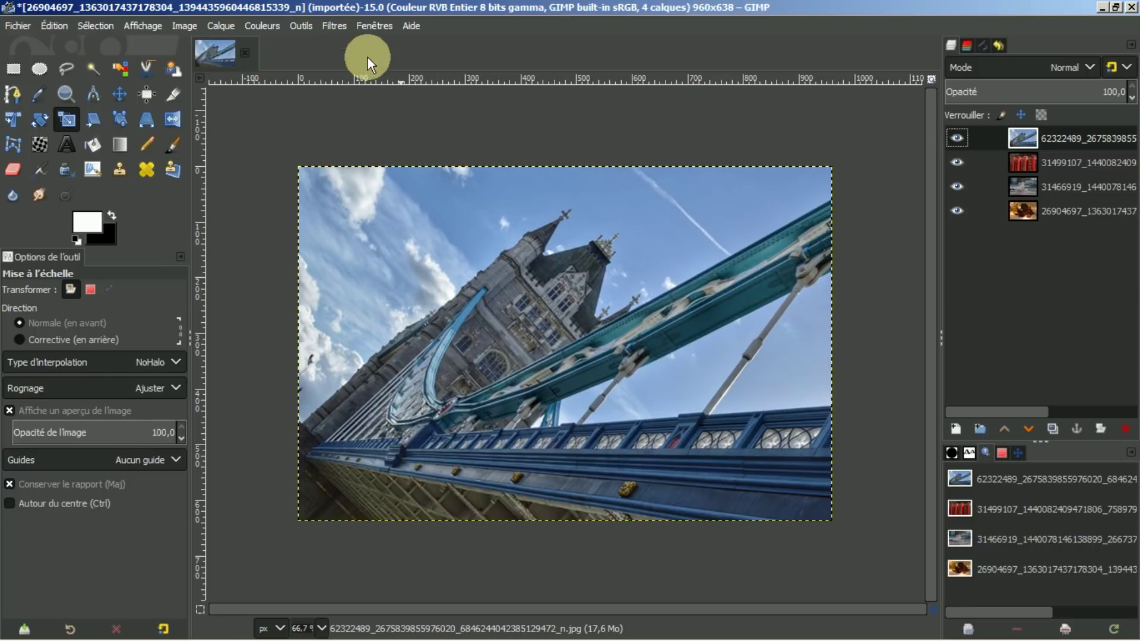
pyautogui.click(337, 21)
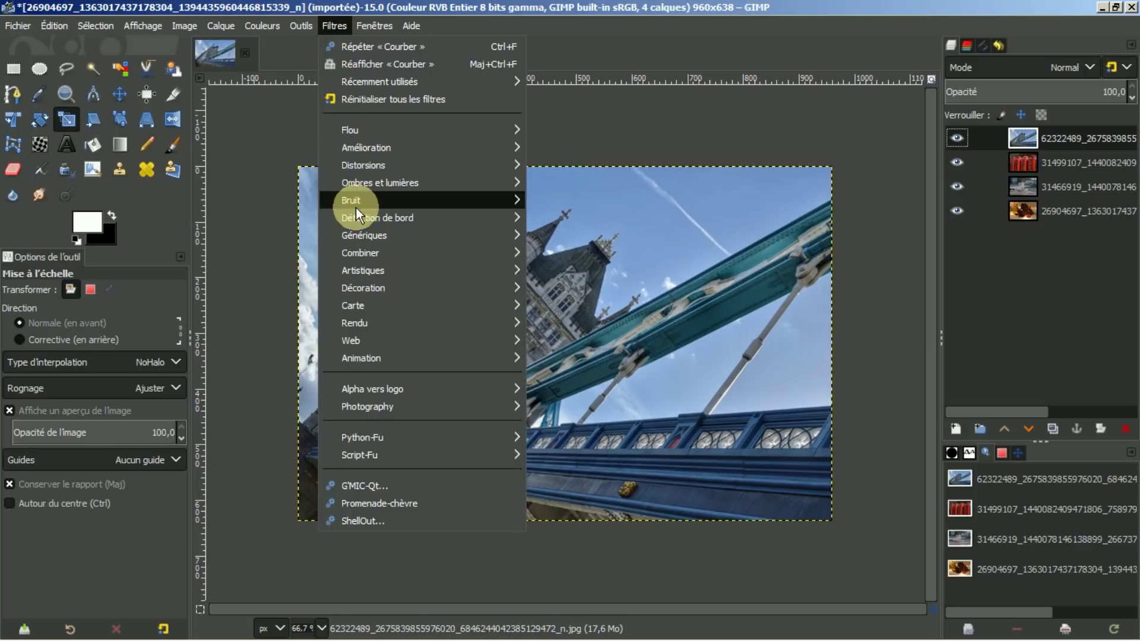
pyautogui.moveTo(419, 253)
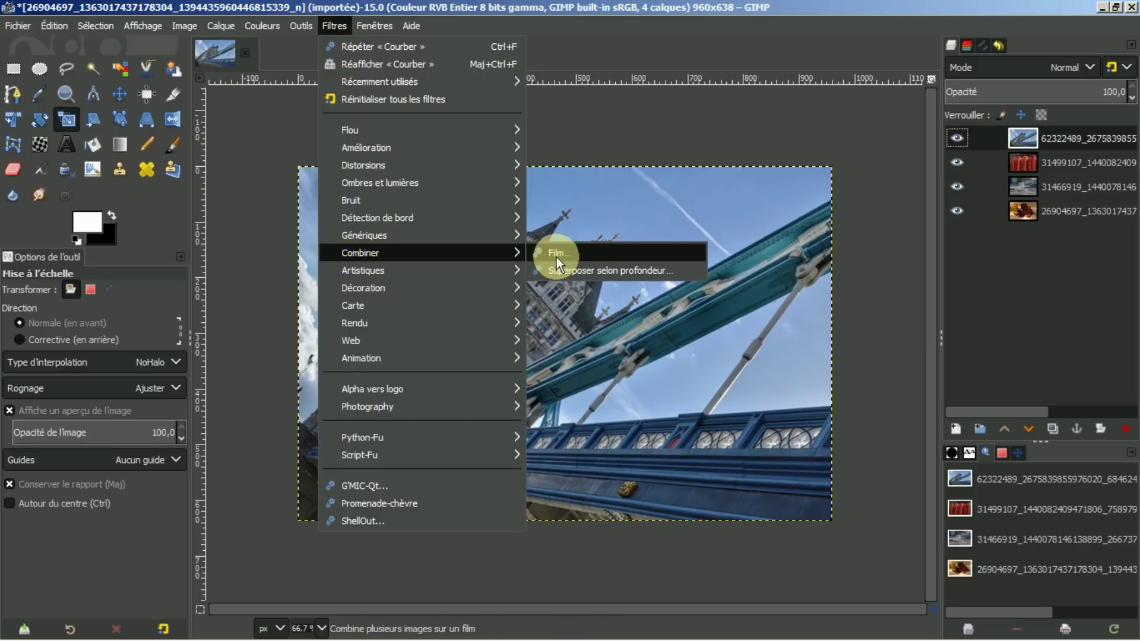
pyautogui.click(553, 253)
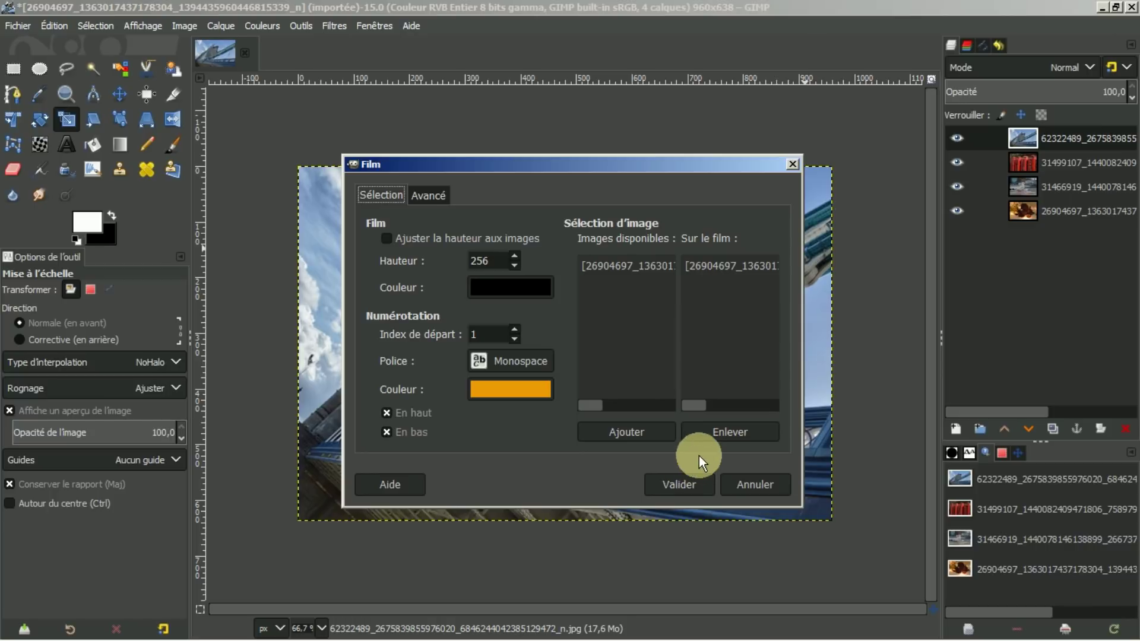
pyautogui.click(680, 483)
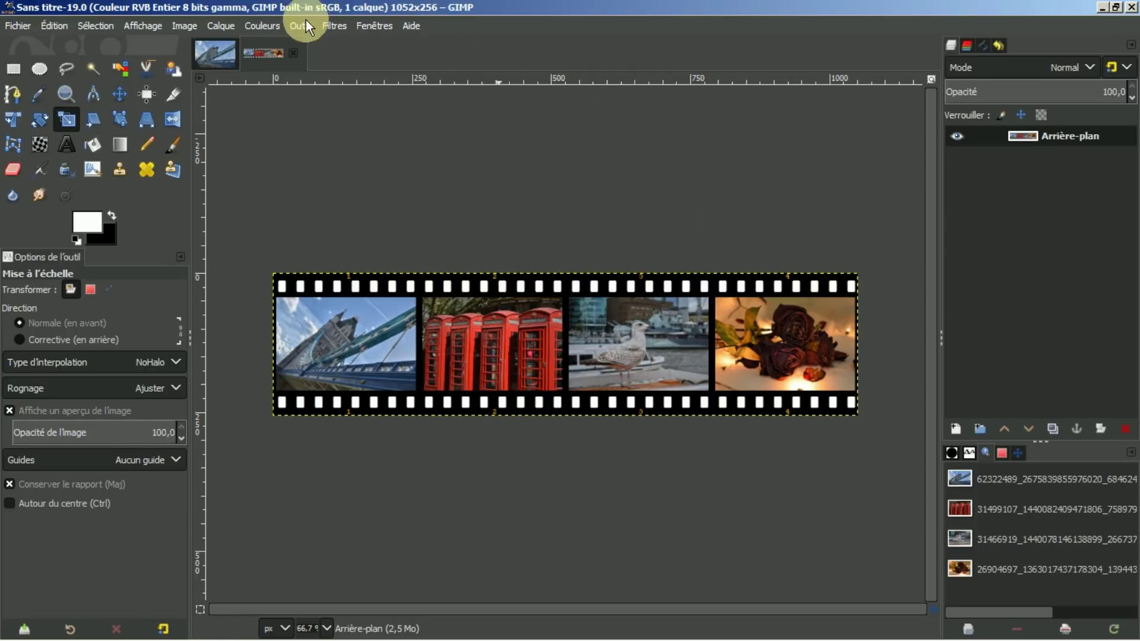
pyautogui.click(293, 53)
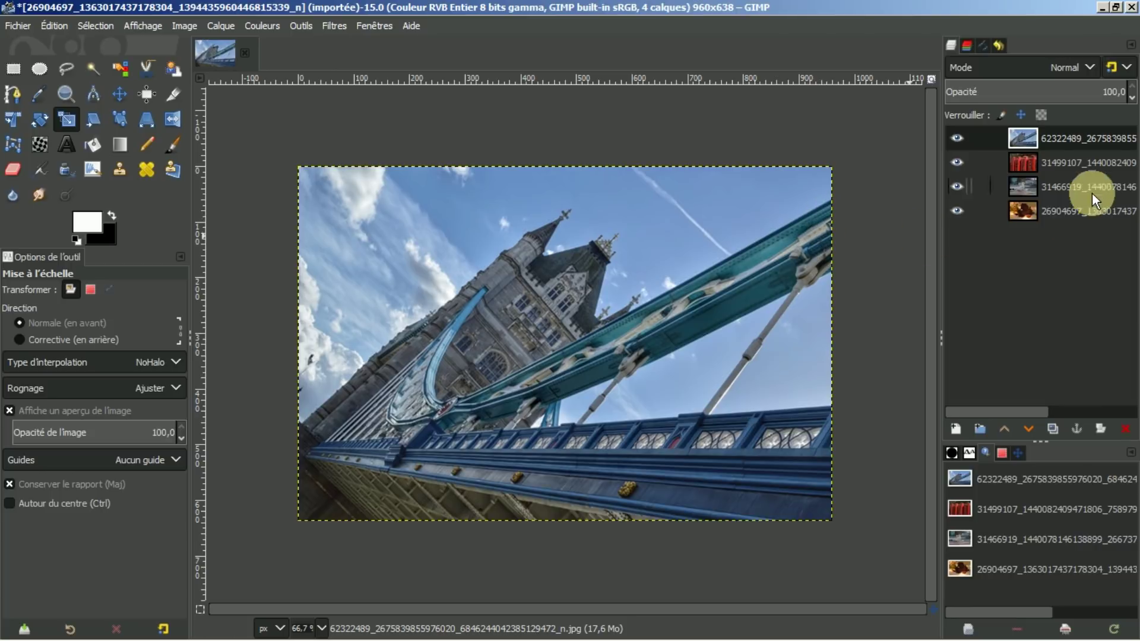
pyautogui.click(332, 26)
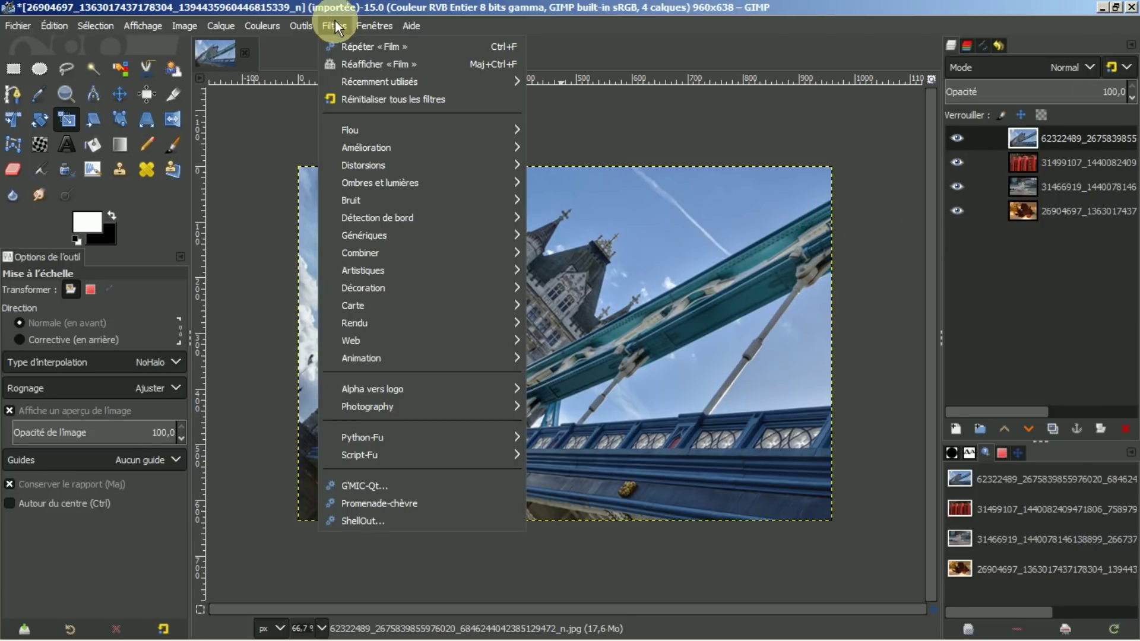
# Rerun the Film filter, reviewing its Advanced settings, to generate a 1052×256 film strip.
pyautogui.click(350, 65)
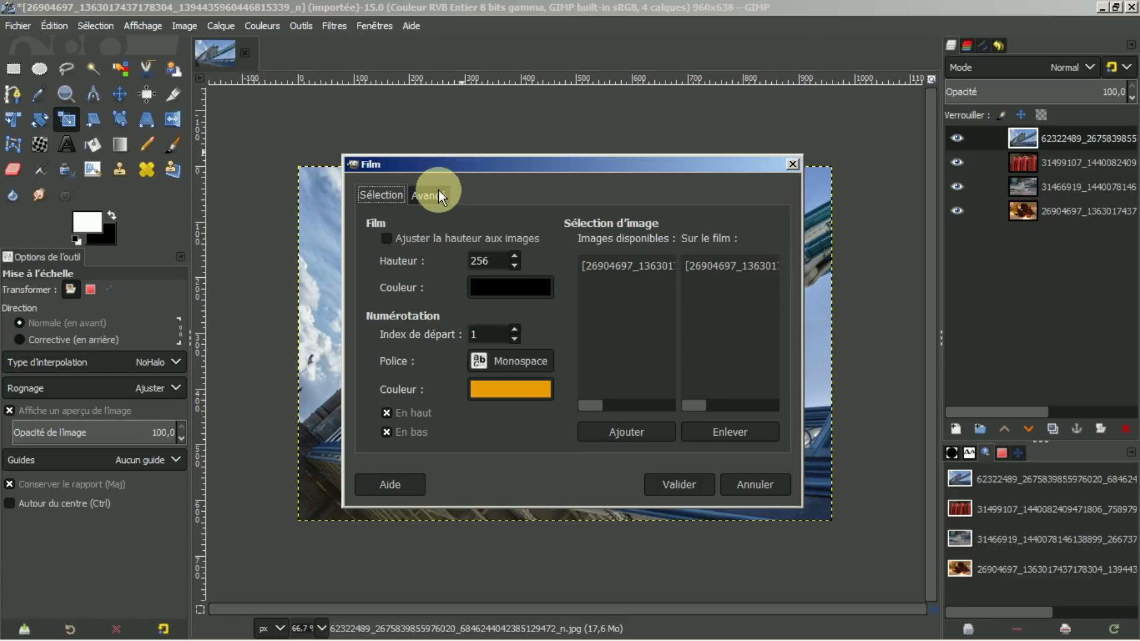
pyautogui.click(427, 196)
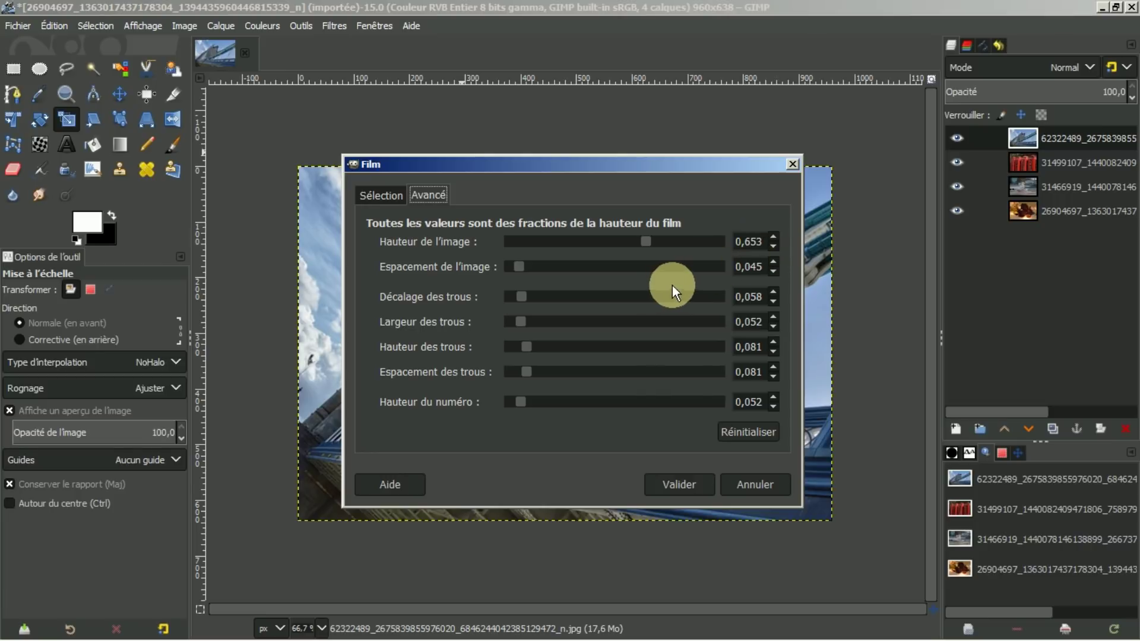
pyautogui.click(663, 483)
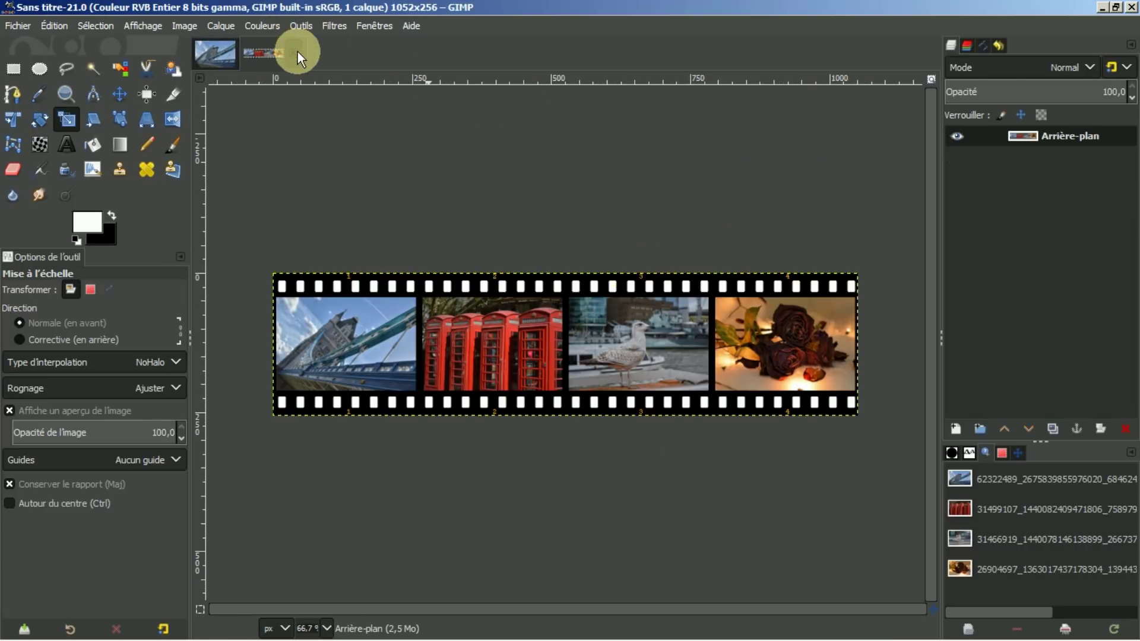
# In the film strip image, add an alpha channel to the Arrière-plan layer.
pyautogui.click(212, 49)
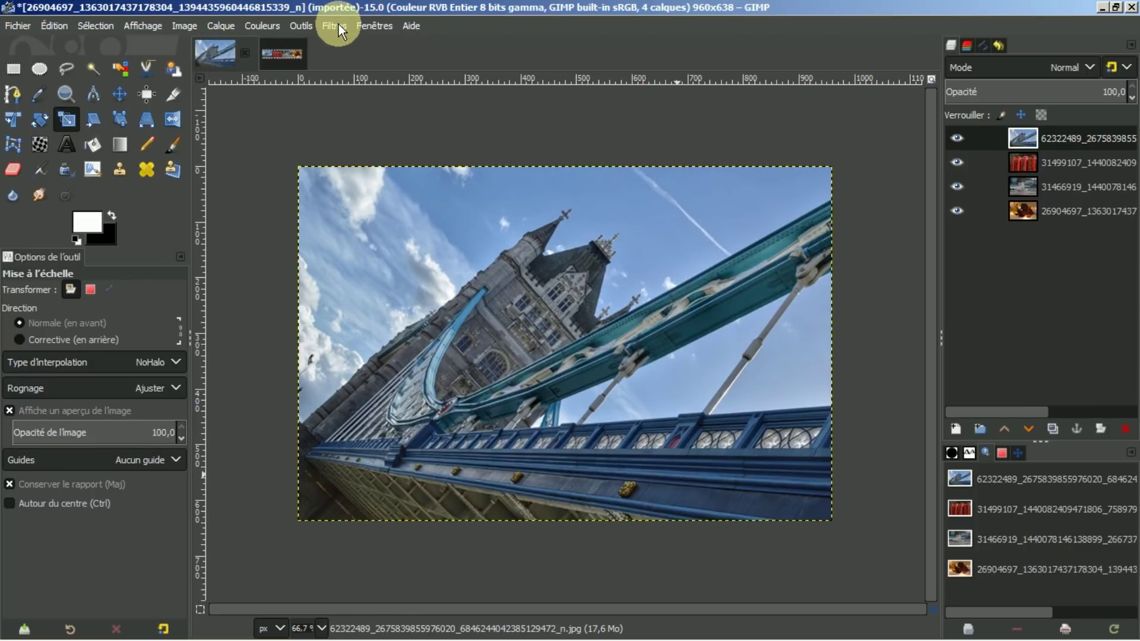
pyautogui.click(276, 54)
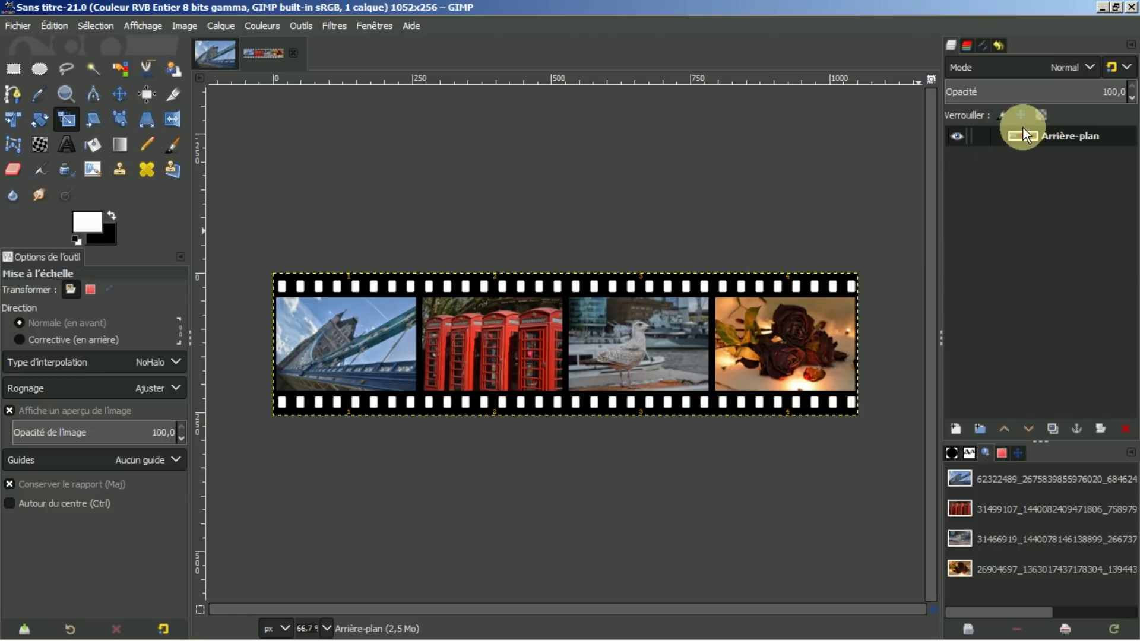
pyautogui.rightClick(1057, 136)
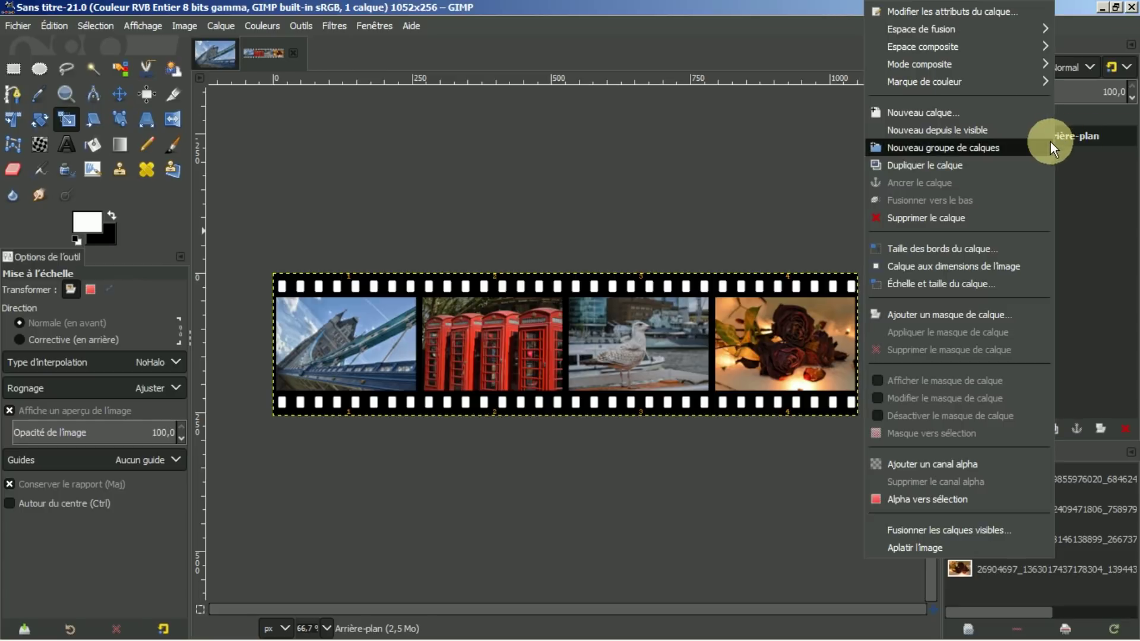
pyautogui.click(931, 462)
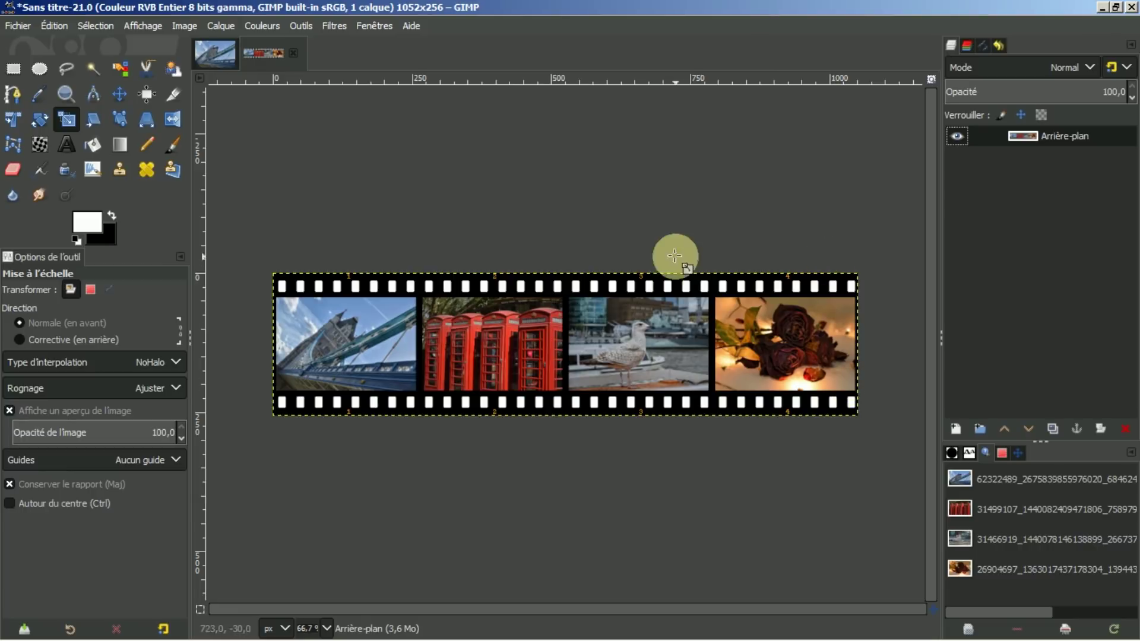
# Create a new 2000×2000 pixel layer filled with transparency.
pyautogui.click(953, 427)
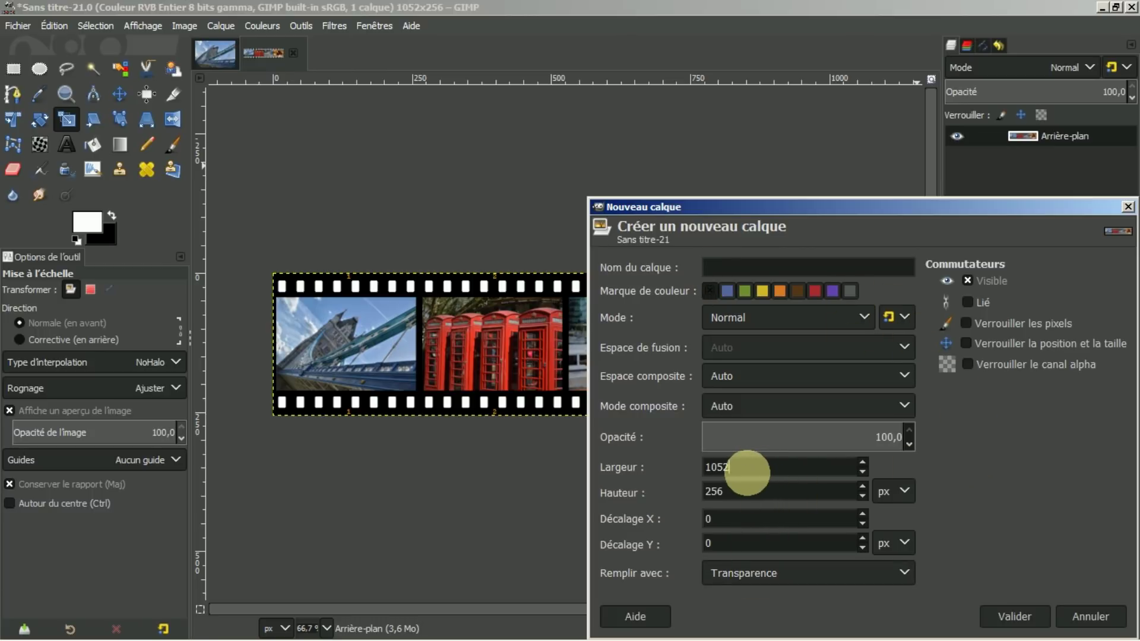
pyautogui.doubleClick(747, 472)
pyautogui.write('2000')
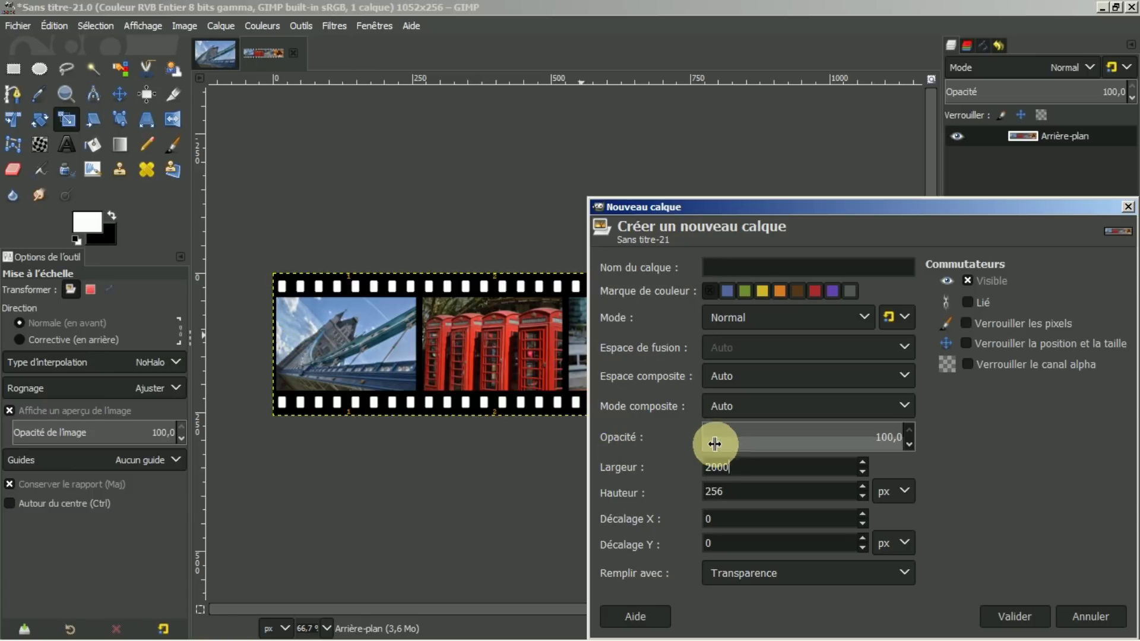
pyautogui.doubleClick(728, 491)
pyautogui.write('2000')
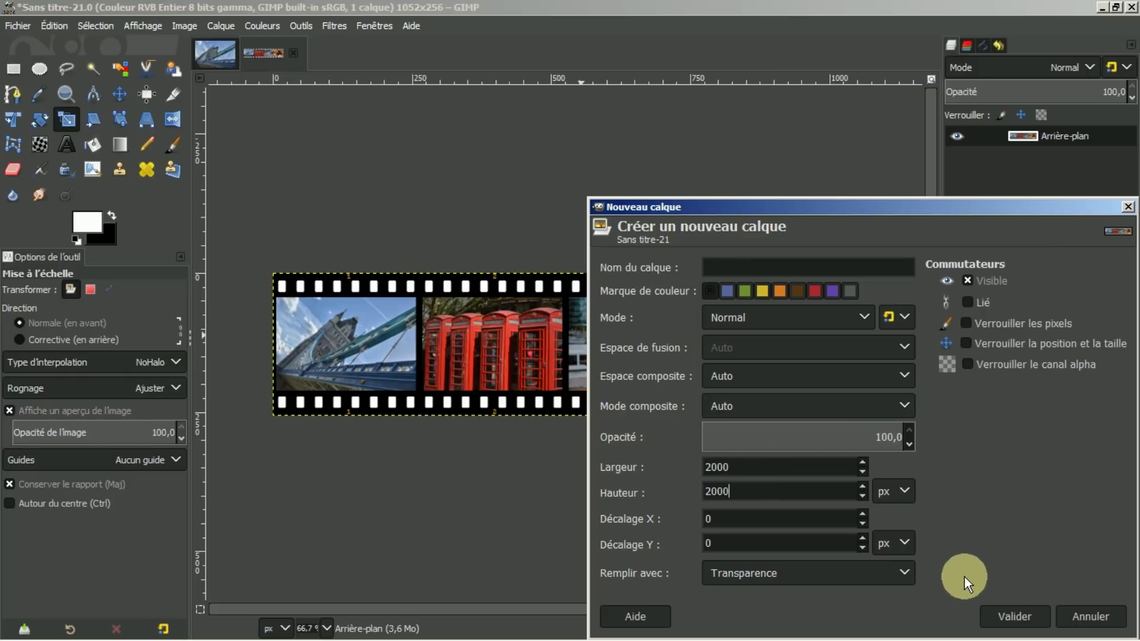
pyautogui.click(1017, 614)
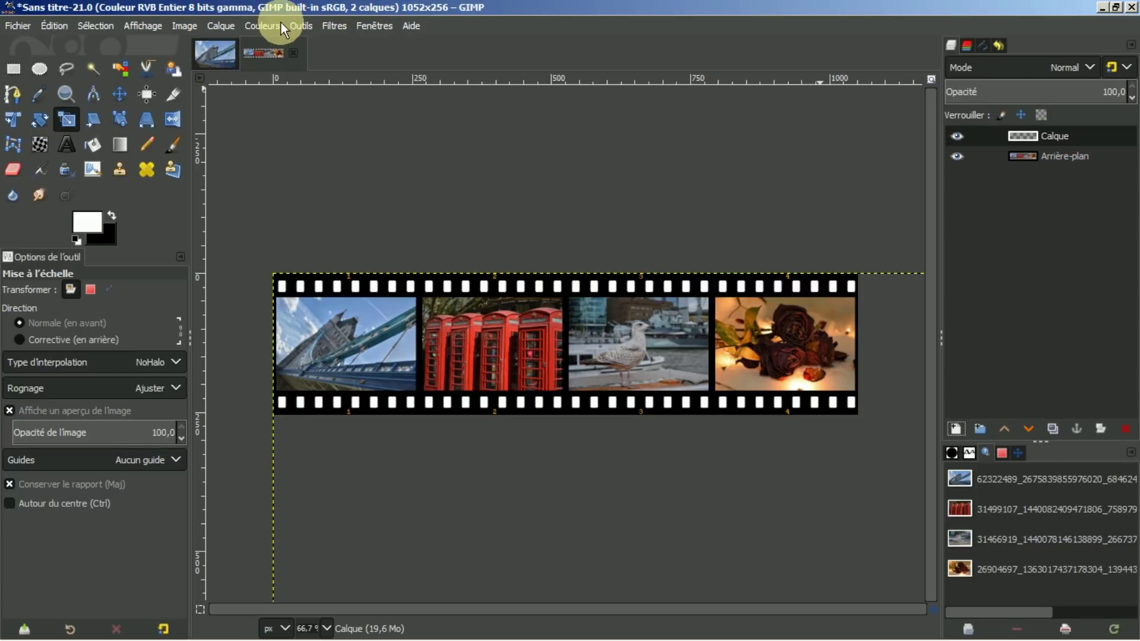
# Fit the canvas to the layers at 2000×2000 and zoom to show the whole image.
pyautogui.click(187, 25)
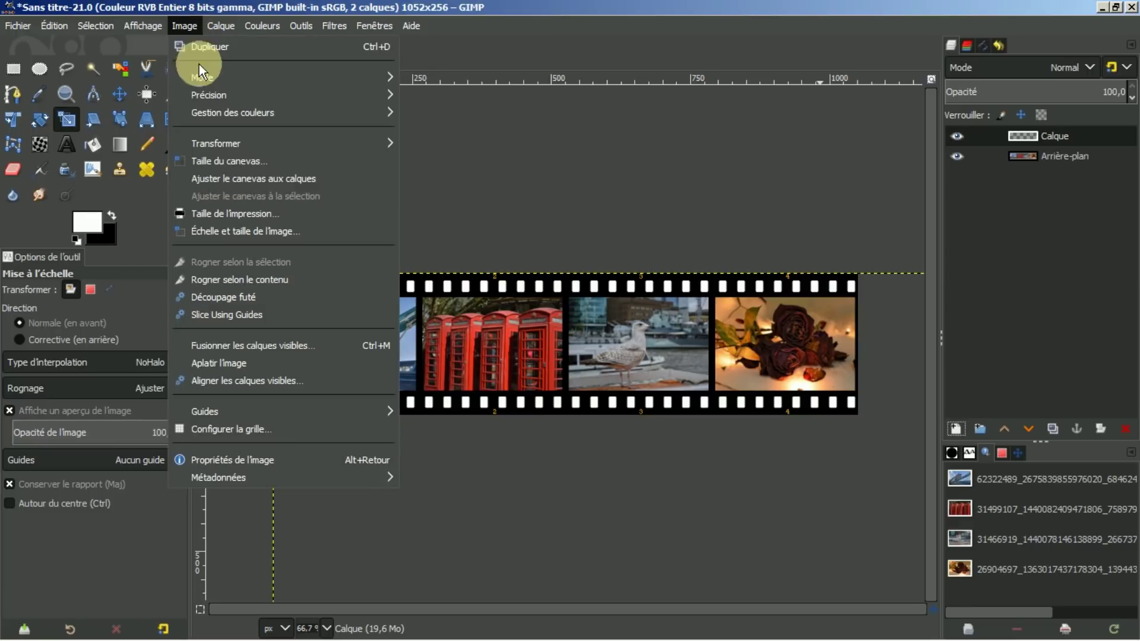
pyautogui.click(203, 179)
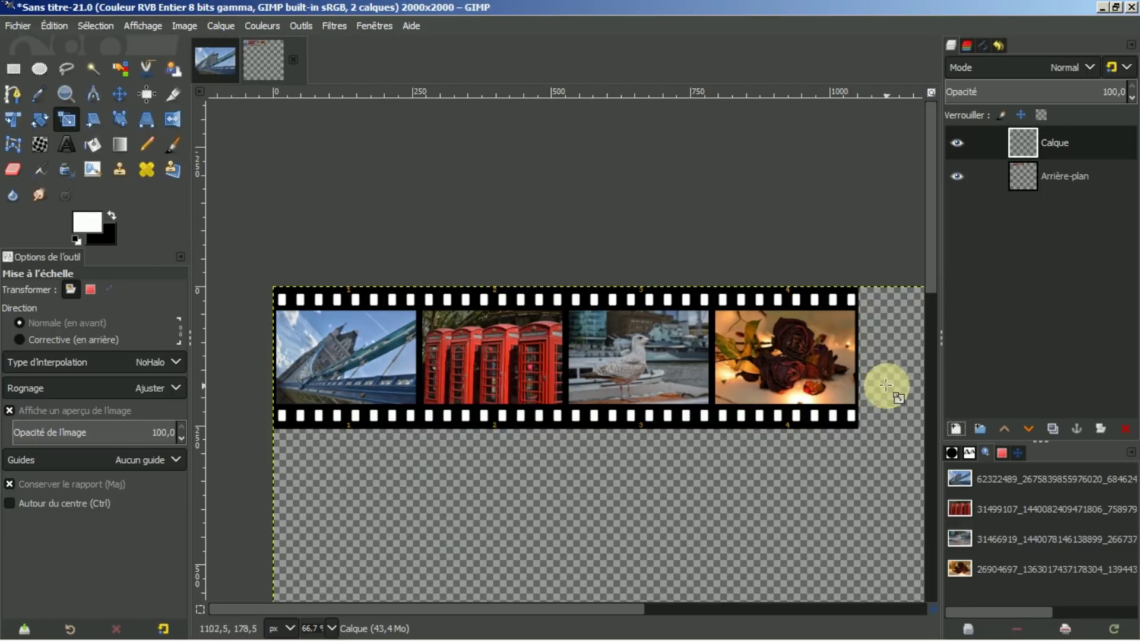
pyautogui.click(1016, 453)
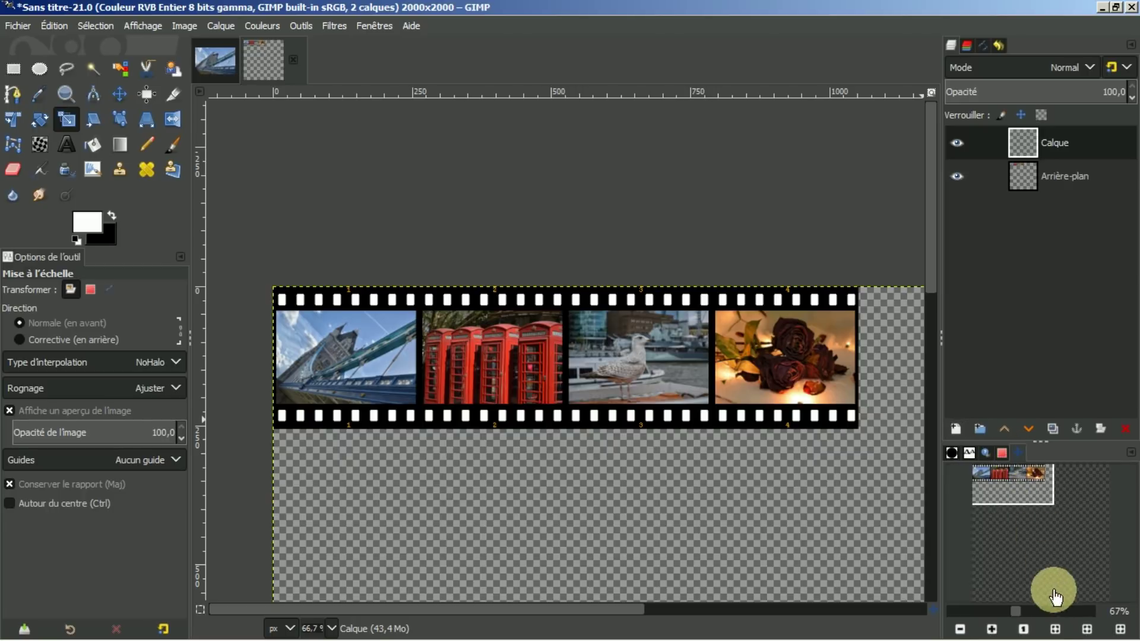
pyautogui.click(1055, 629)
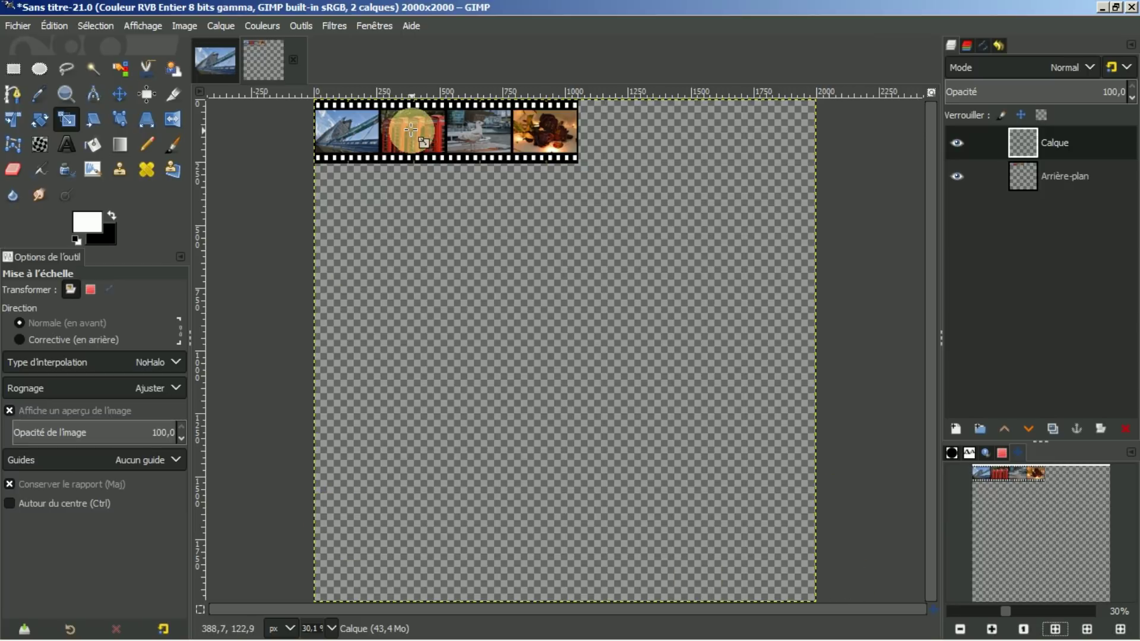
# Raise the film strip layer above the transparent layer and move it toward the canvas centre.
pyautogui.click(1023, 176)
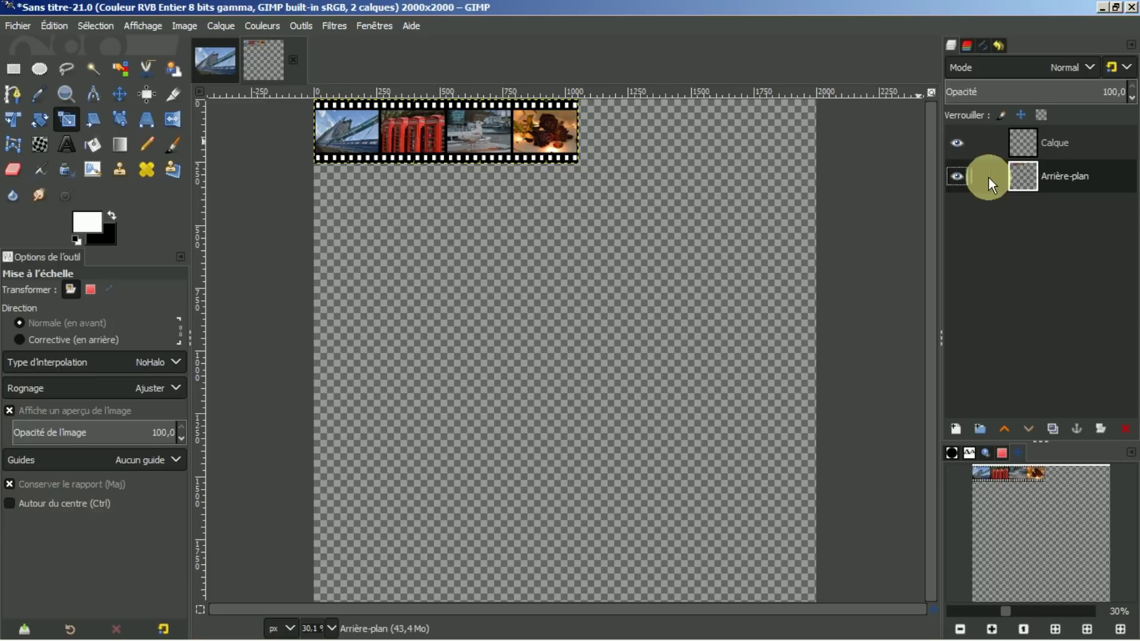
pyautogui.click(953, 173)
pyautogui.click(956, 175)
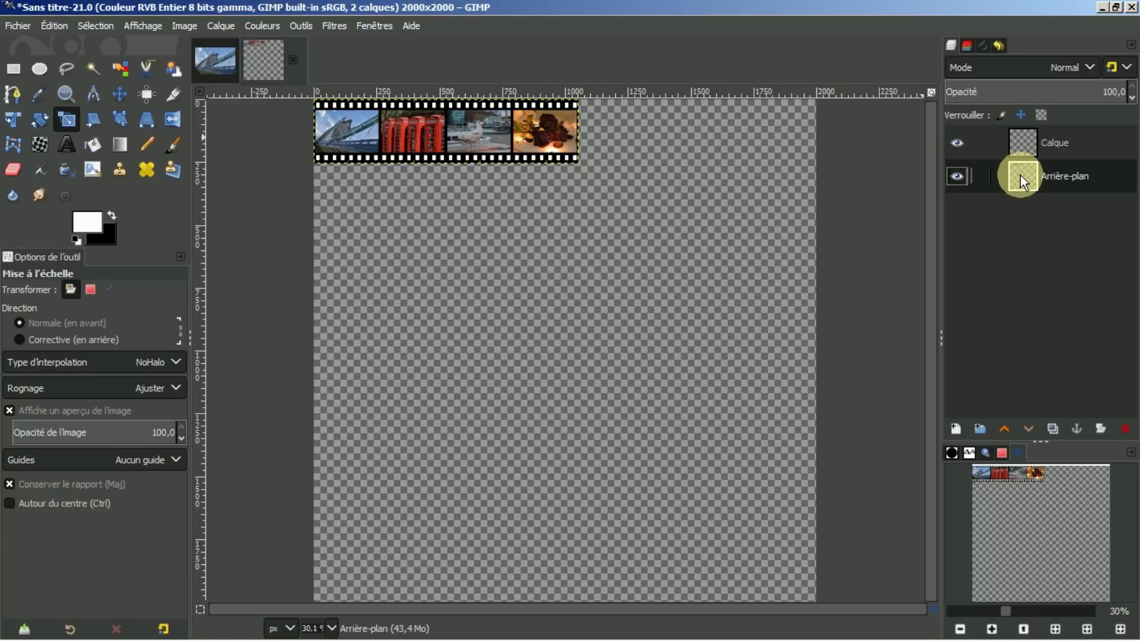
pyautogui.click(1004, 429)
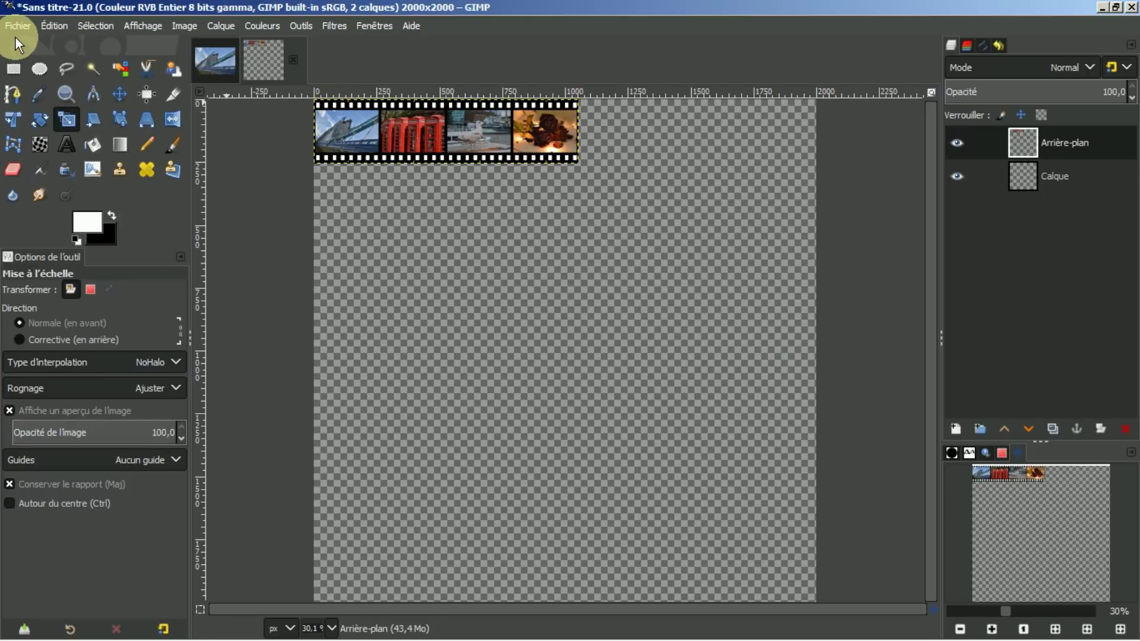
pyautogui.click(119, 93)
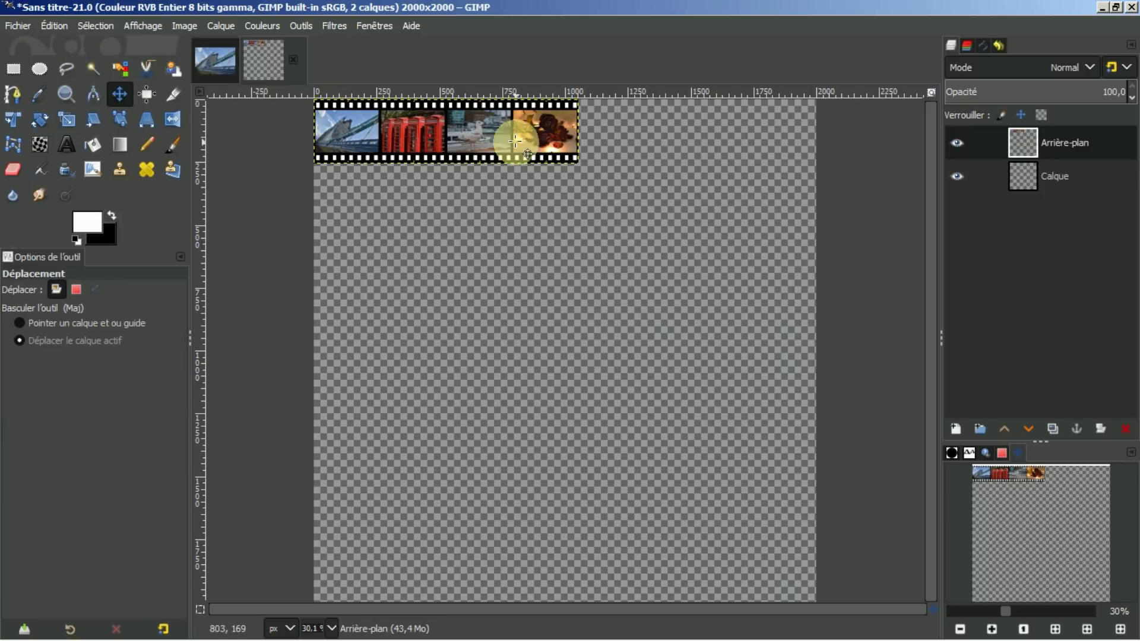
pyautogui.moveTo(508, 155)
pyautogui.mouseDown()
pyautogui.moveTo(605, 285)
pyautogui.moveTo(661, 339)
pyautogui.moveTo(700, 351)
pyautogui.mouseUp()
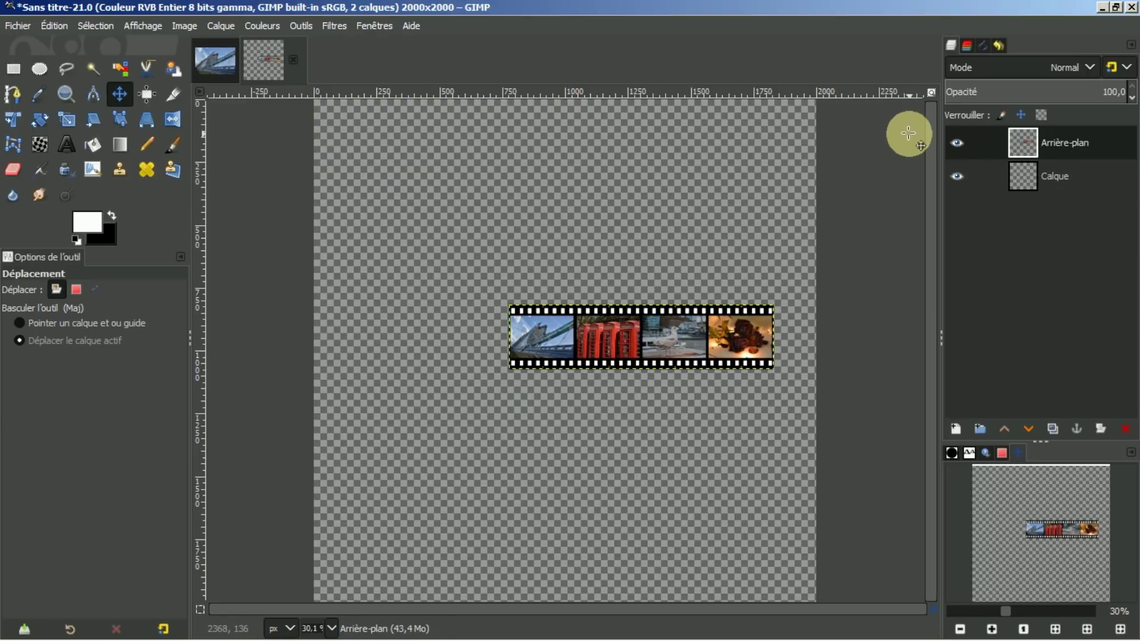
pyautogui.keyDown('ctrl'); pyautogui.scroll(1, 803, 313); pyautogui.keyUp('ctrl')
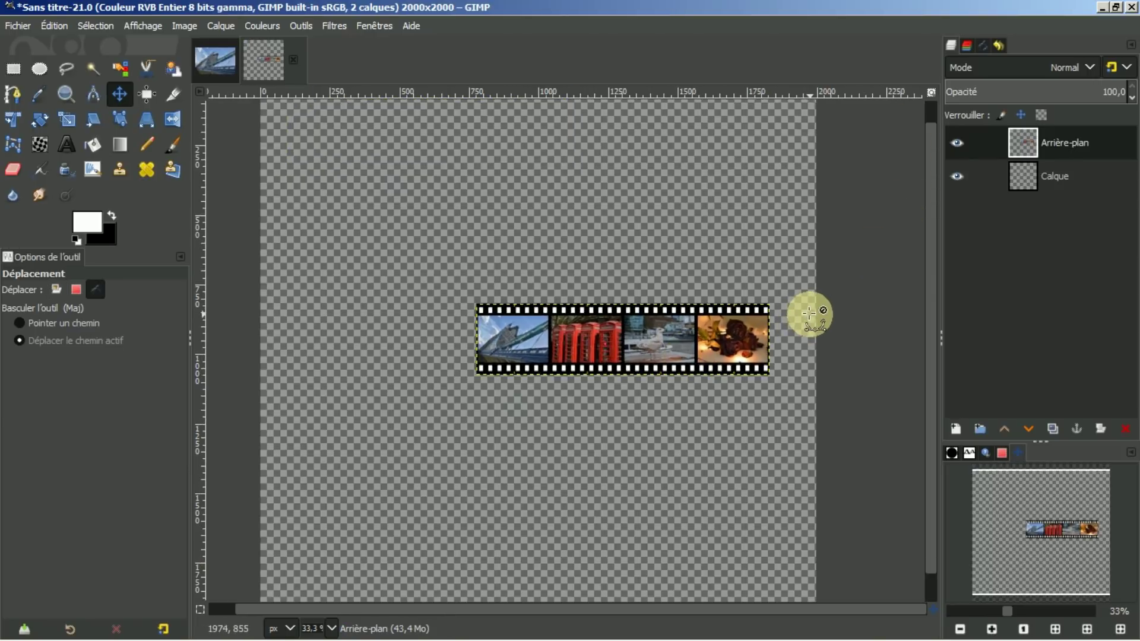
pyautogui.keyDown('ctrl'); pyautogui.scroll(1, 802, 314); pyautogui.keyUp('ctrl')
pyautogui.keyDown('ctrl'); pyautogui.scroll(1, 811, 311); pyautogui.keyUp('ctrl')
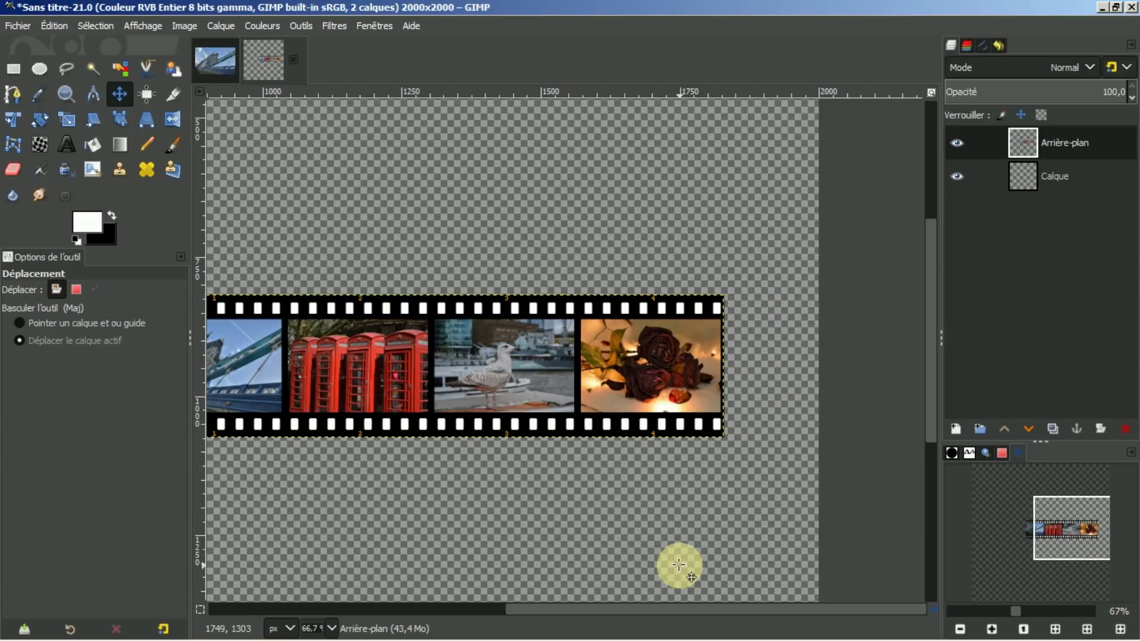
pyautogui.moveTo(690, 611); pyautogui.dragTo(630, 610)
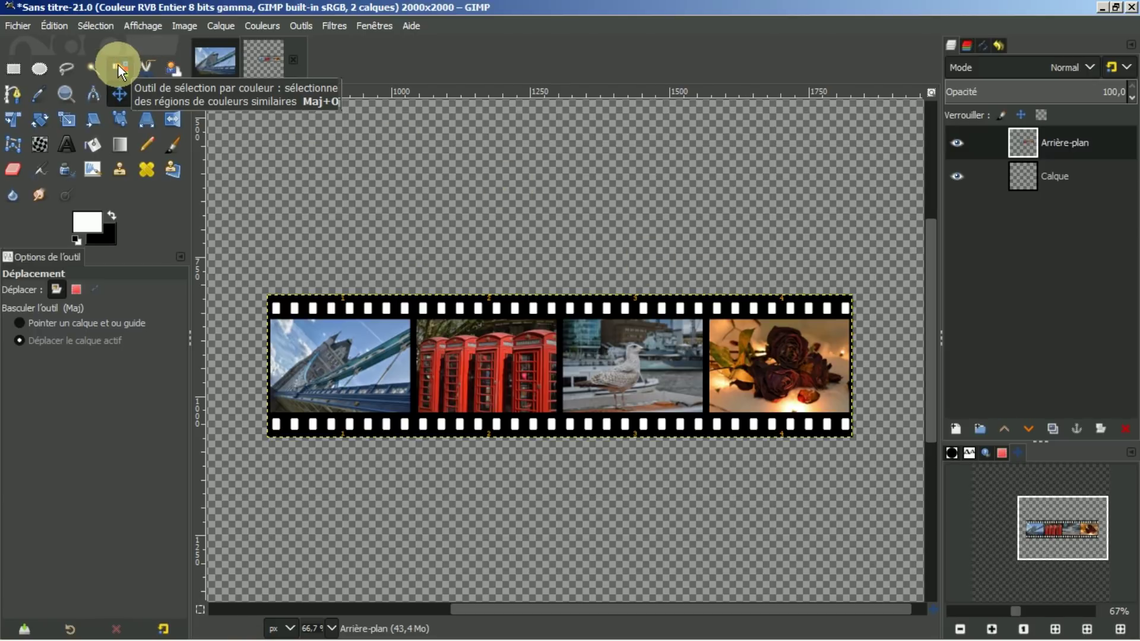
# Select all the white sprocket holes by colour from a single hole.
pyautogui.click(120, 67)
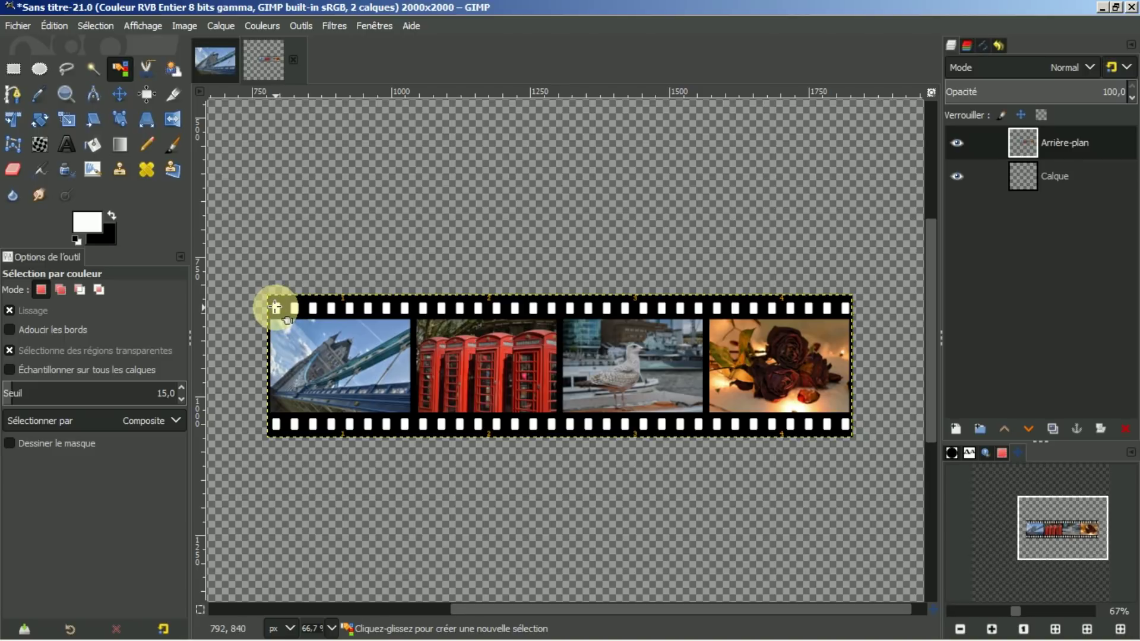
pyautogui.click(275, 306)
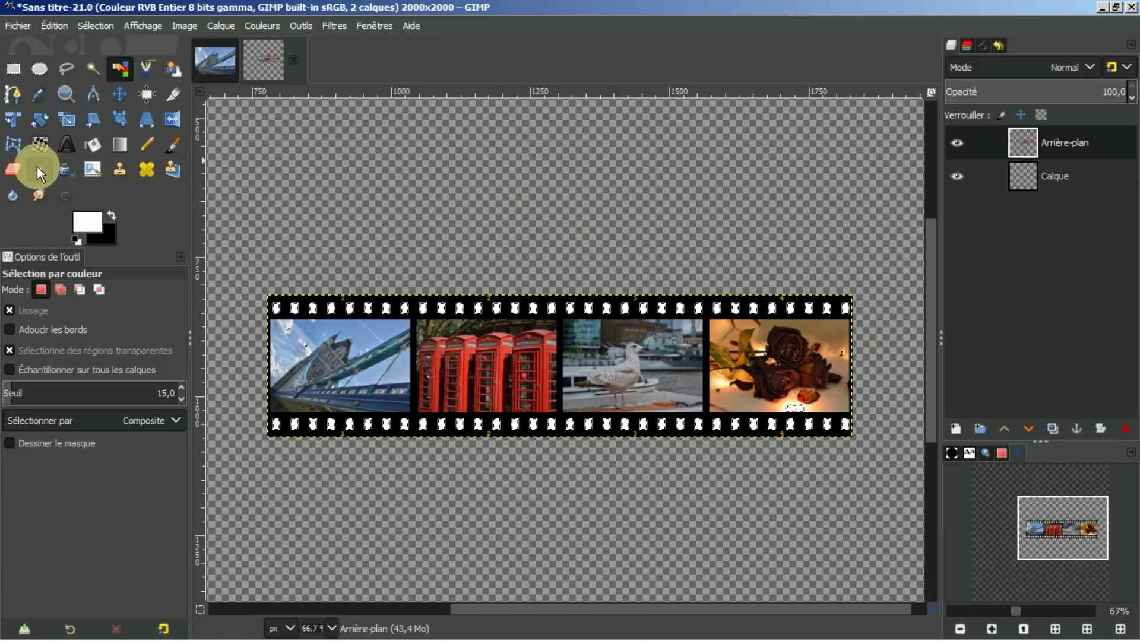
pyautogui.click(13, 169)
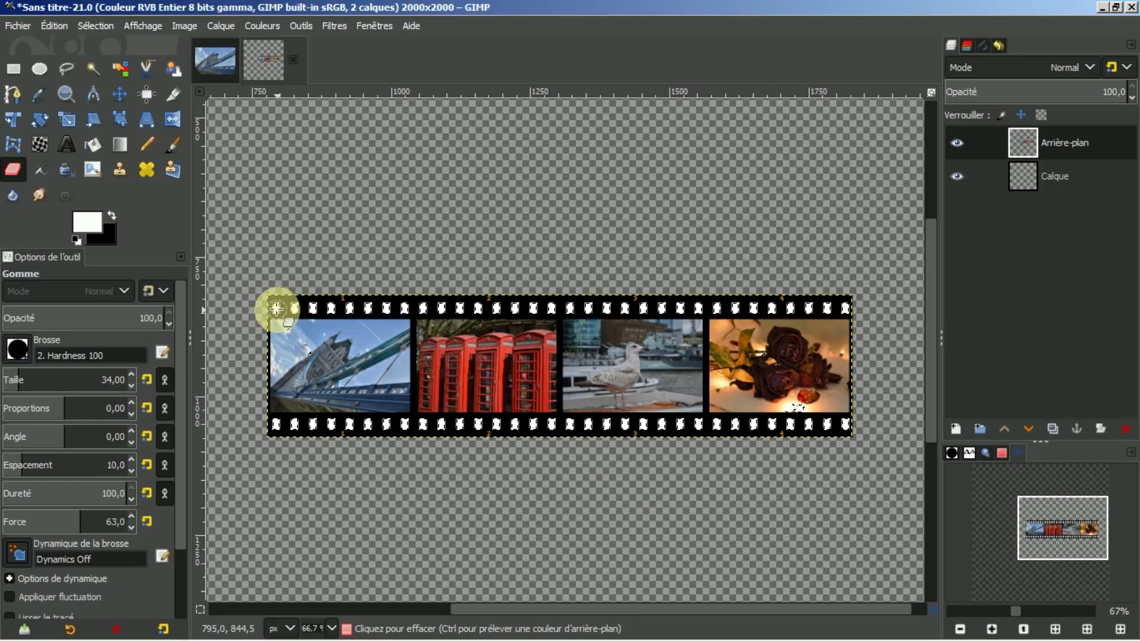
# Erase straight horizontal lines along the sprocket rows, then clear the selection.
pyautogui.click(275, 309)
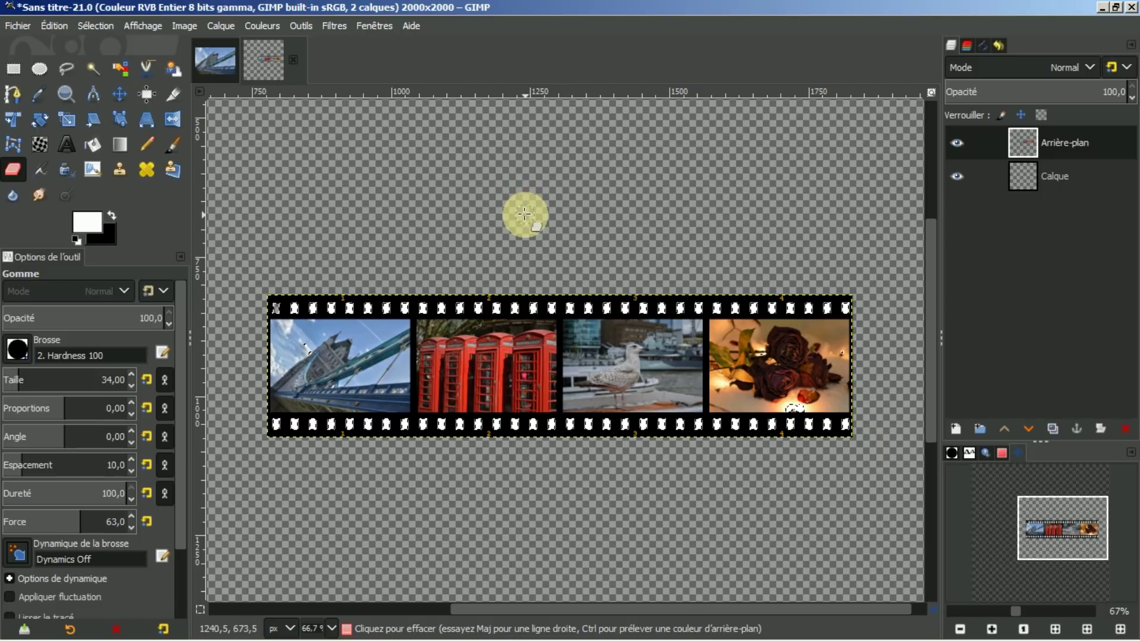
pyautogui.press('shift')
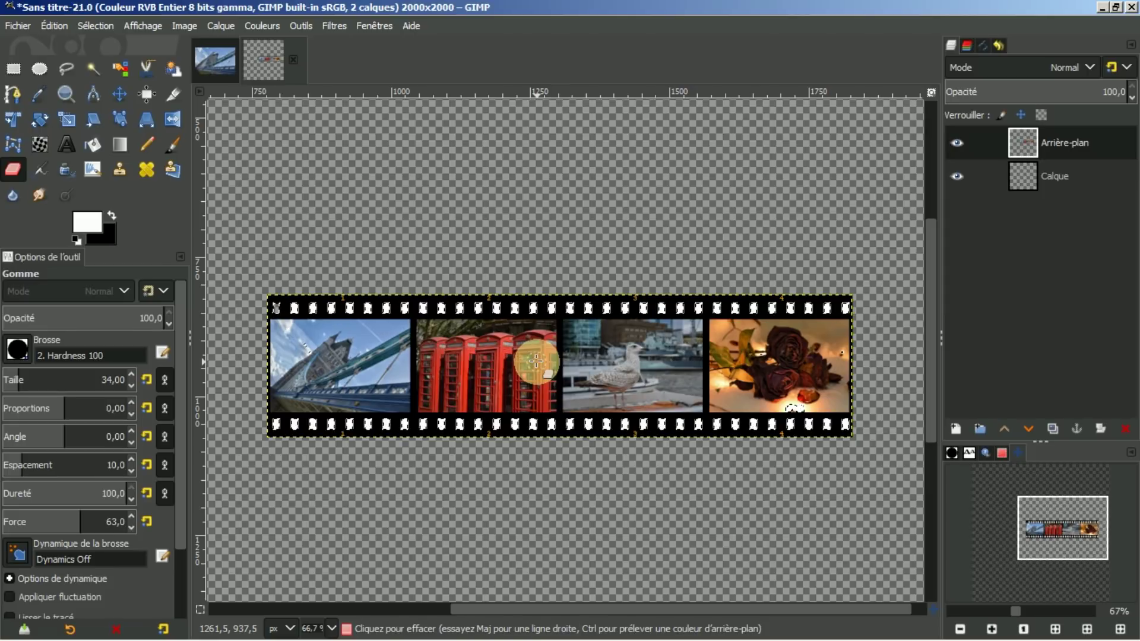
pyautogui.press('shift')
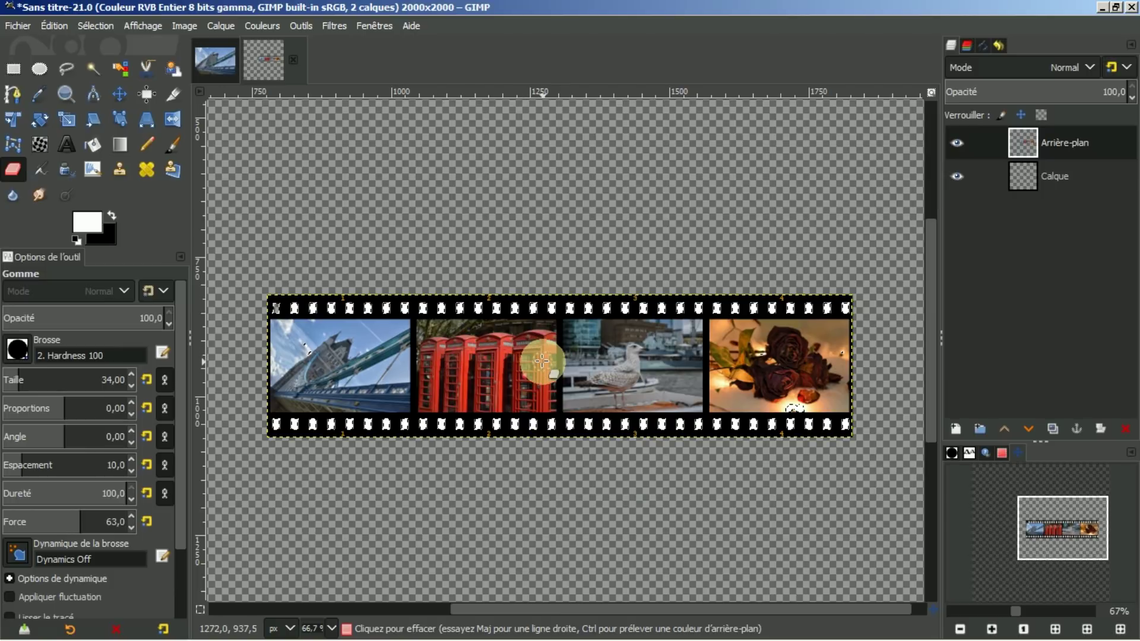
pyautogui.press('shift')
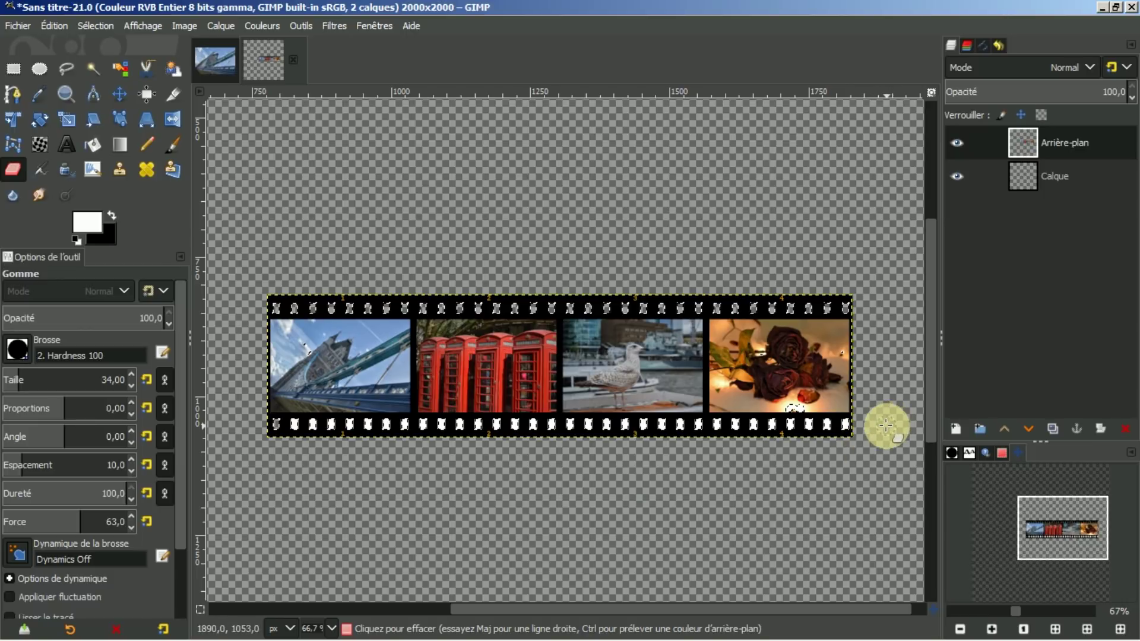
pyautogui.keyDown('shift'); pyautogui.click(815, 425); pyautogui.keyUp('shift')
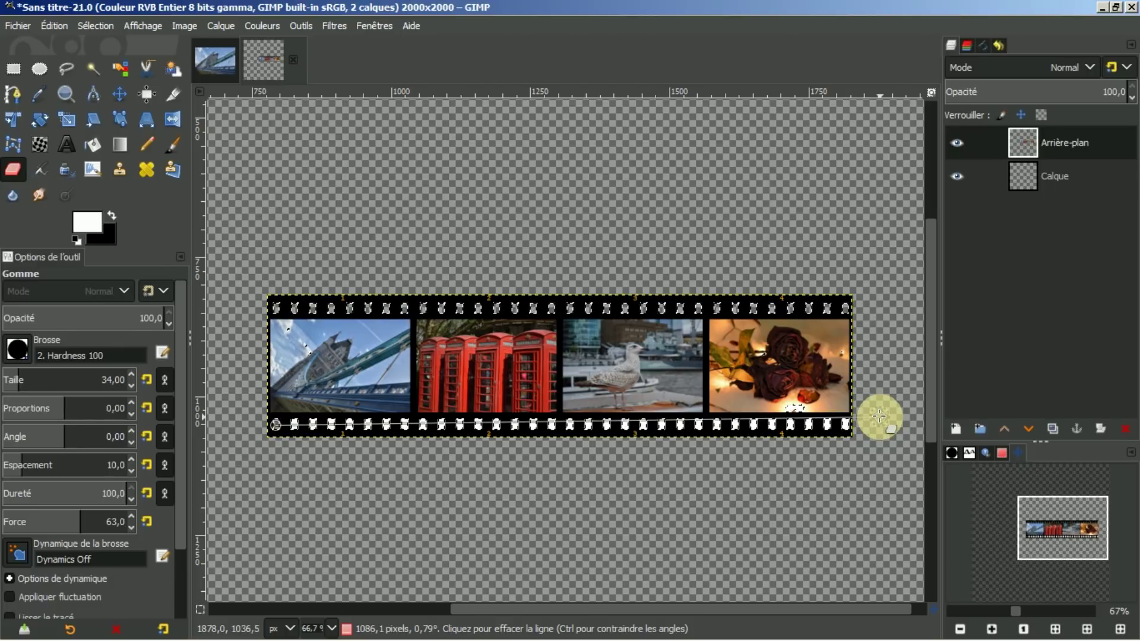
pyautogui.press('ctrl')
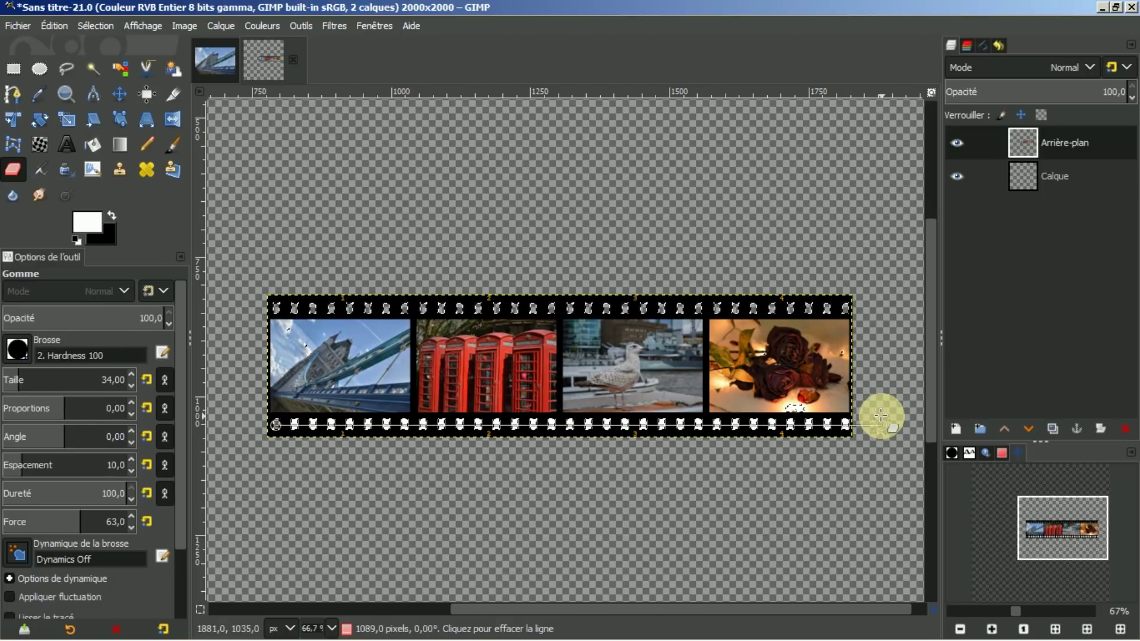
pyautogui.keyDown('ctrl'); pyautogui.keyDown('shift'); pyautogui.click(880, 415); pyautogui.keyUp('shift'); pyautogui.keyUp('ctrl')
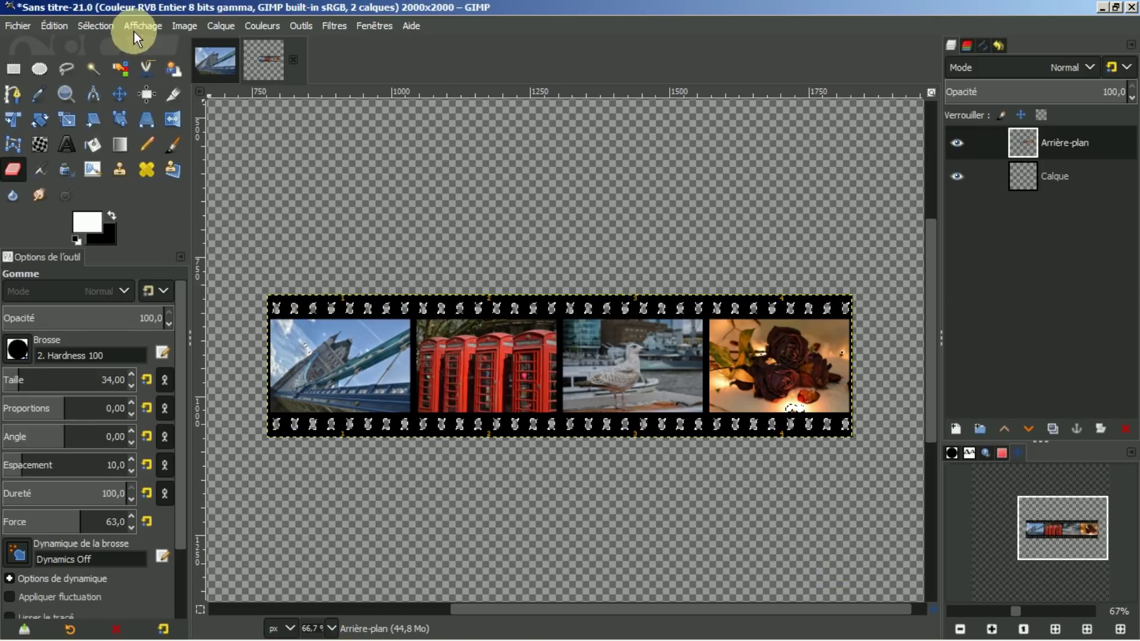
pyautogui.click(95, 25)
pyautogui.click(107, 64)
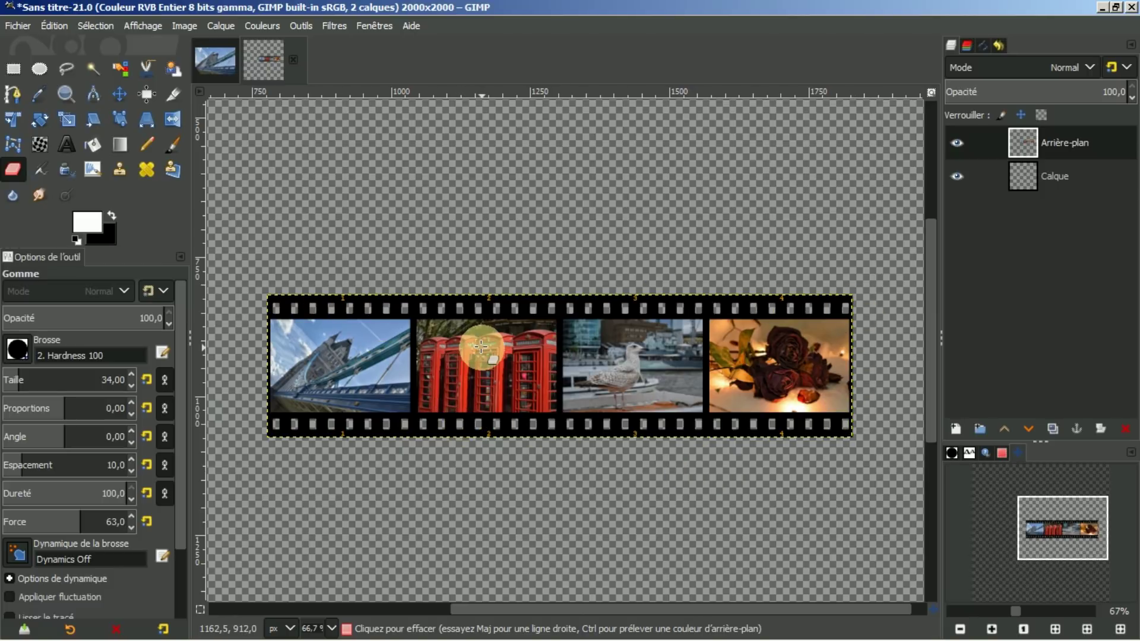
# Resize the Arrière-plan film strip layer to the image size and pan the view left.
pyautogui.rightClick(1057, 143)
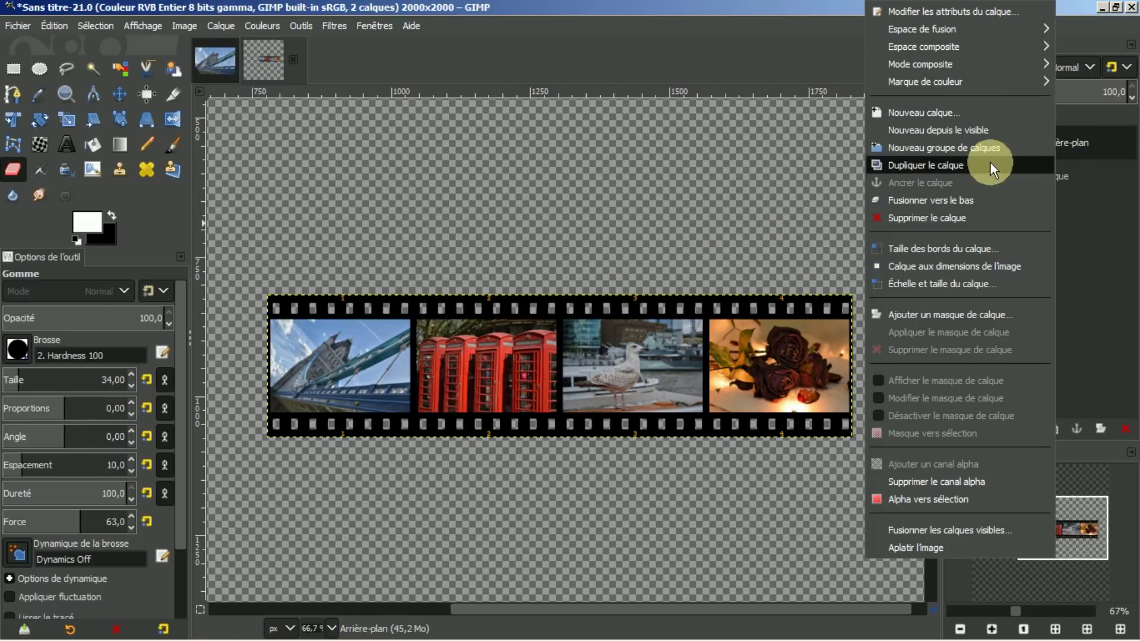
pyautogui.click(939, 268)
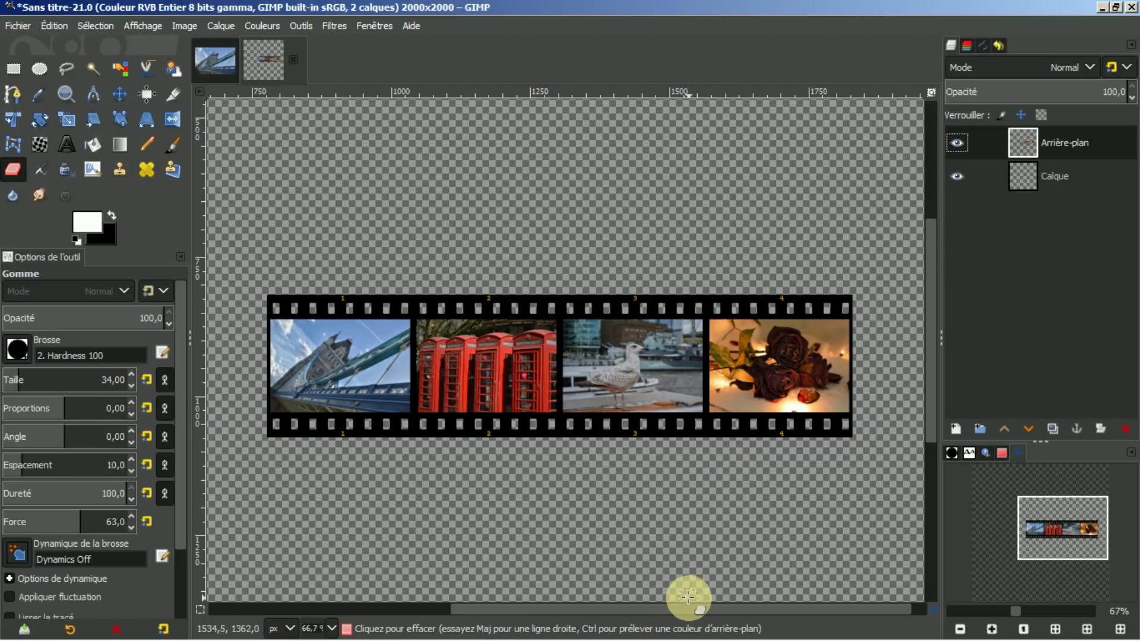
pyautogui.moveTo(686, 604); pyautogui.dragTo(462, 617)
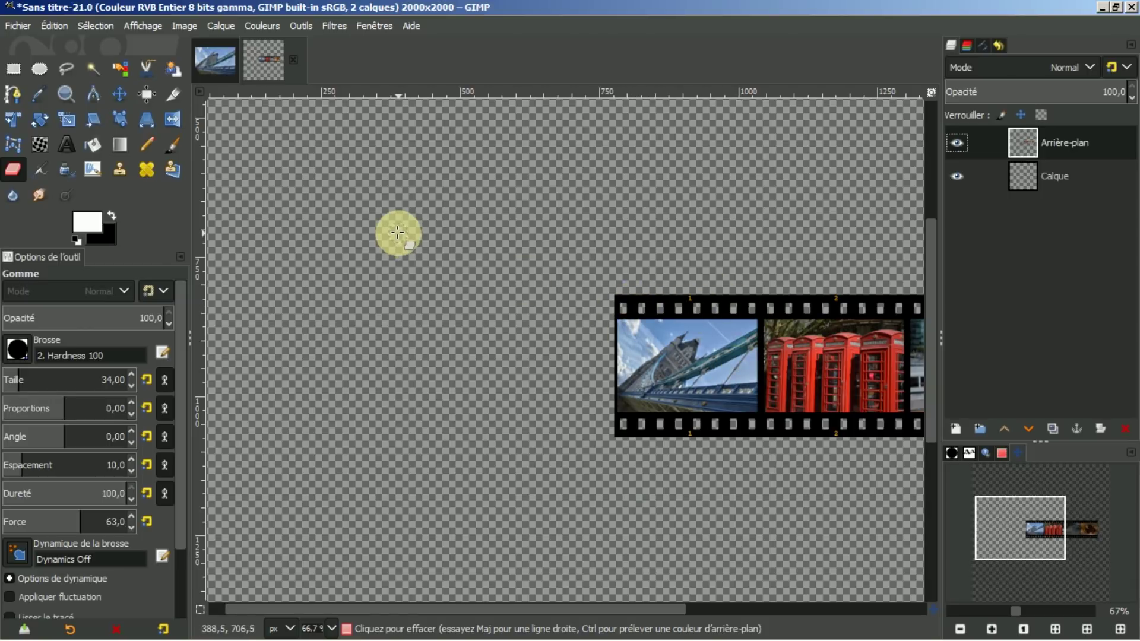
# Draw a rectangular selection around the first Tower Bridge frame, nudging its left edge inward.
pyautogui.click(12, 70)
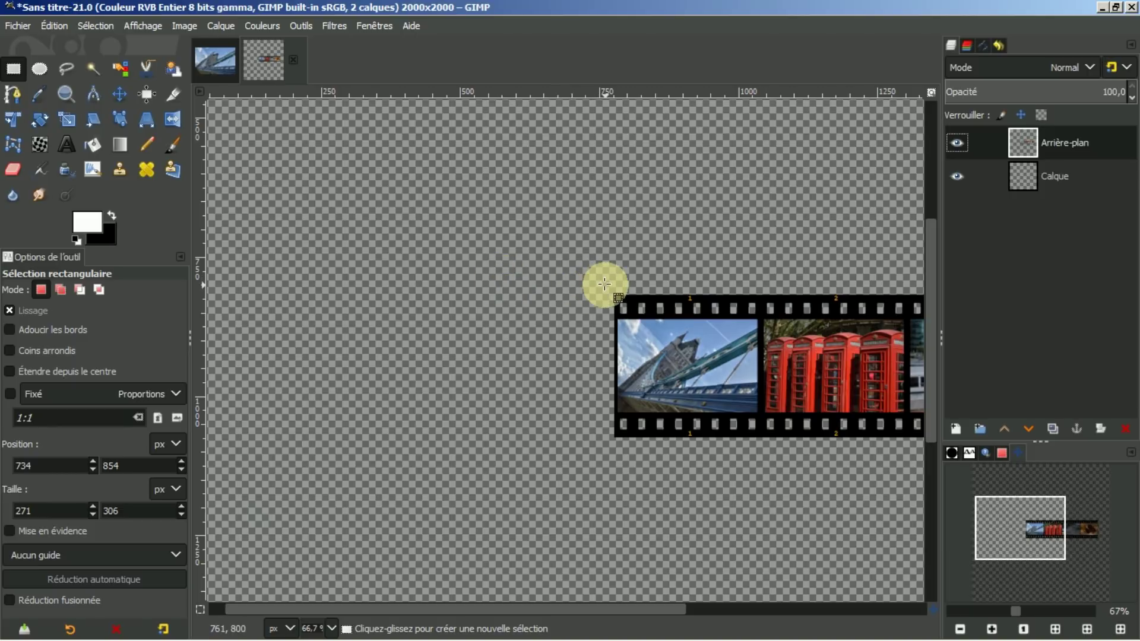
pyautogui.moveTo(604, 284)
pyautogui.mouseDown()
pyautogui.moveTo(645, 452)
pyautogui.moveTo(761, 450)
pyautogui.mouseUp()
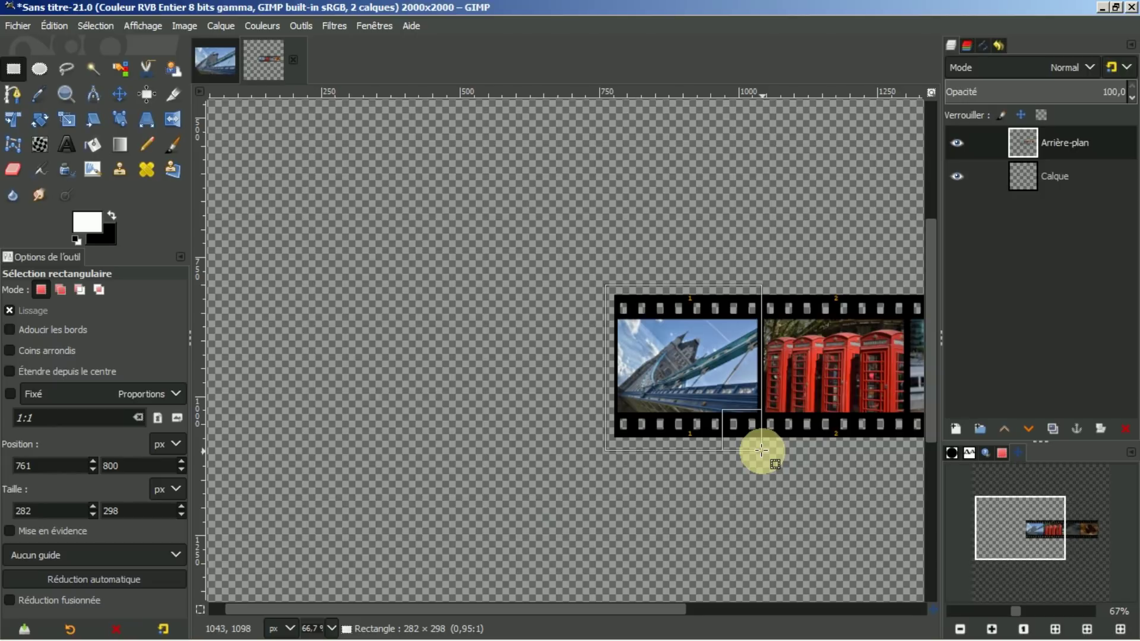
pyautogui.moveTo(761, 450); pyautogui.dragTo(761, 451)
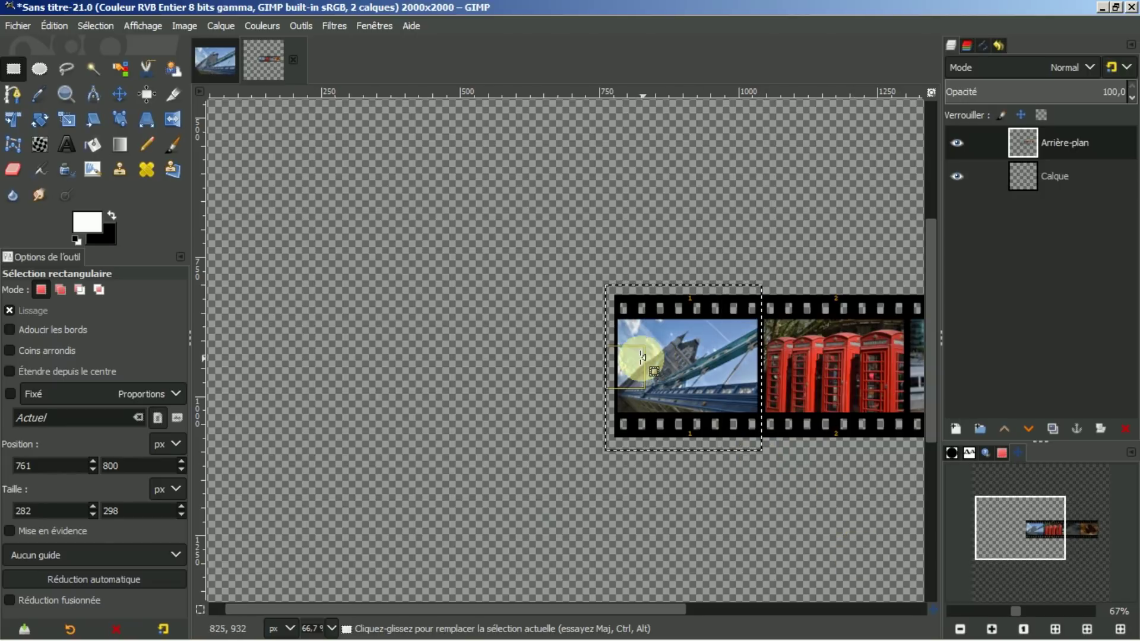
pyautogui.moveTo(621, 357); pyautogui.dragTo(628, 357)
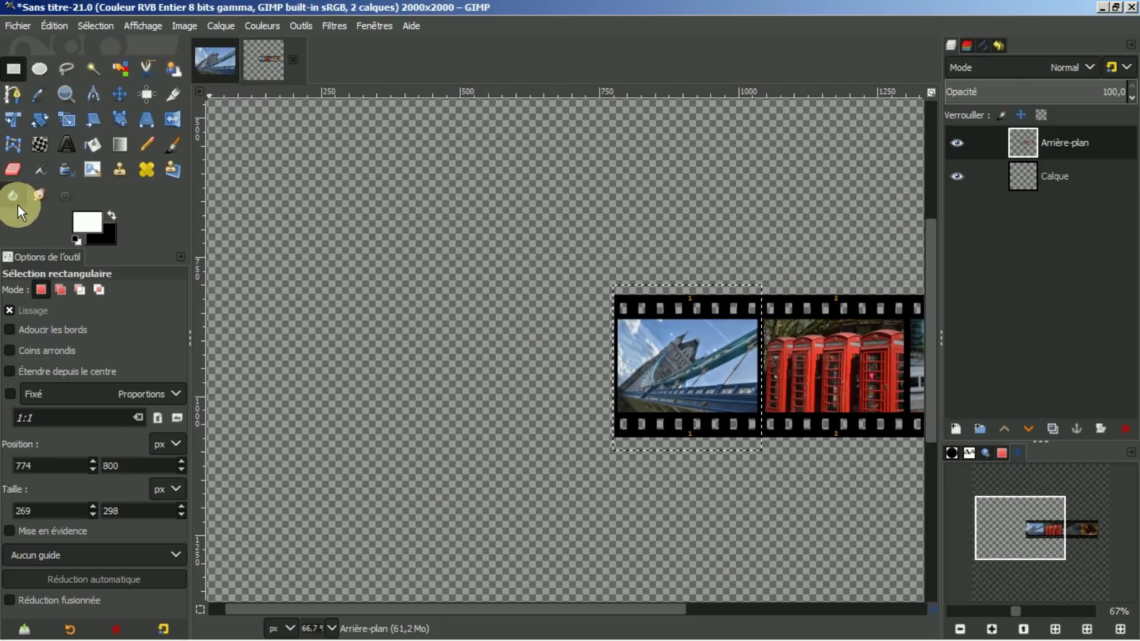
# Scale the selected first frame to 655×298 px with the chain unlinked, stretching it leftward.
pyautogui.click(69, 120)
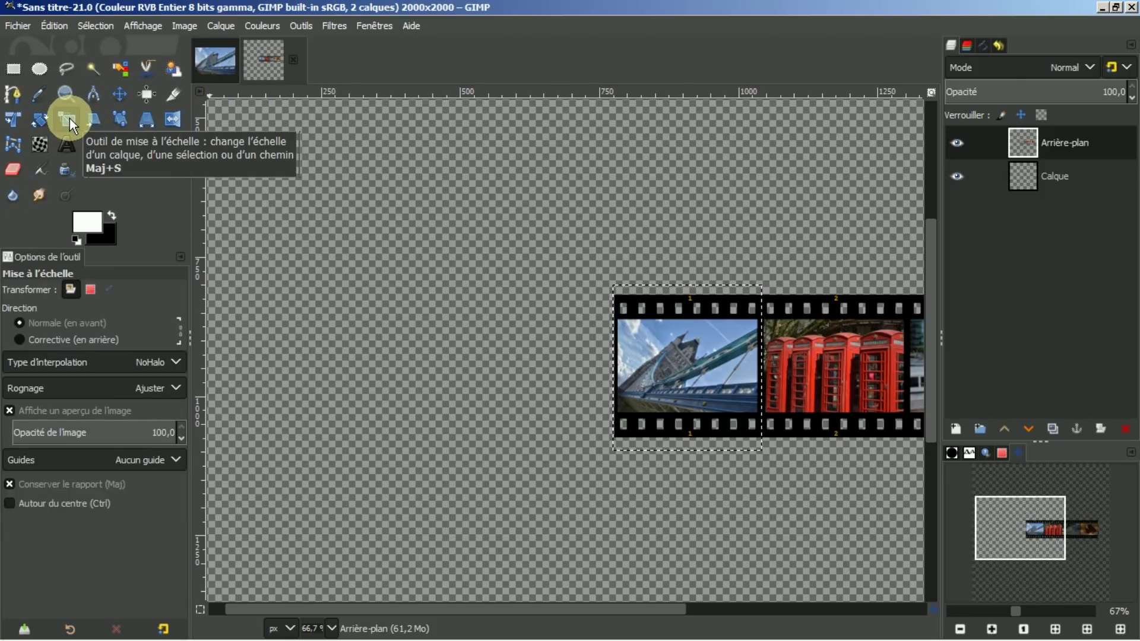
pyautogui.click(668, 355)
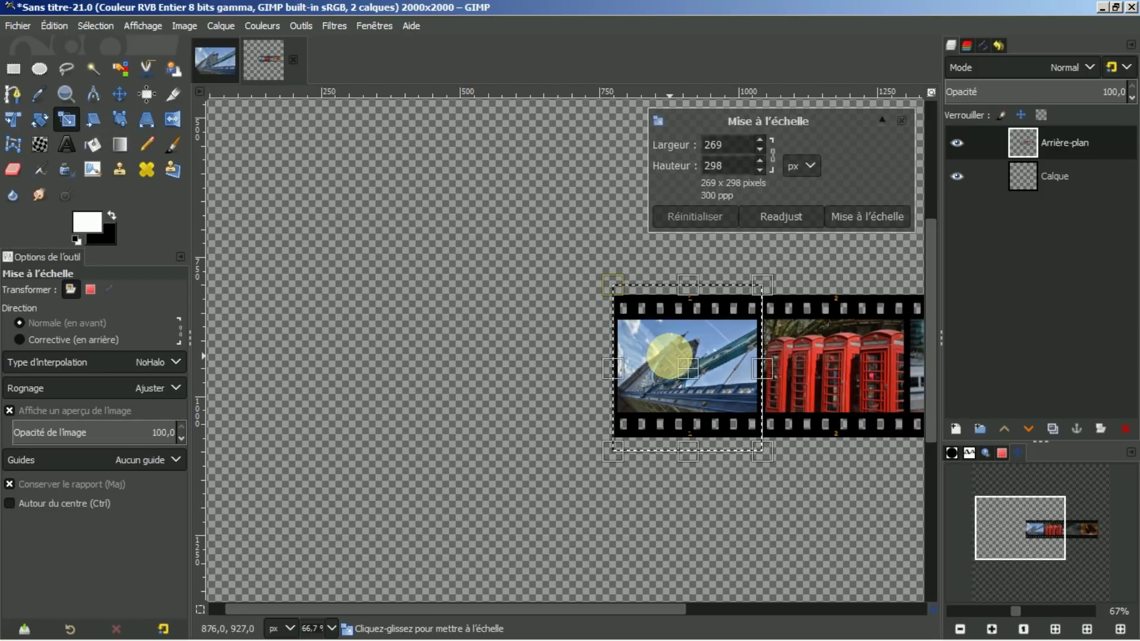
pyautogui.click(774, 156)
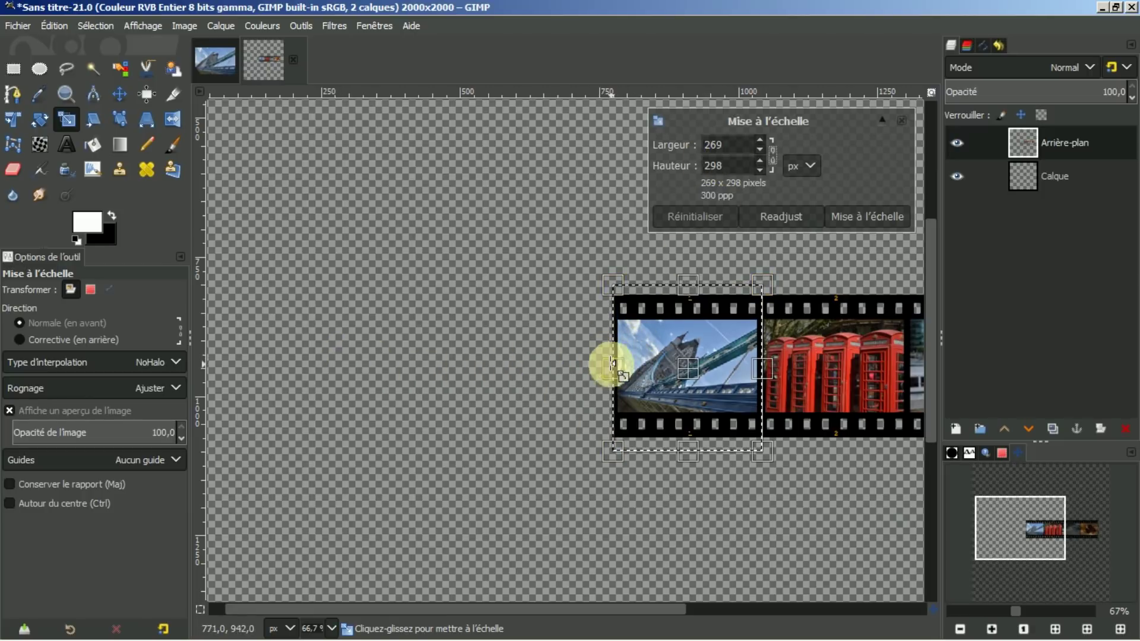
pyautogui.moveTo(607, 364)
pyautogui.mouseDown()
pyautogui.moveTo(422, 363)
pyautogui.moveTo(391, 350)
pyautogui.mouseUp()
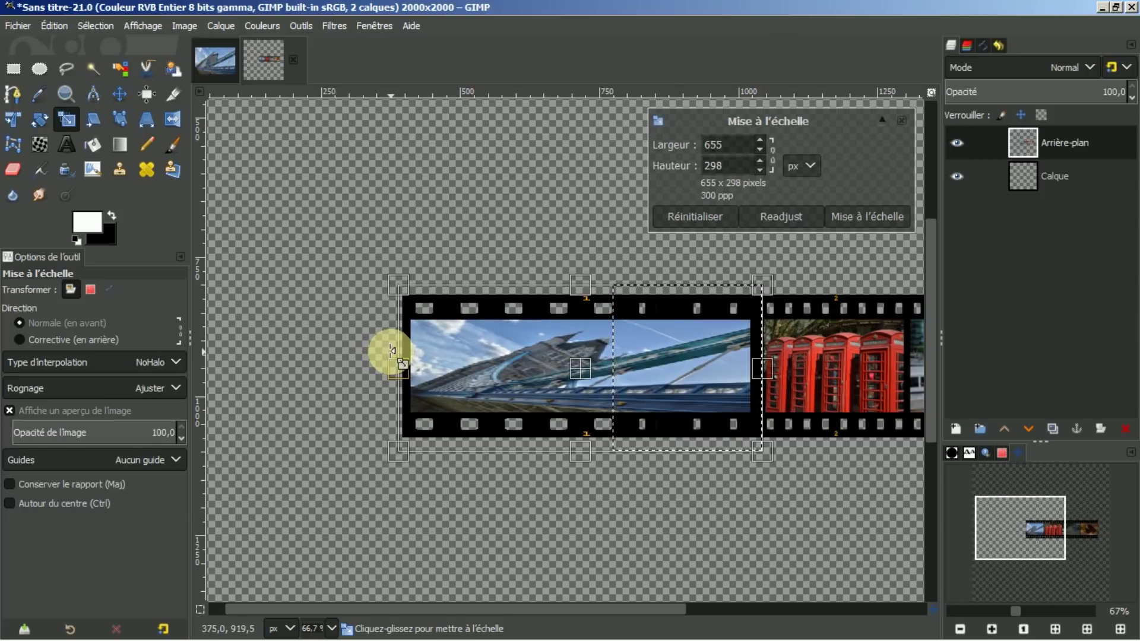
pyautogui.click(817, 212)
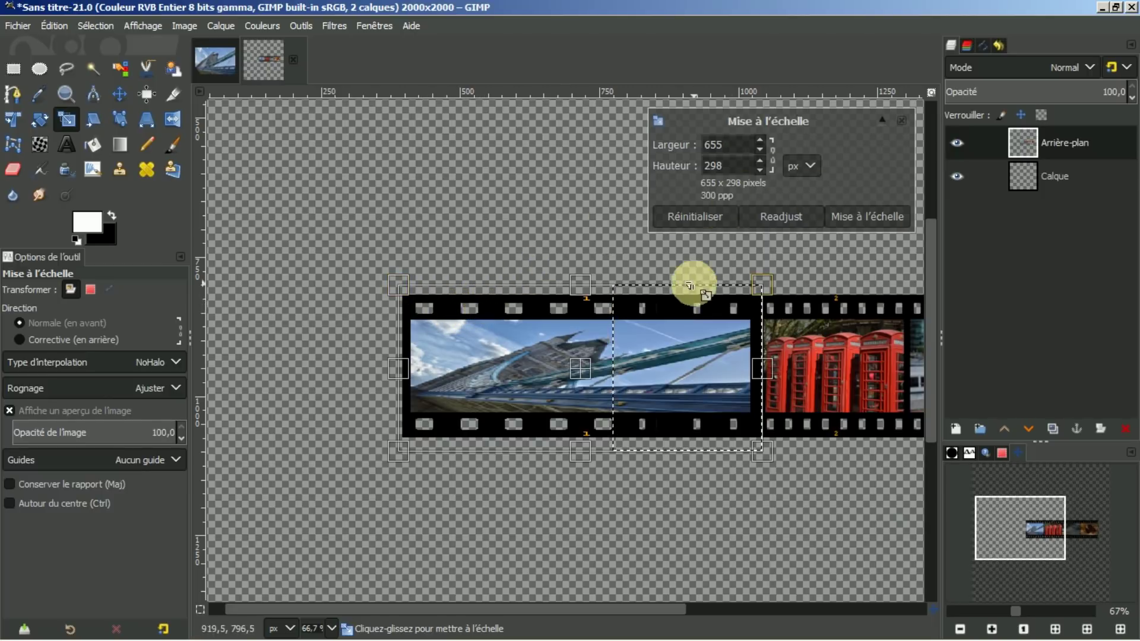
pyautogui.click(855, 216)
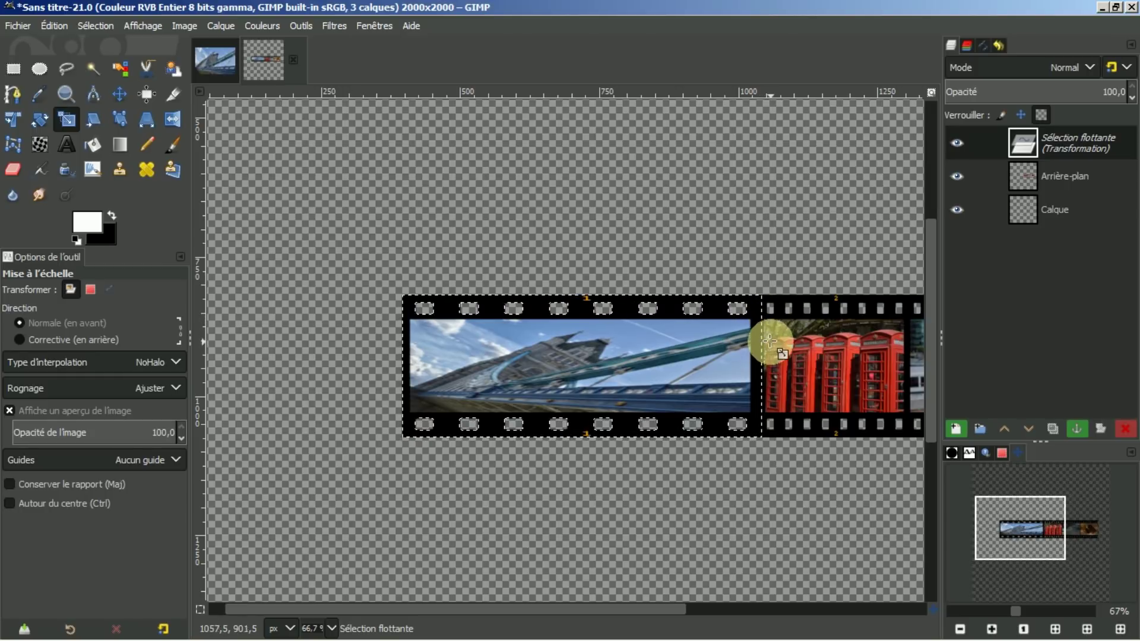
# Nudge the floating stretched frame right and anchor it into the film-strip layer.
pyautogui.click(119, 90)
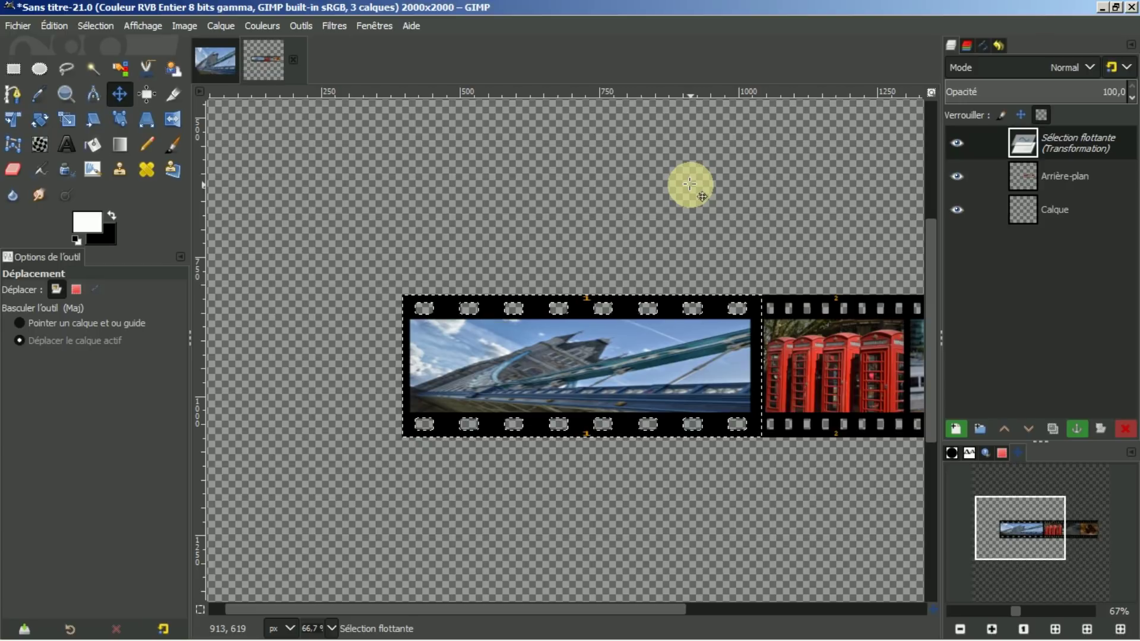
pyautogui.press('Right')
pyautogui.press('Right')
pyautogui.press('Right')
pyautogui.press('Right')
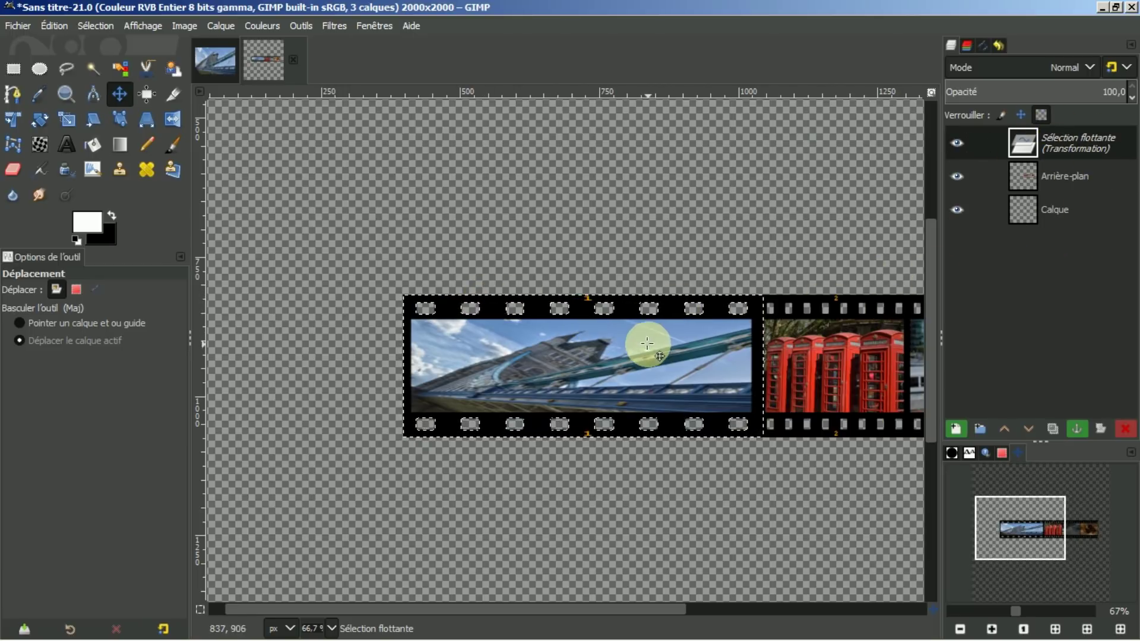
pyautogui.click(1076, 430)
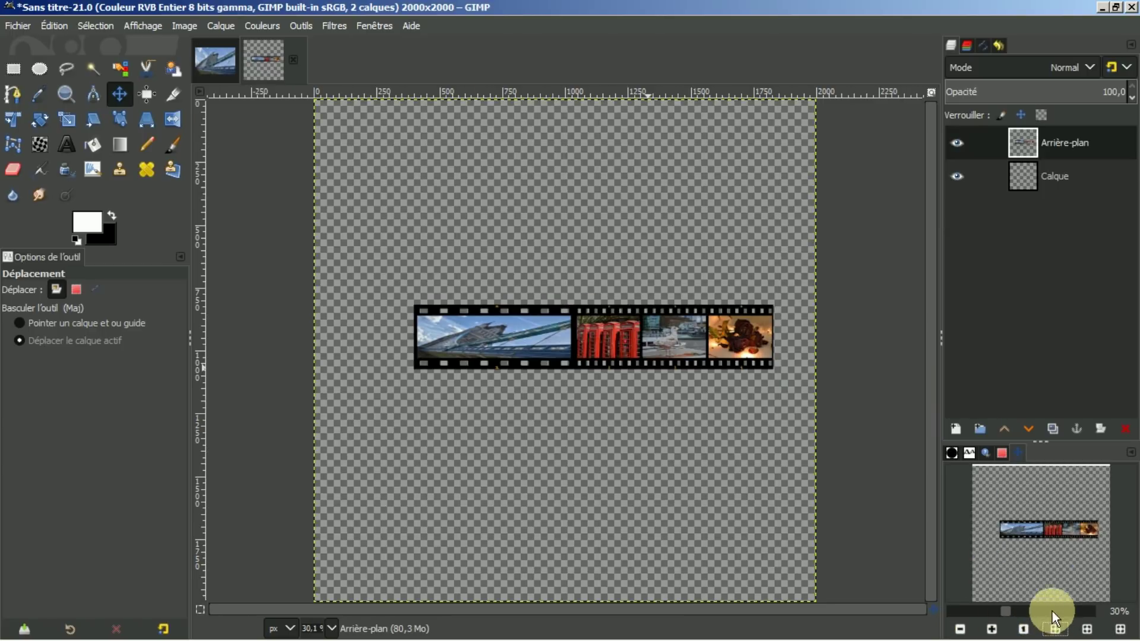
# Zoom the view to 50% and duplicate the Arrière-plan film-strip layer.
pyautogui.click(1055, 628)
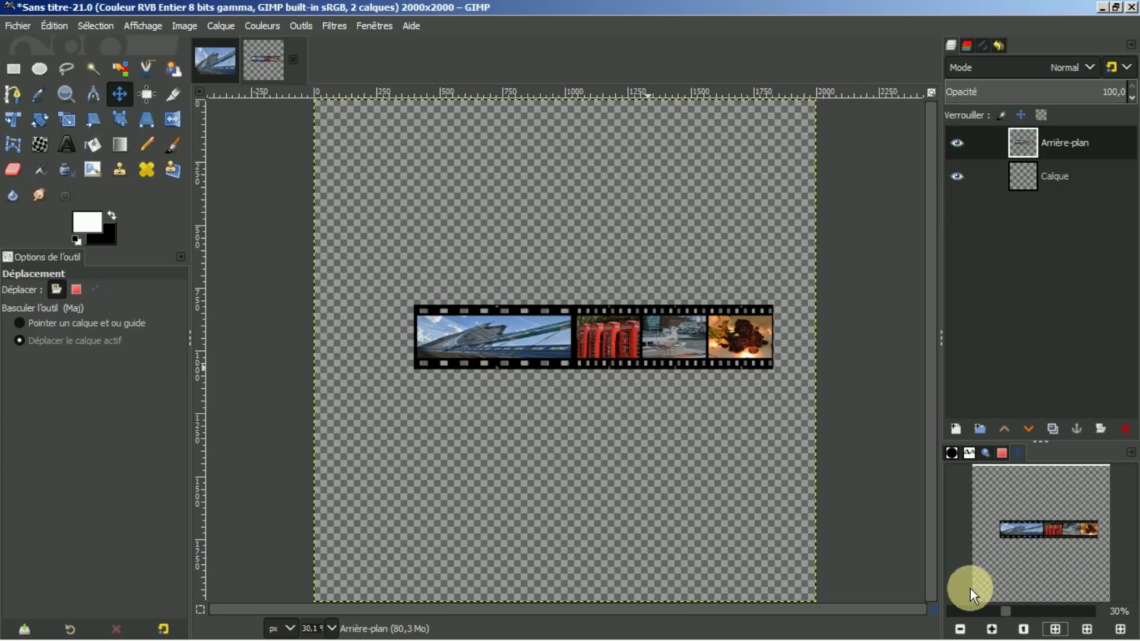
pyautogui.click(991, 629)
pyautogui.click(992, 629)
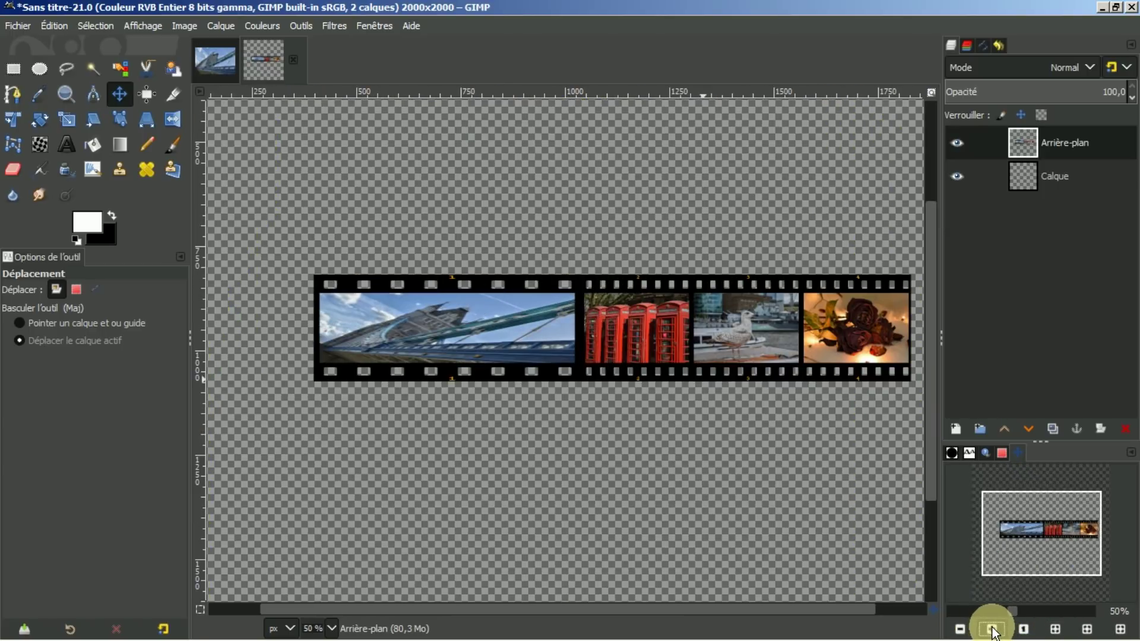
pyautogui.click(956, 143)
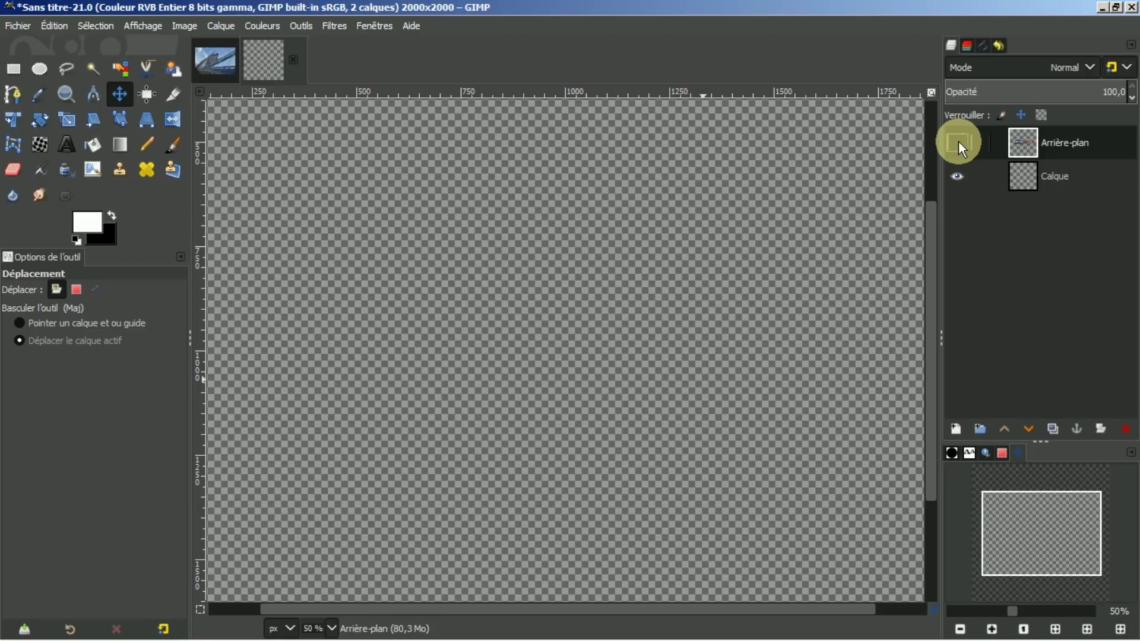
pyautogui.click(957, 142)
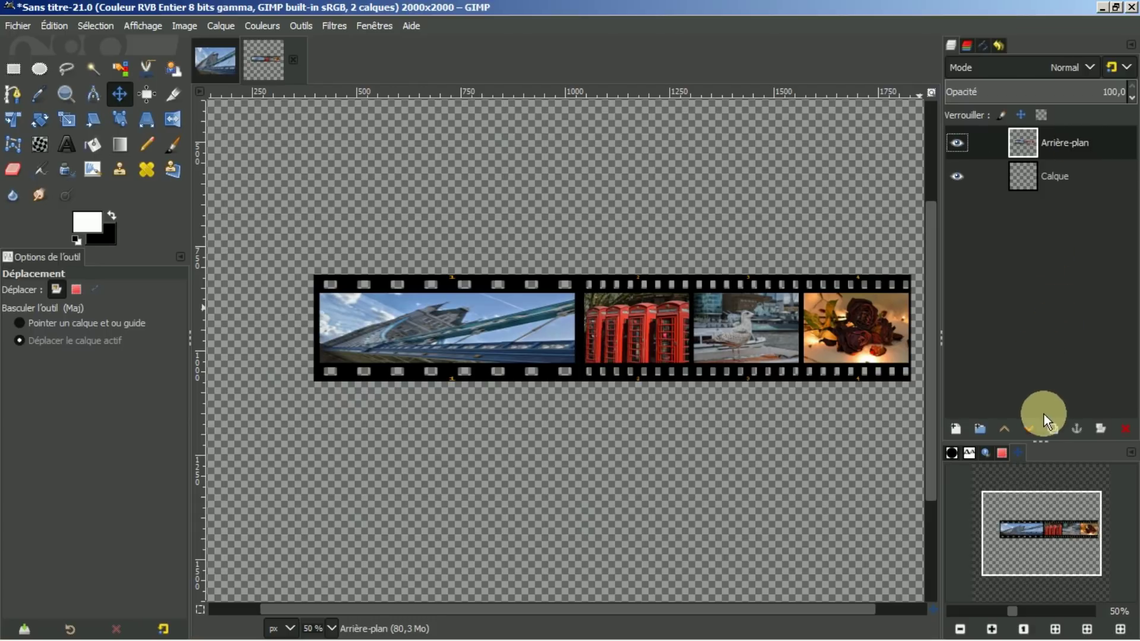
pyautogui.click(1052, 428)
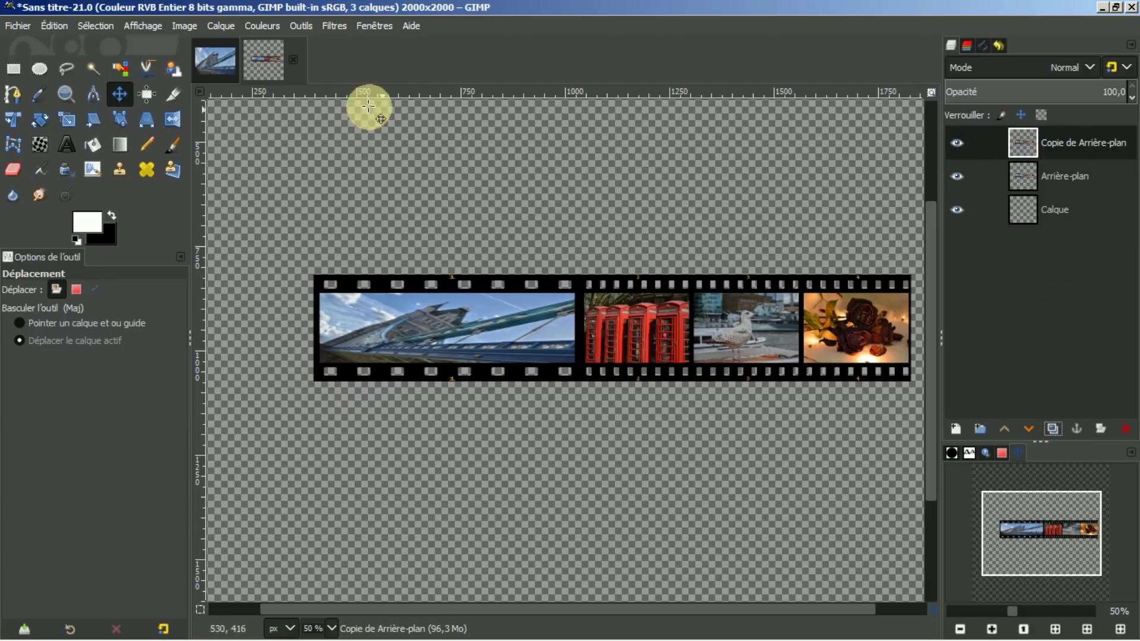
# Flip the duplicated strip vertically and make the 'Copie de Arrière-plan' layer visible.
pyautogui.click(170, 117)
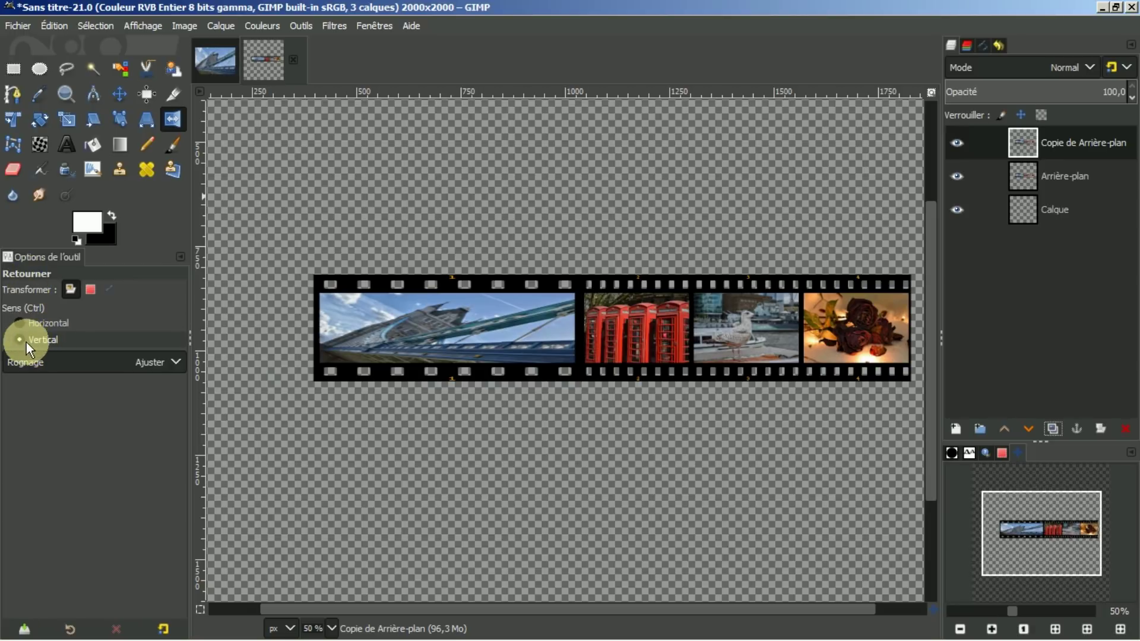
pyautogui.click(522, 314)
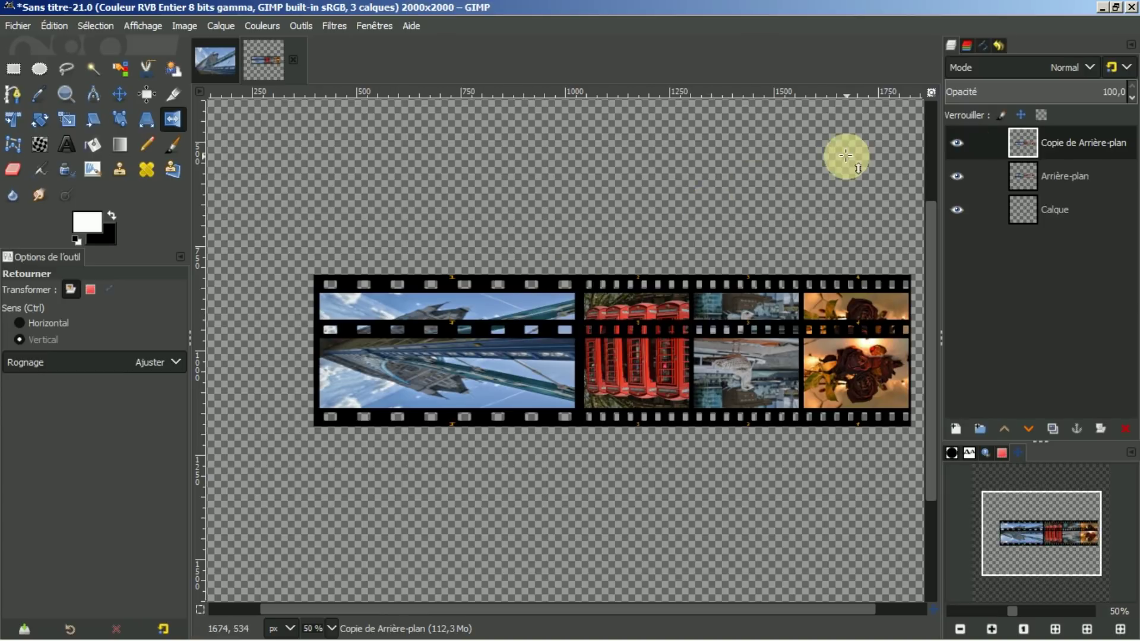
pyautogui.click(1065, 144)
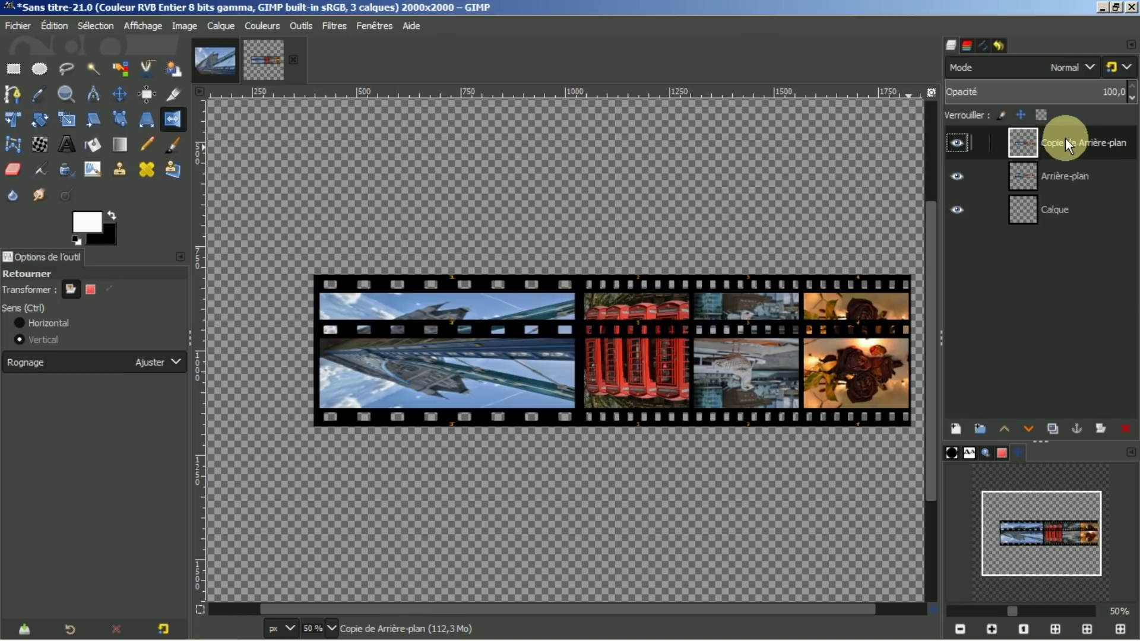
pyautogui.click(957, 143)
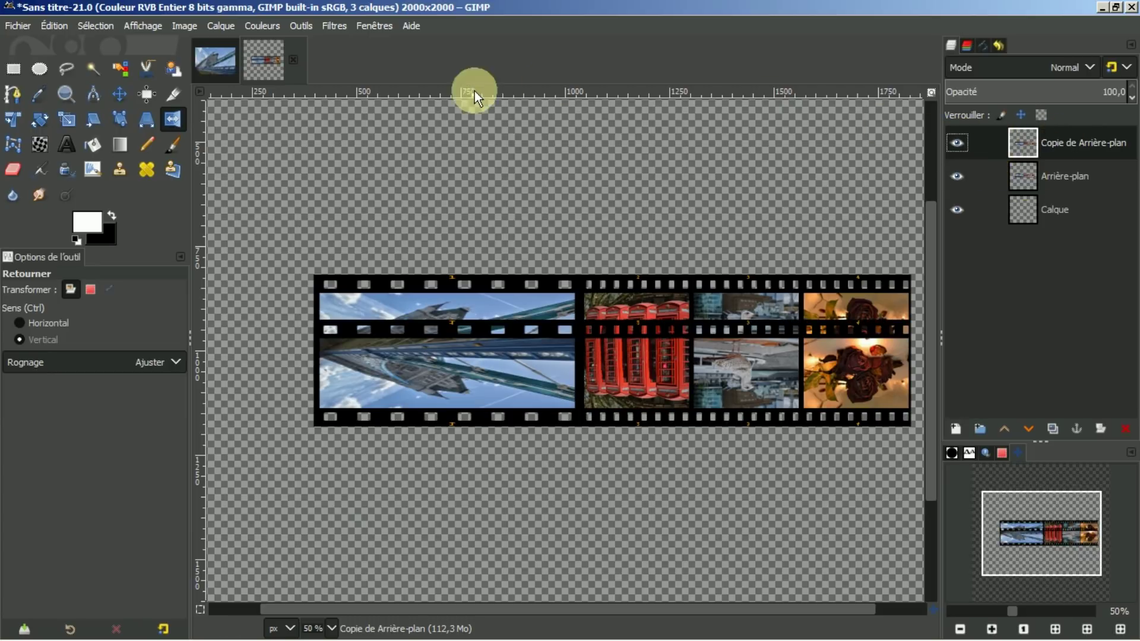
pyautogui.click(119, 93)
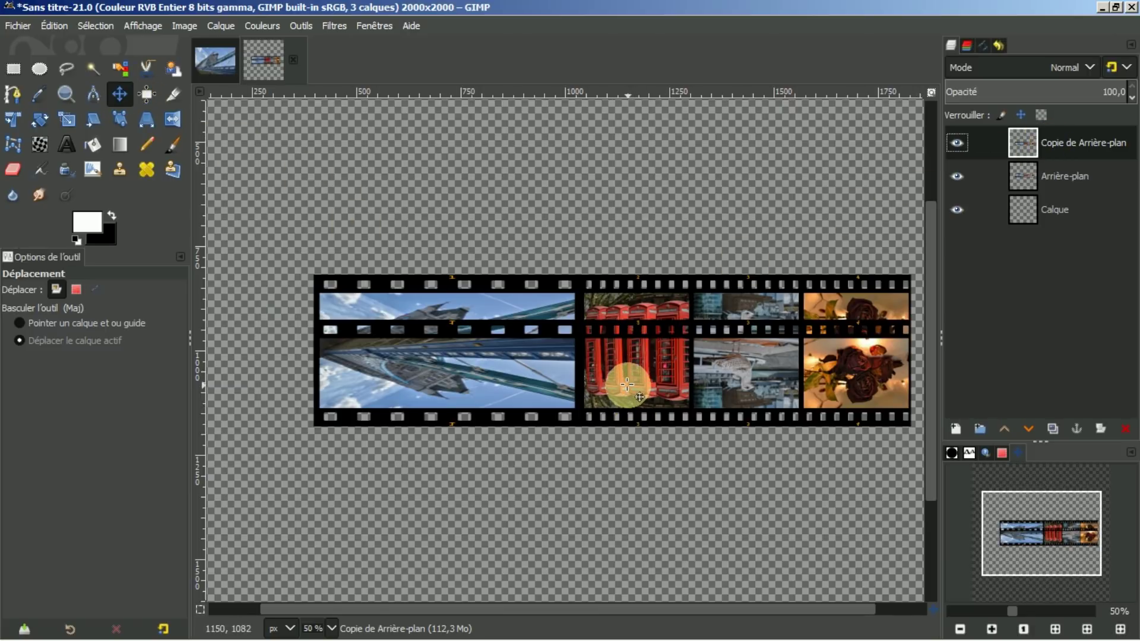
# Drag the flipped strip straight down about 150 px so it sits under the original.
pyautogui.moveTo(625, 385); pyautogui.dragTo(624, 388)
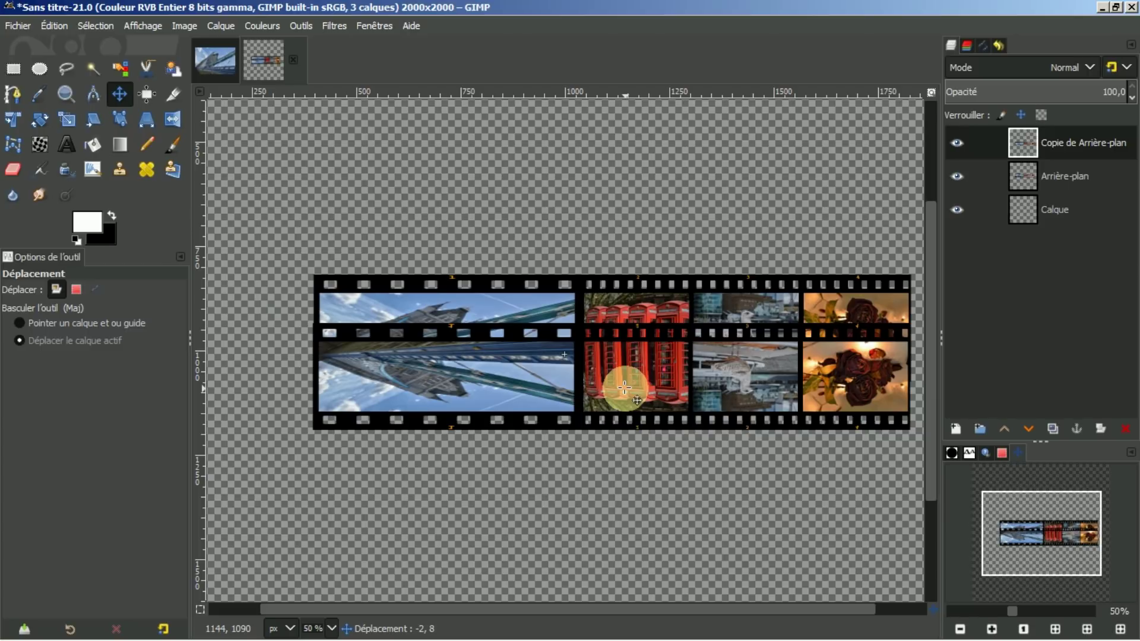
pyautogui.moveTo(624, 388); pyautogui.dragTo(623, 401)
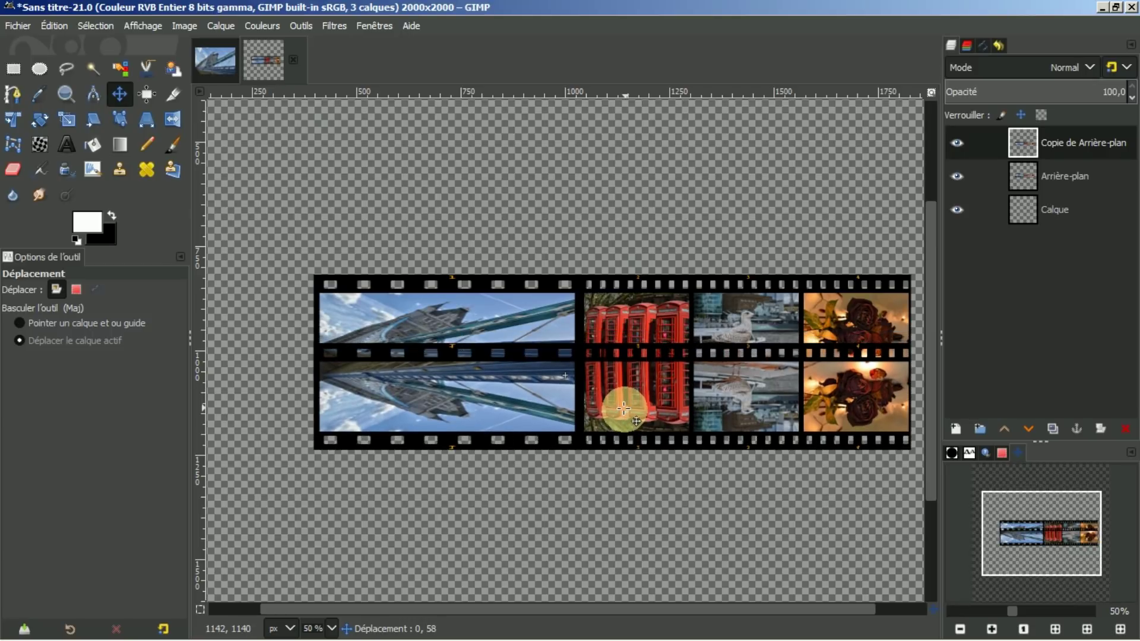
pyautogui.moveTo(623, 402); pyautogui.dragTo(617, 449)
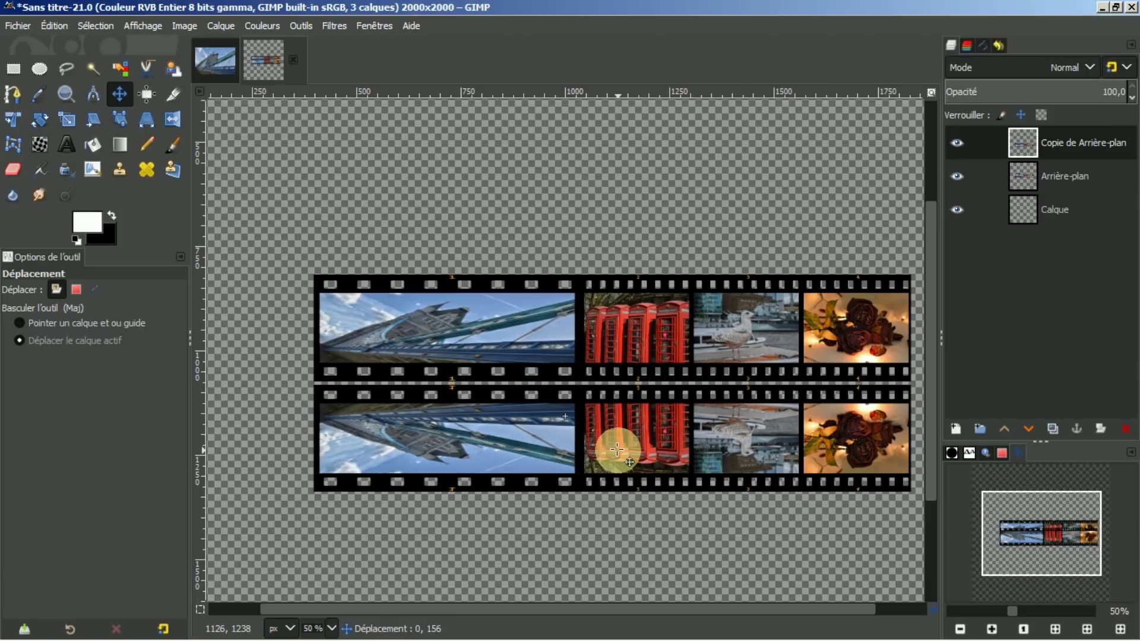
pyautogui.moveTo(616, 449); pyautogui.dragTo(618, 447)
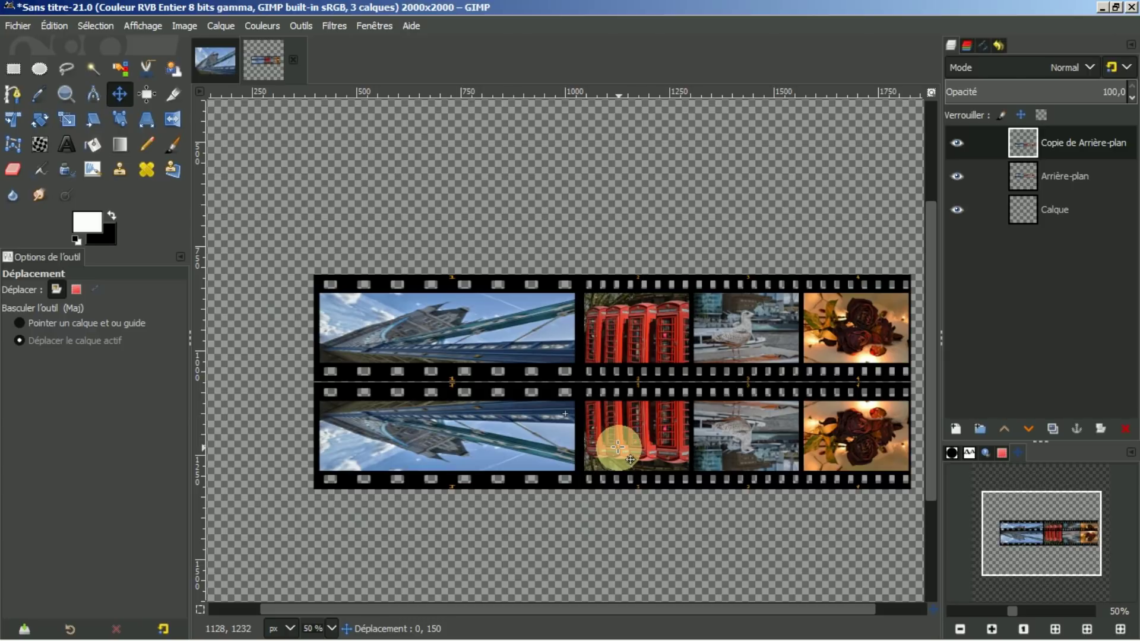
pyautogui.moveTo(618, 447); pyautogui.dragTo(618, 447)
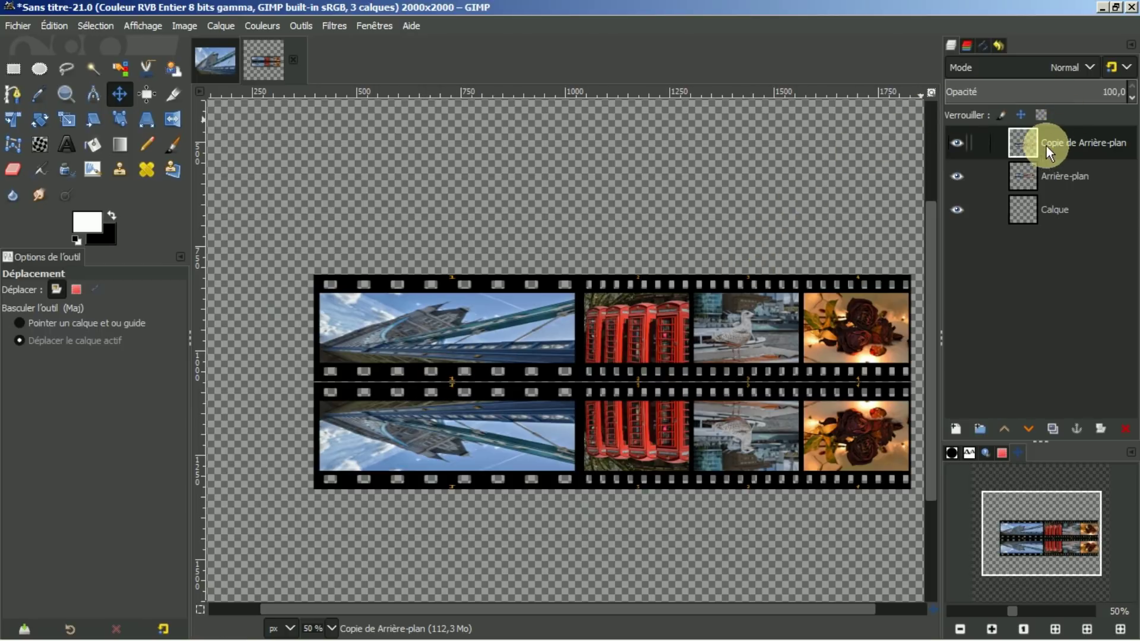
# Lower the mirrored layer below the original and fade it to about 40% opacity.
pyautogui.click(1059, 137)
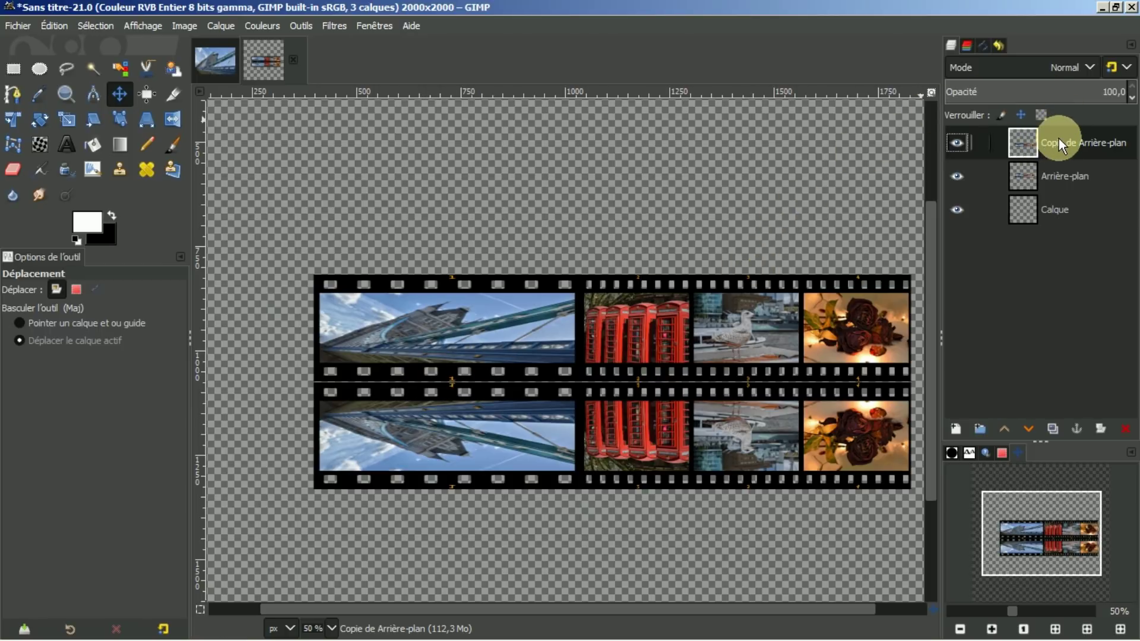
pyautogui.click(1024, 429)
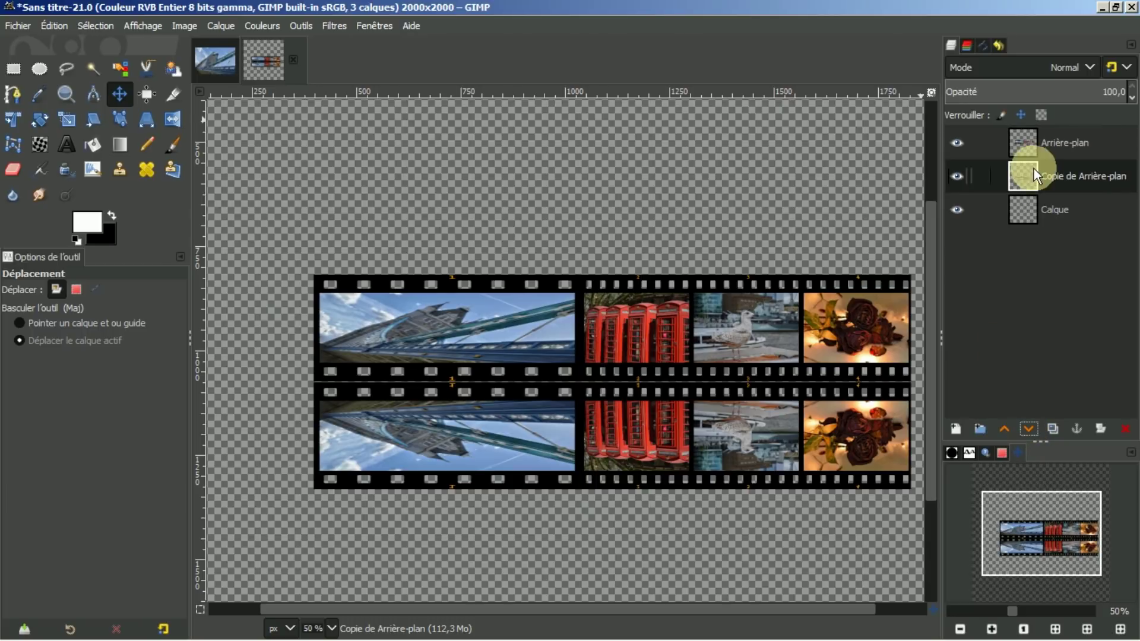
pyautogui.click(954, 178)
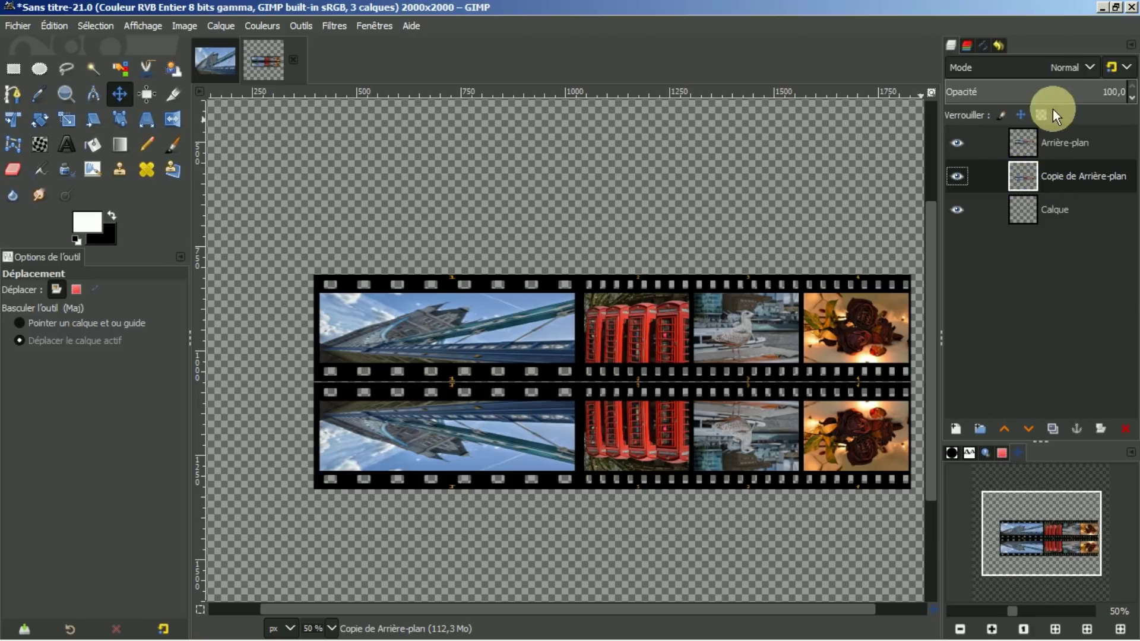
pyautogui.moveTo(1041, 86); pyautogui.dragTo(1019, 82)
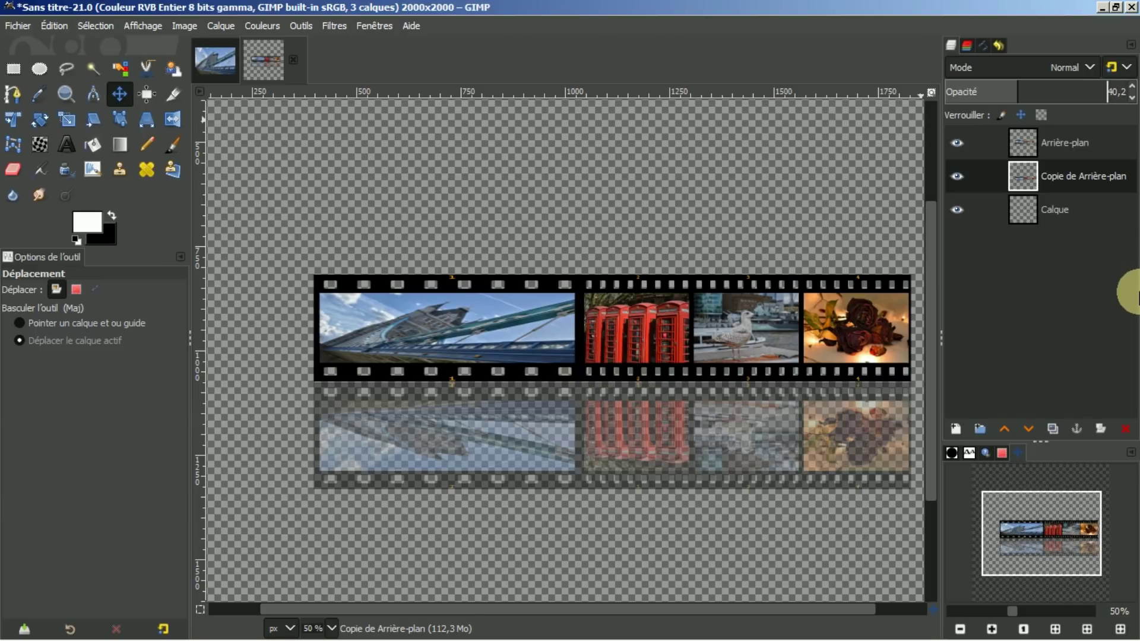
# Merge the Arrière-plan strip down onto its faded reflection with Fusionner vers le bas.
pyautogui.click(1072, 141)
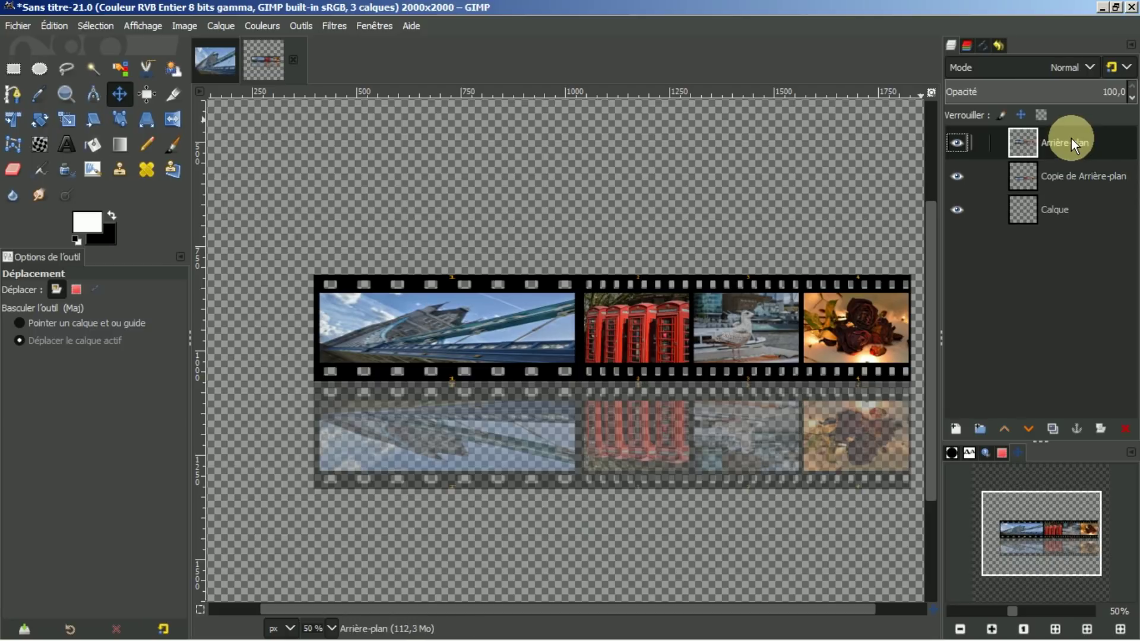
pyautogui.click(953, 141)
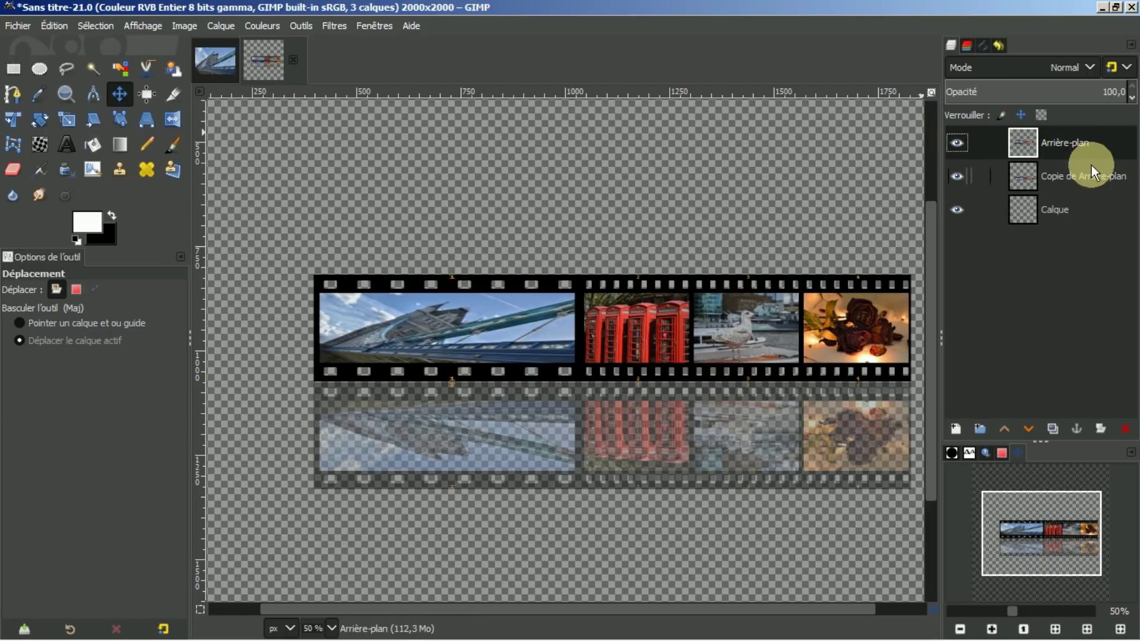
pyautogui.rightClick(1064, 140)
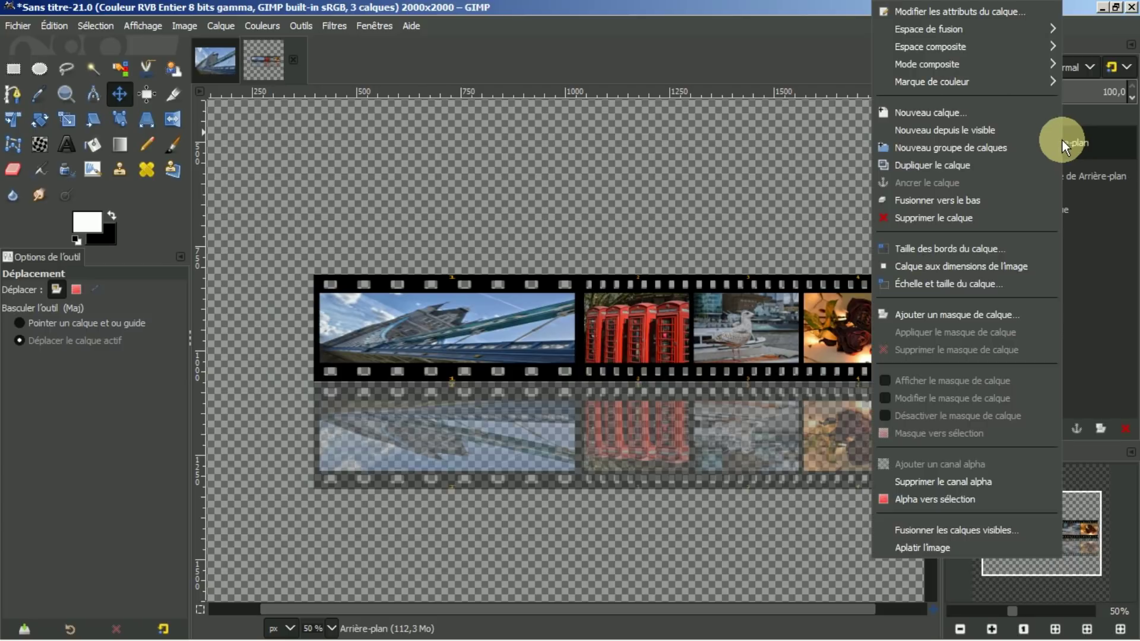
pyautogui.click(933, 200)
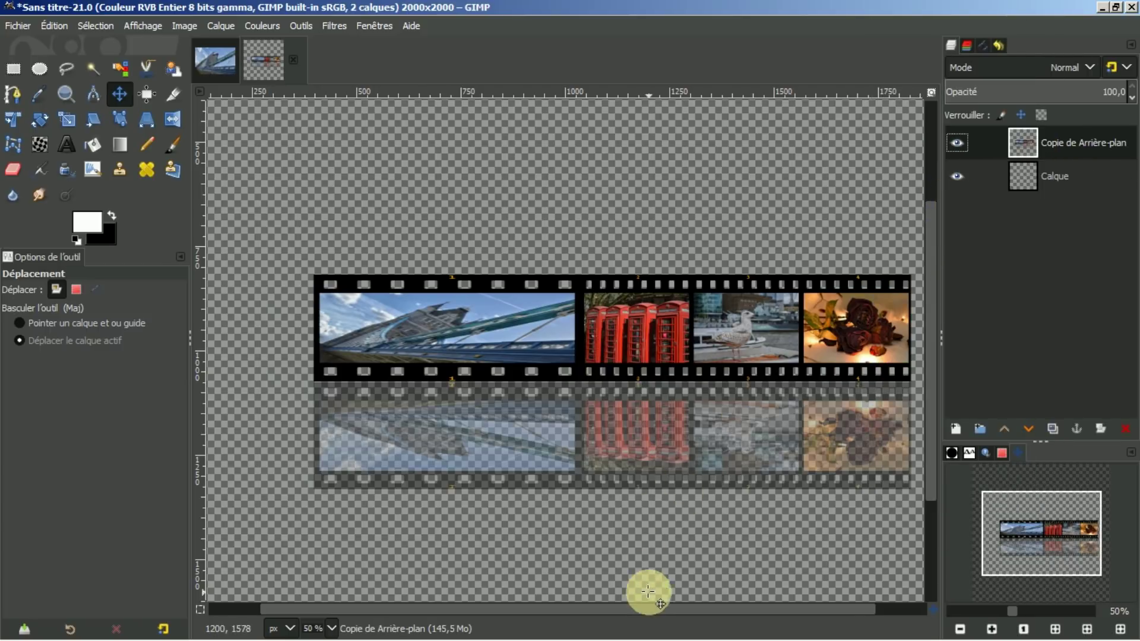
pyautogui.moveTo(647, 608); pyautogui.dragTo(664, 607)
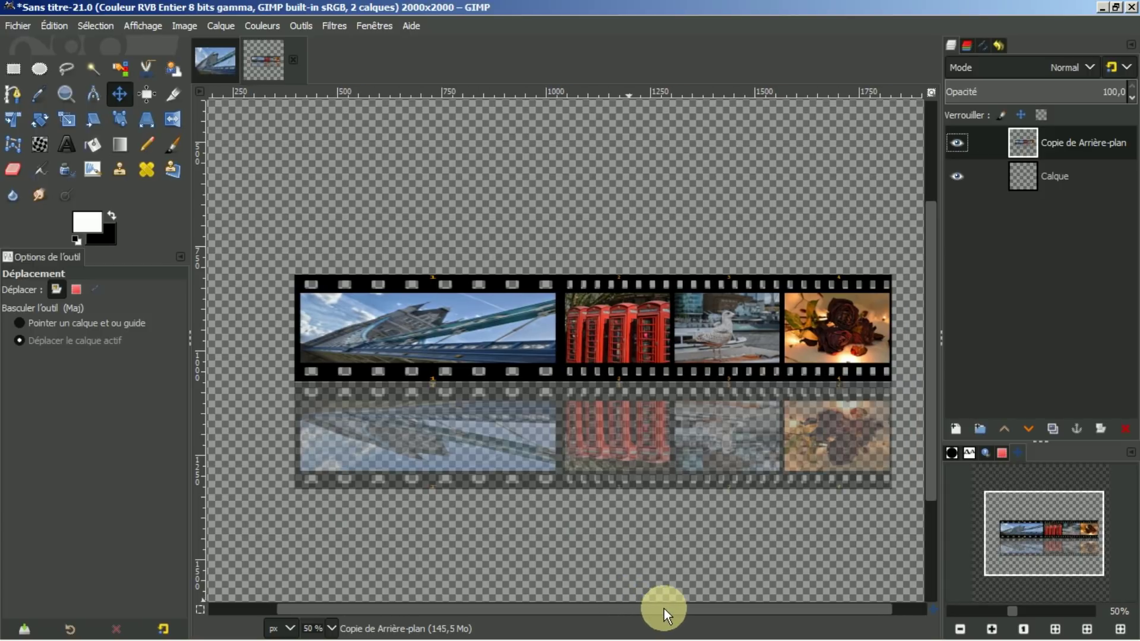
pyautogui.click(954, 138)
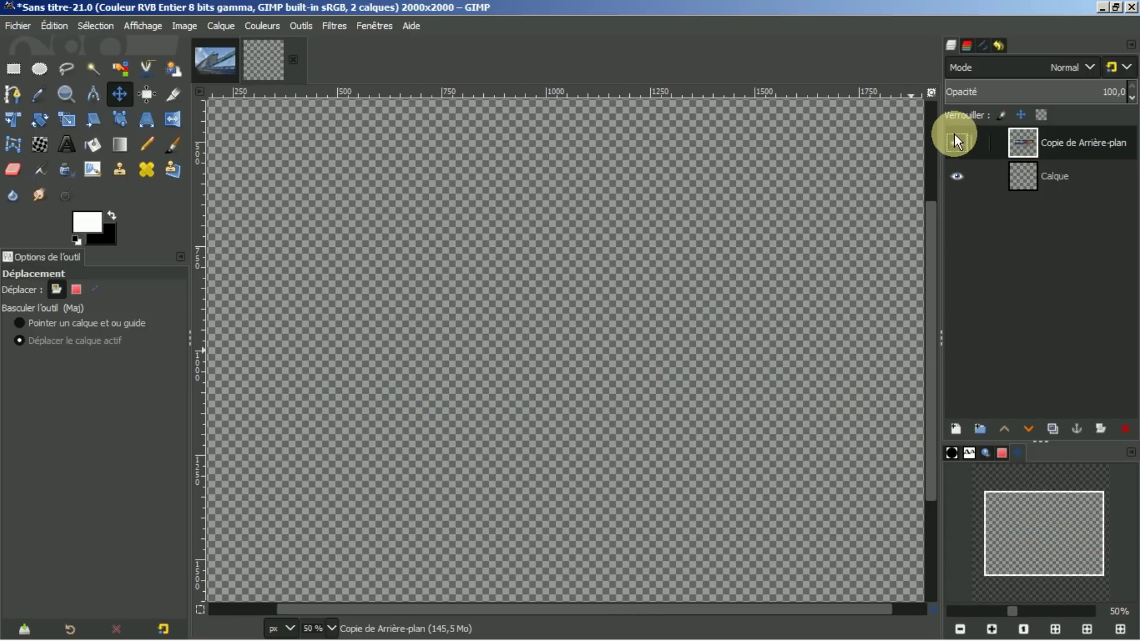
pyautogui.click(954, 138)
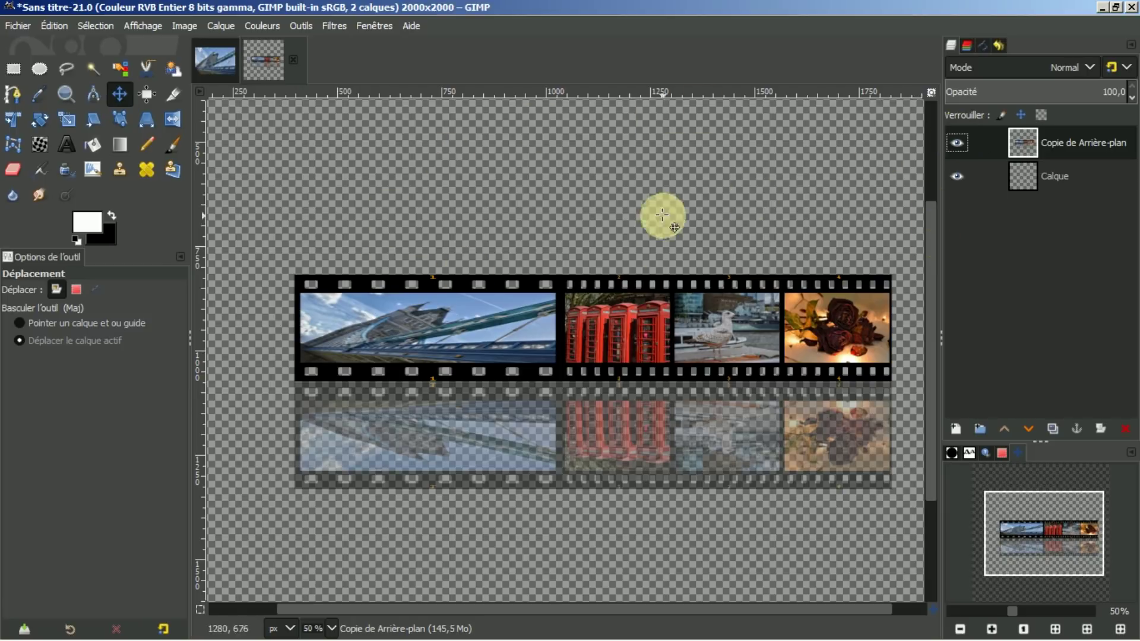
# Select a 1460×536 rectangle enclosing the film strip and its reflection.
pyautogui.click(14, 68)
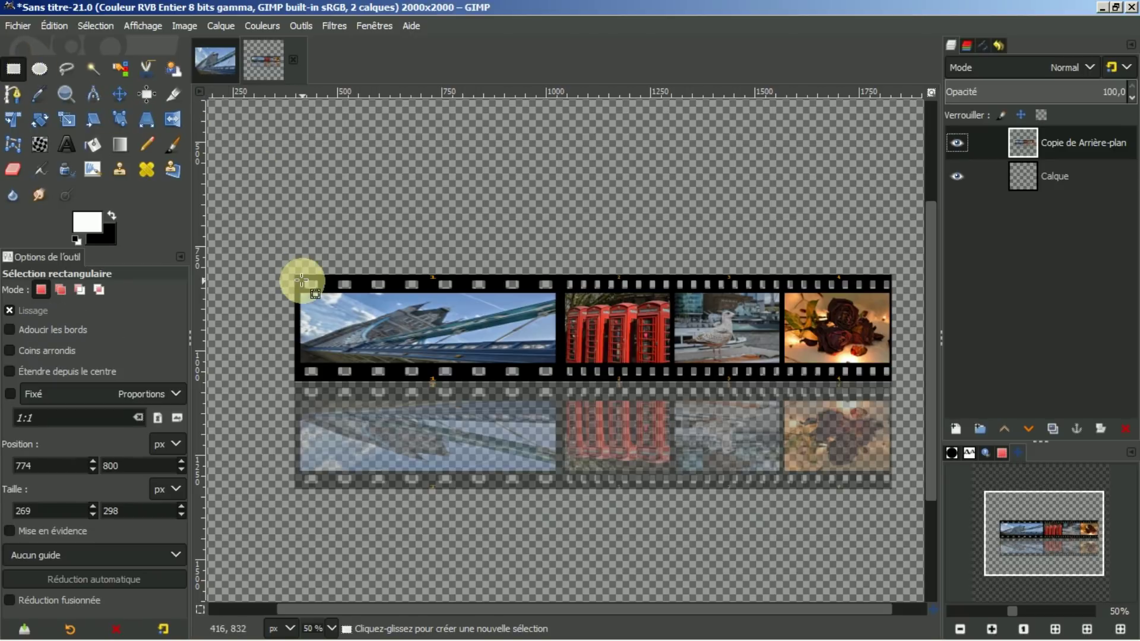
pyautogui.moveTo(288, 269)
pyautogui.mouseDown()
pyautogui.moveTo(312, 455)
pyautogui.moveTo(784, 498)
pyautogui.mouseUp()
pyautogui.moveTo(855, 503); pyautogui.dragTo(895, 491)
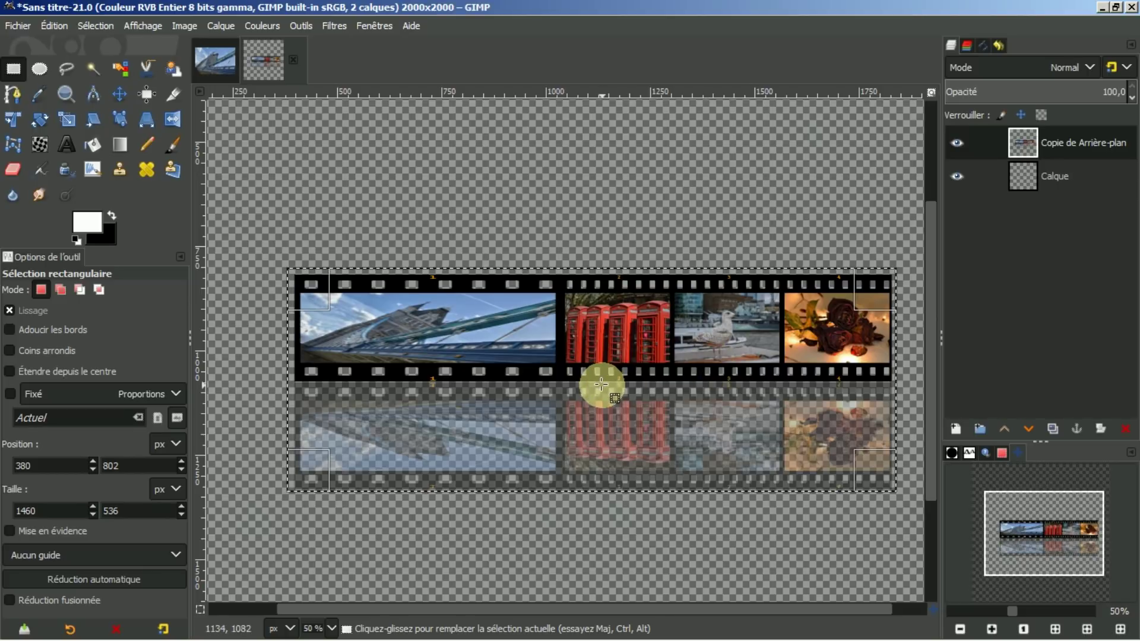
pyautogui.click(601, 384)
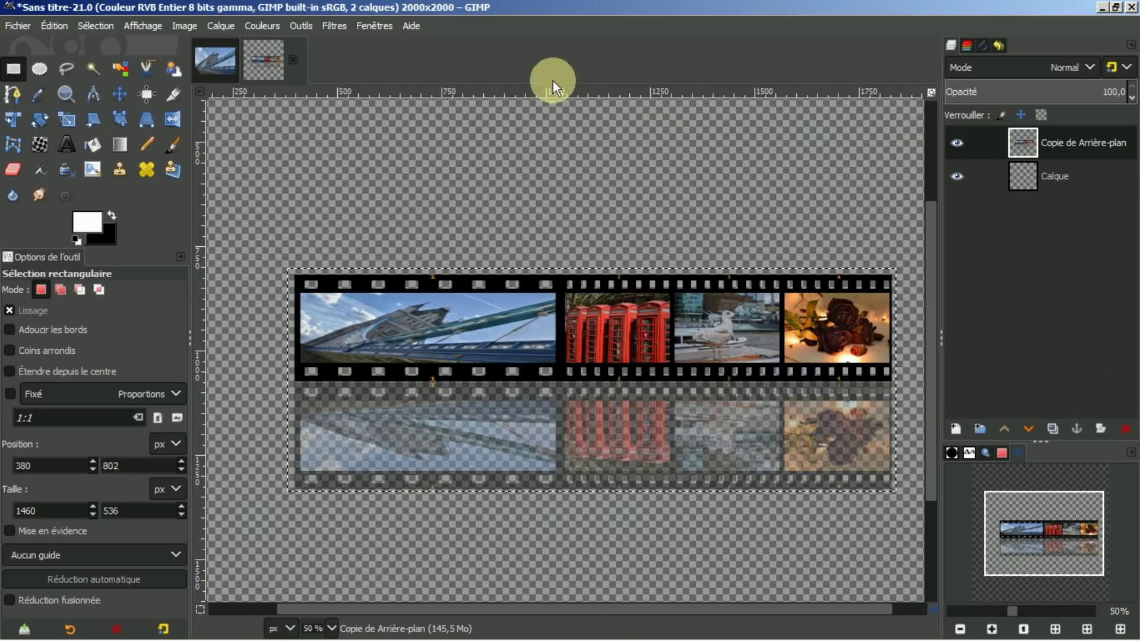
pyautogui.click(330, 24)
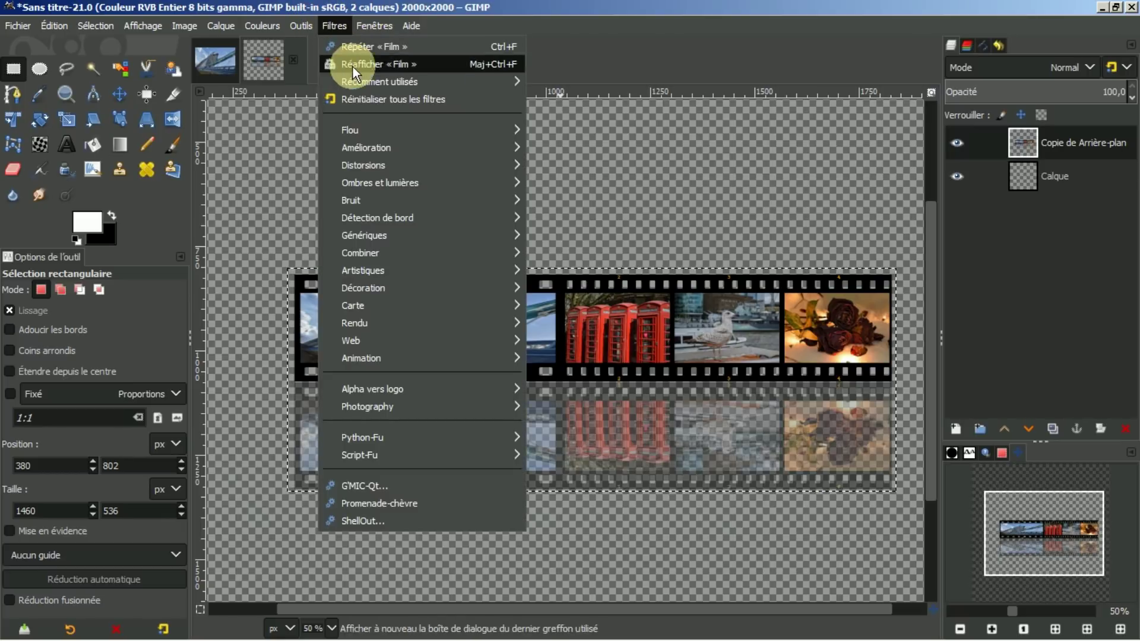
pyautogui.moveTo(418, 165)
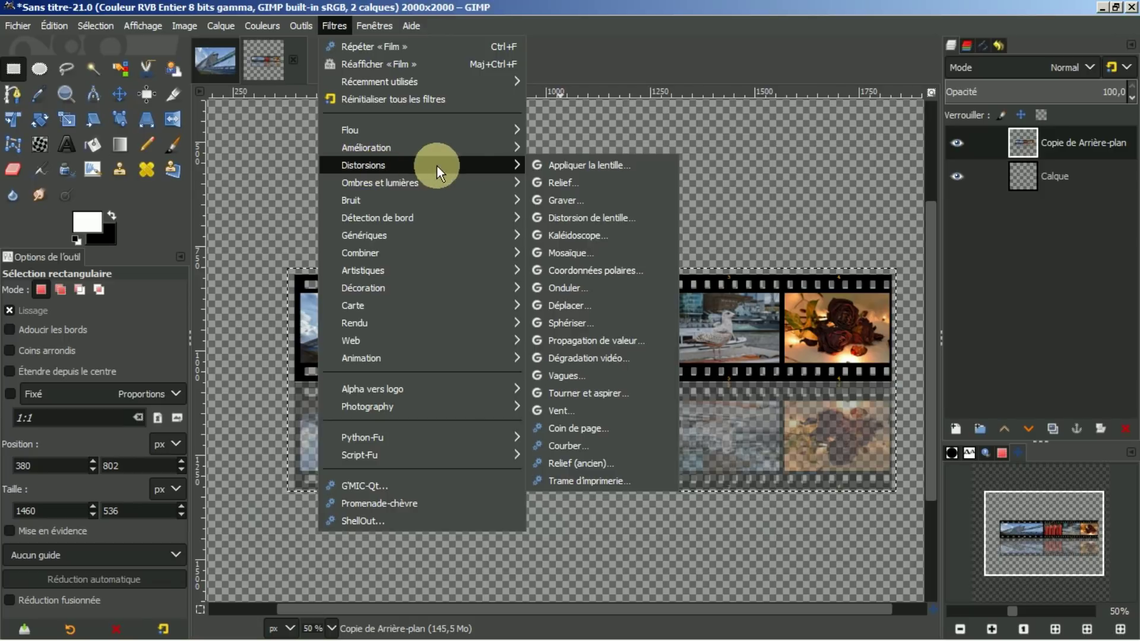
# Open Courber (Curve Bend), reset the Supérieure and Inférieure curves flat, and enable automatic preview.
pyautogui.click(556, 445)
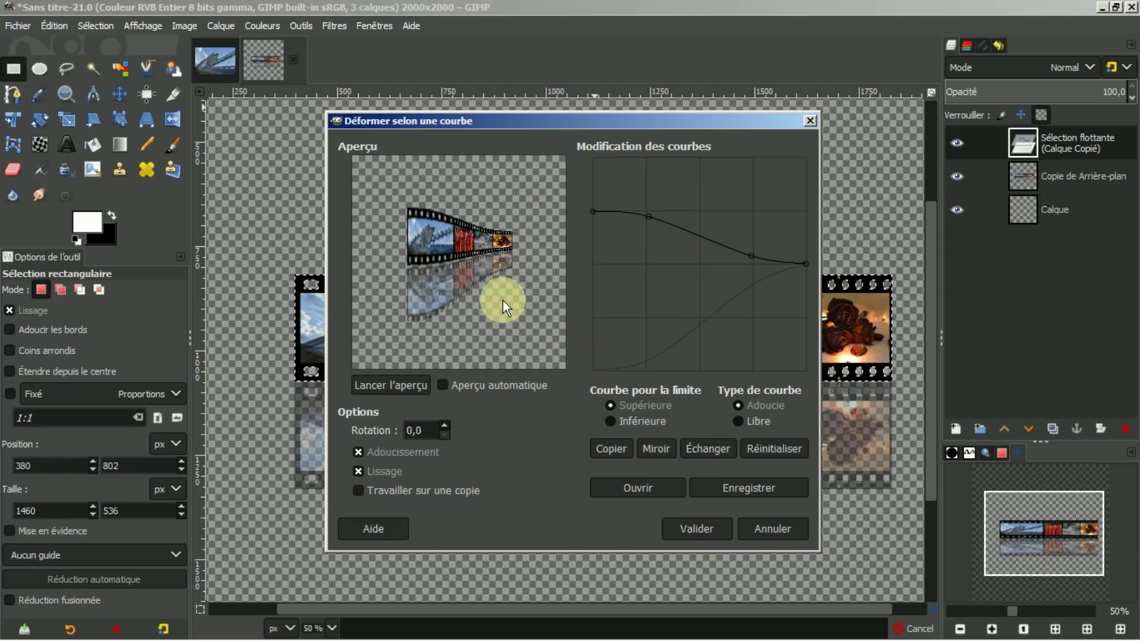
pyautogui.click(758, 450)
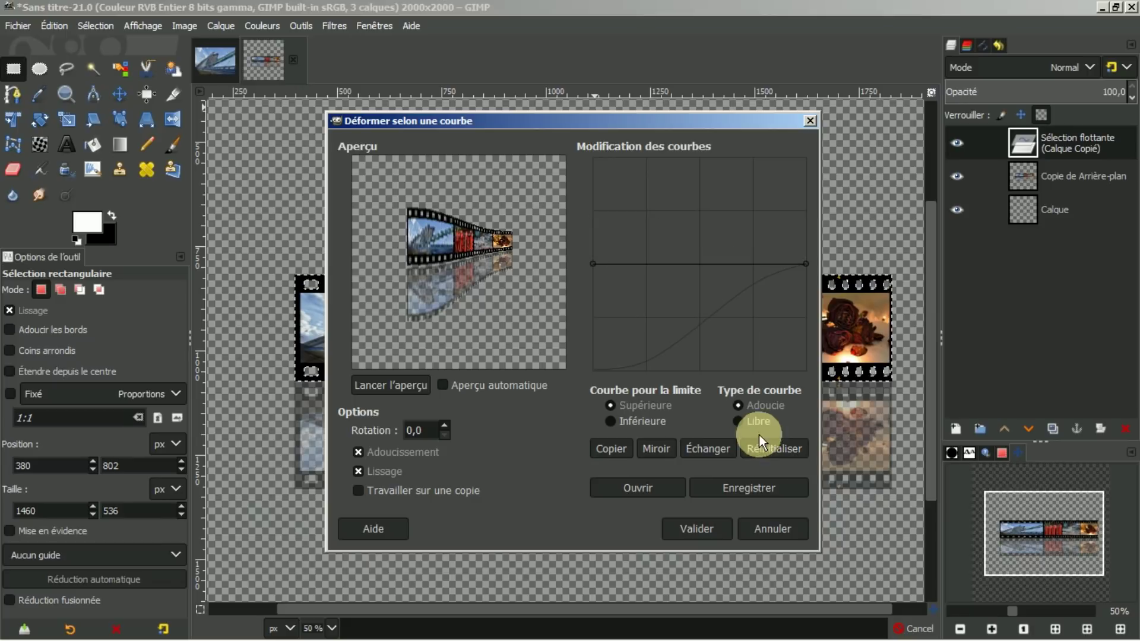
pyautogui.click(628, 422)
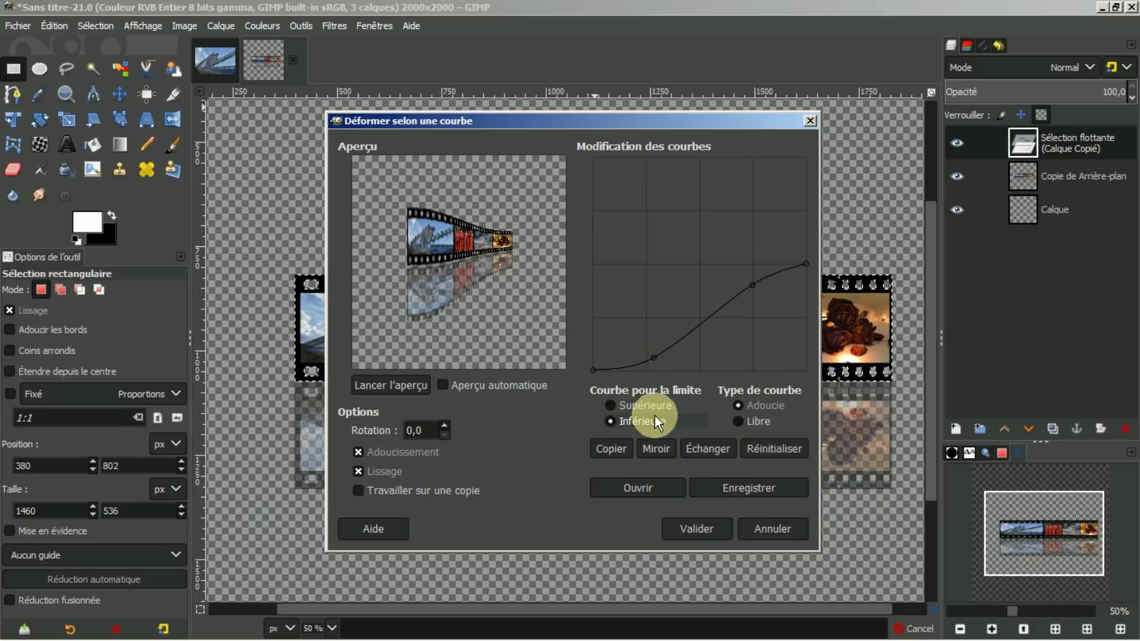
pyautogui.click(761, 450)
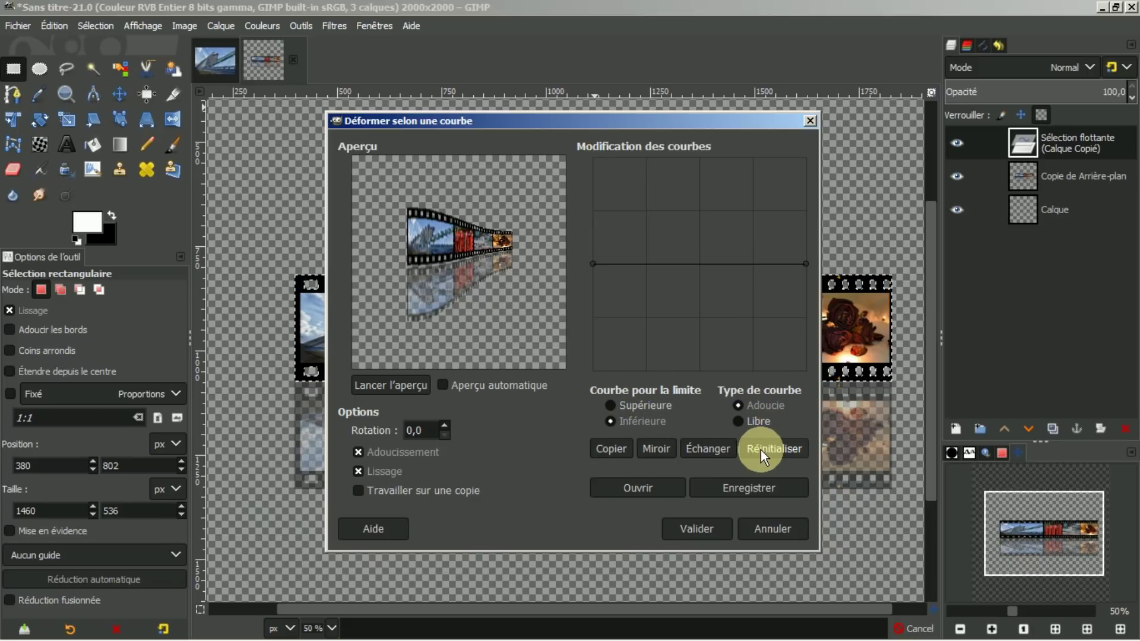
pyautogui.click(449, 385)
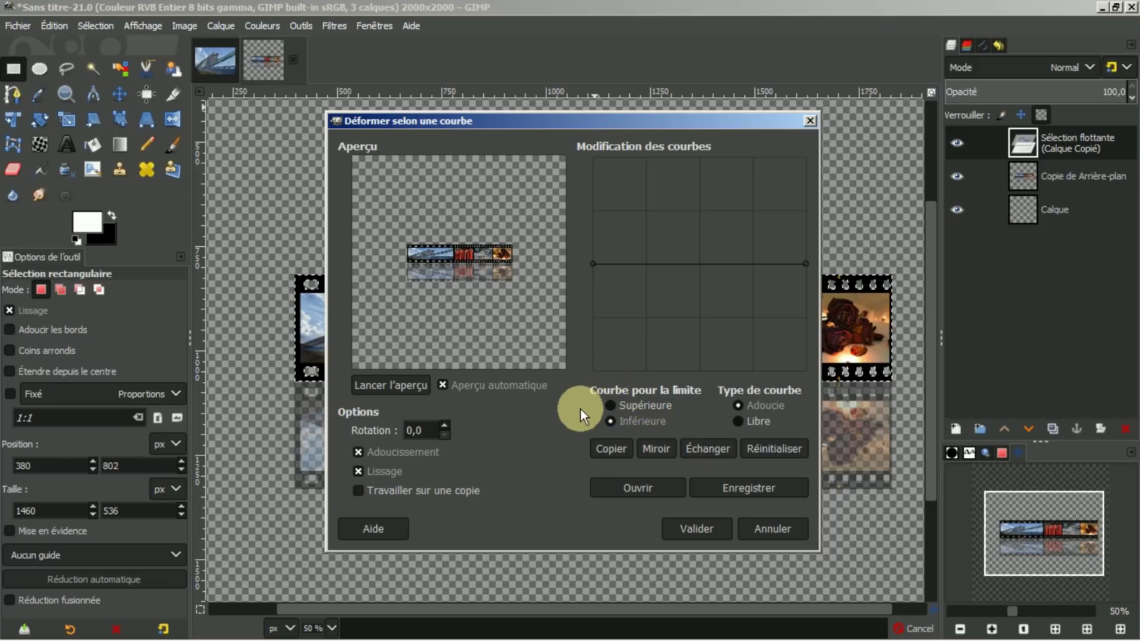
pyautogui.click(617, 405)
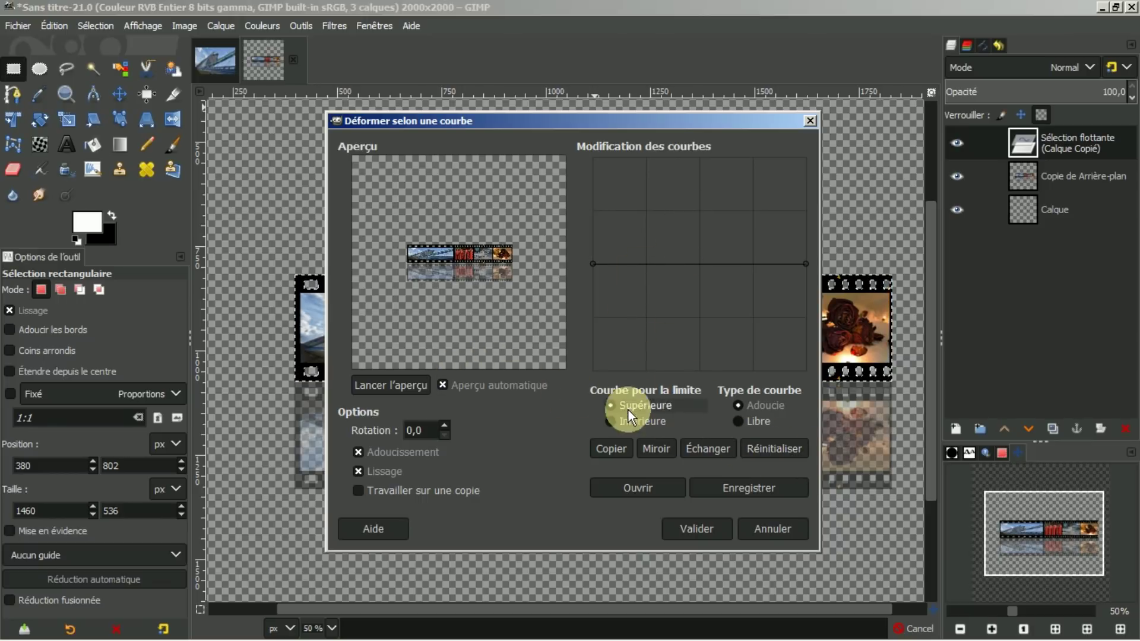
pyautogui.click(614, 419)
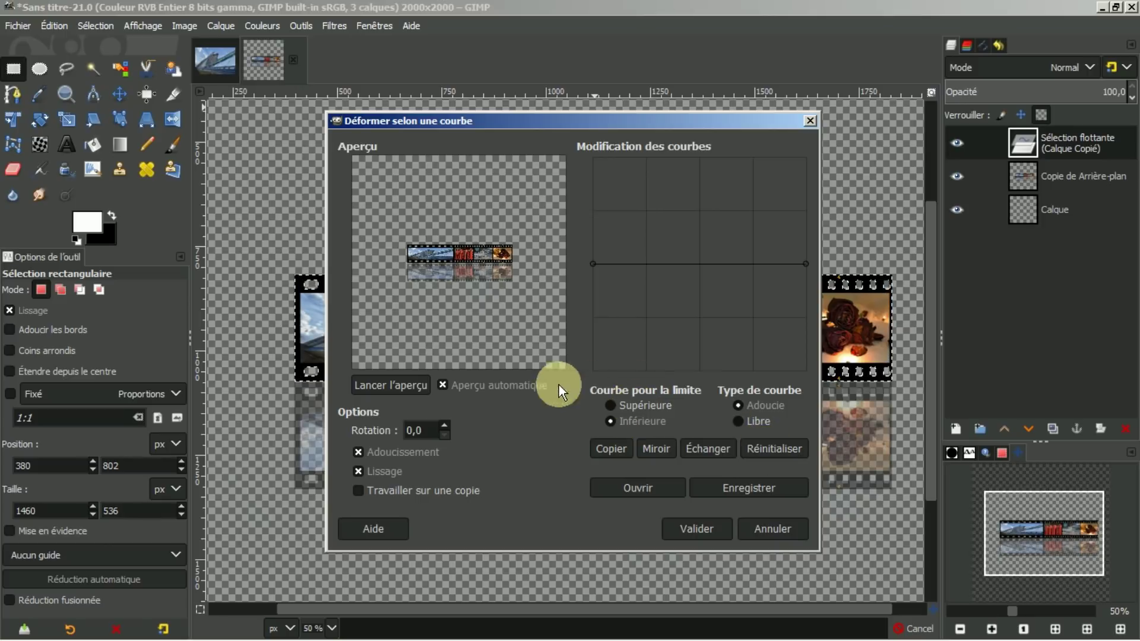
pyautogui.click(443, 381)
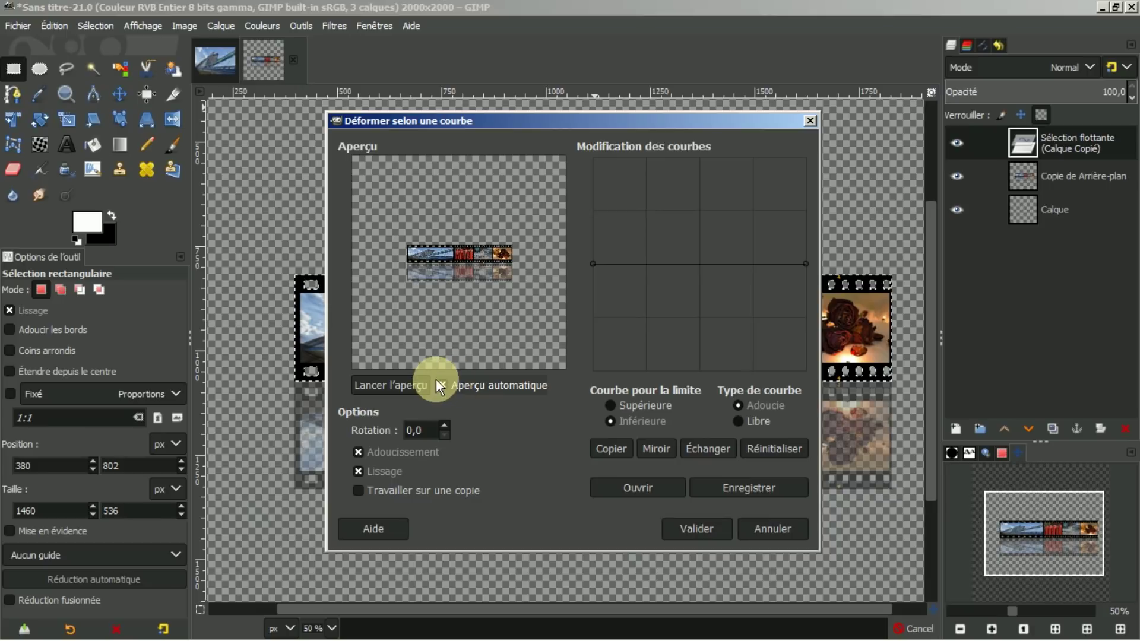
pyautogui.click(639, 405)
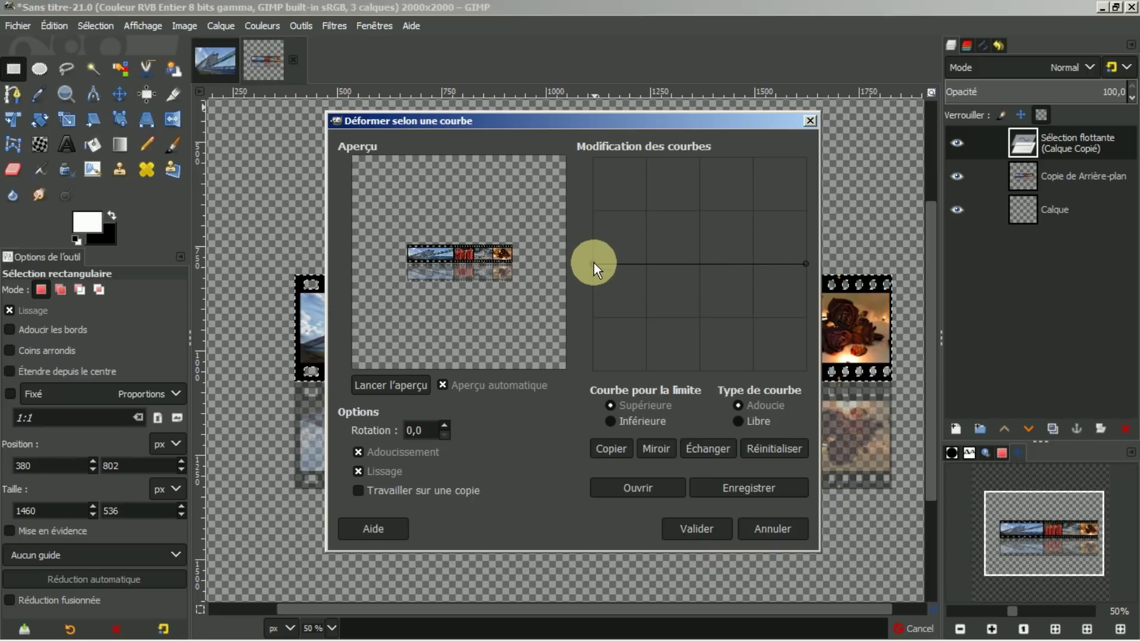
# Shape the Curve Bend Upper curve into a descending S-wave, then switch to the Lower curve.
pyautogui.moveTo(596, 263); pyautogui.dragTo(594, 212)
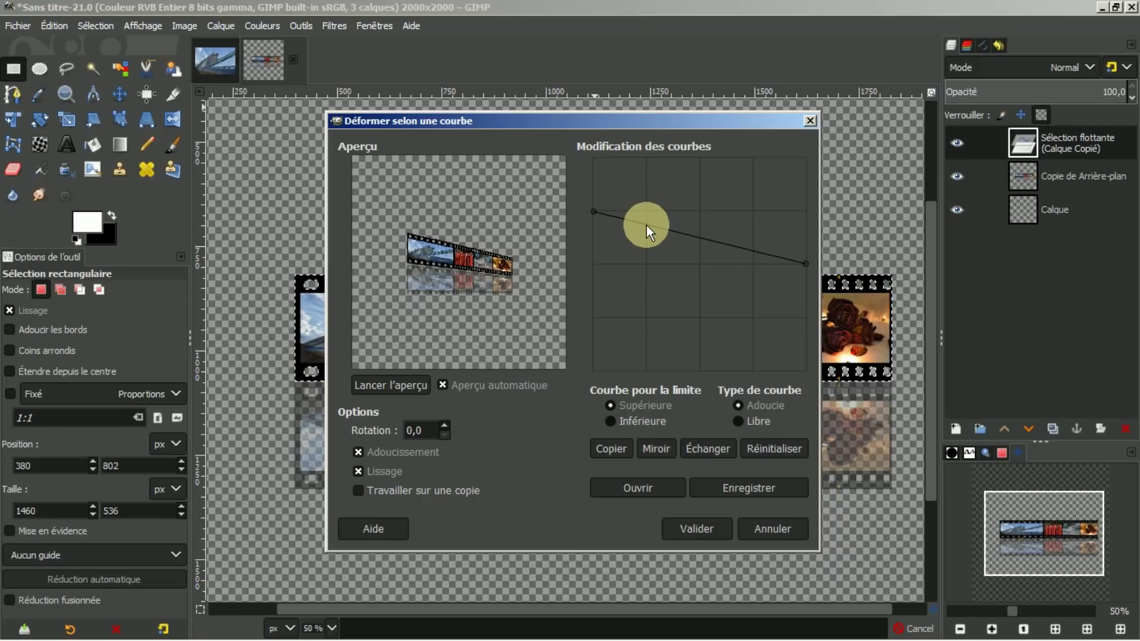
pyautogui.moveTo(647, 225); pyautogui.dragTo(645, 216)
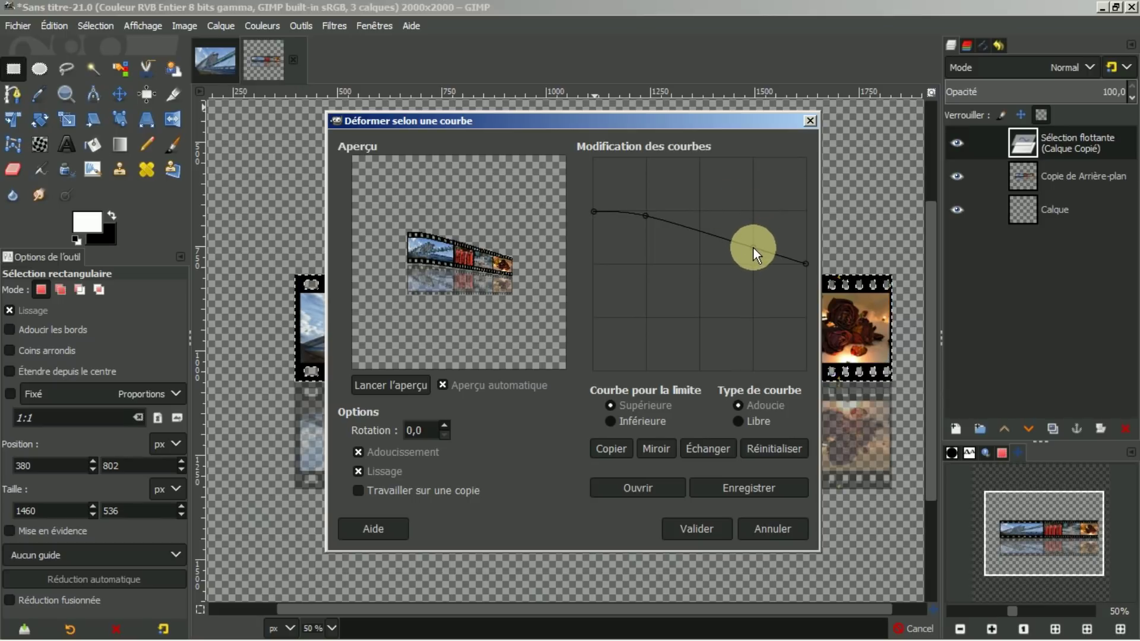
pyautogui.moveTo(752, 246); pyautogui.dragTo(751, 258)
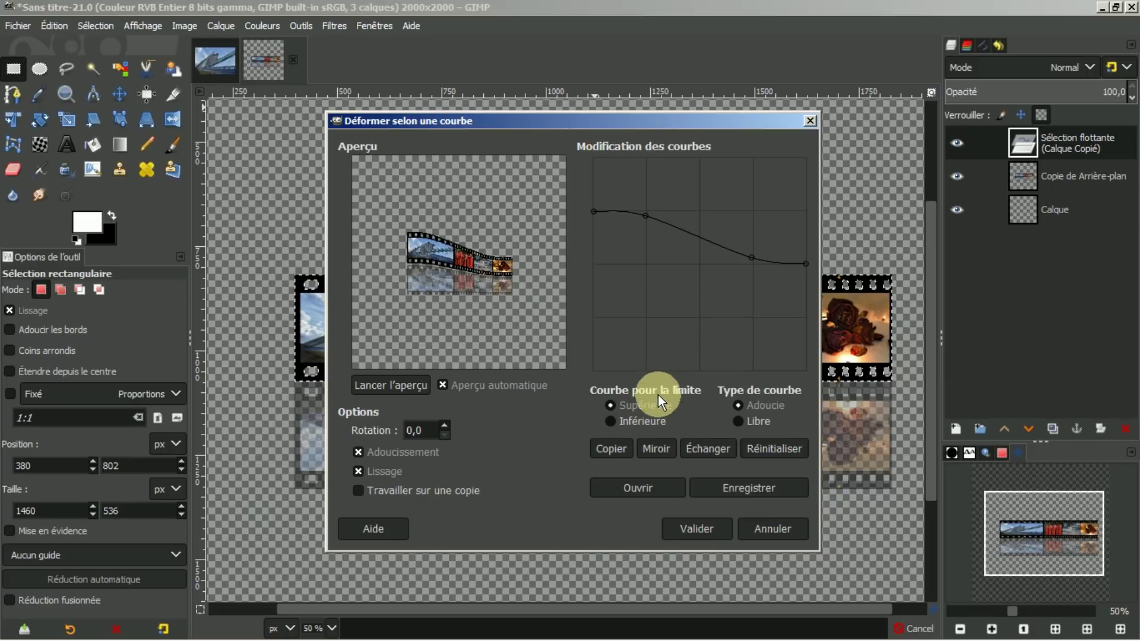
pyautogui.click(611, 422)
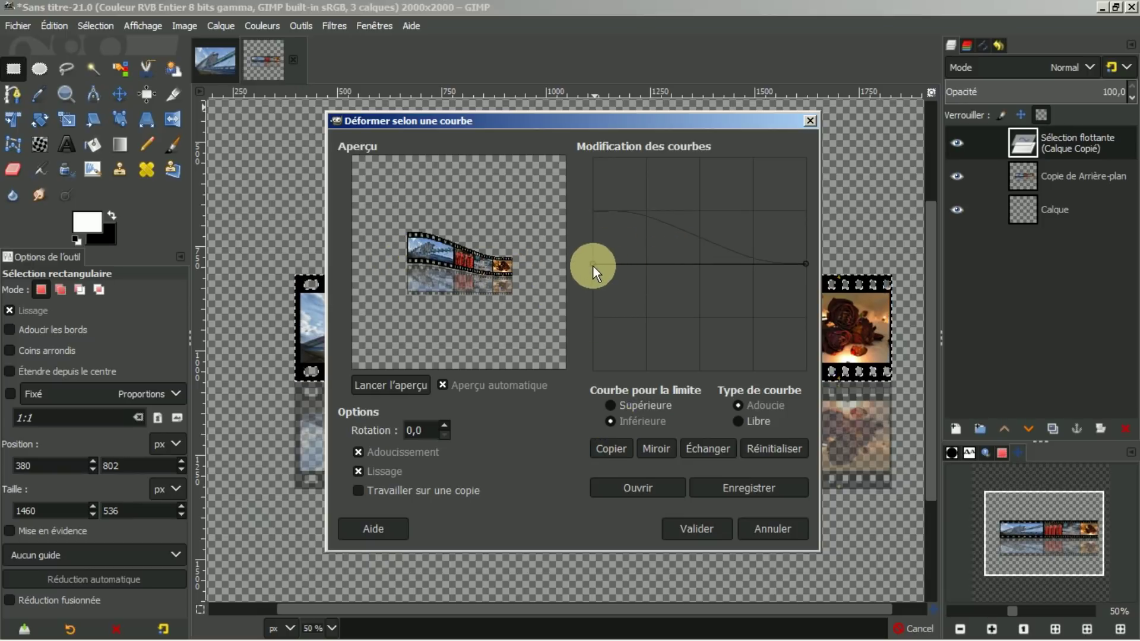
# Drop the Lower curve's left end to the bottom and raise its right side into a rising S-curve.
pyautogui.moveTo(592, 264); pyautogui.dragTo(590, 377)
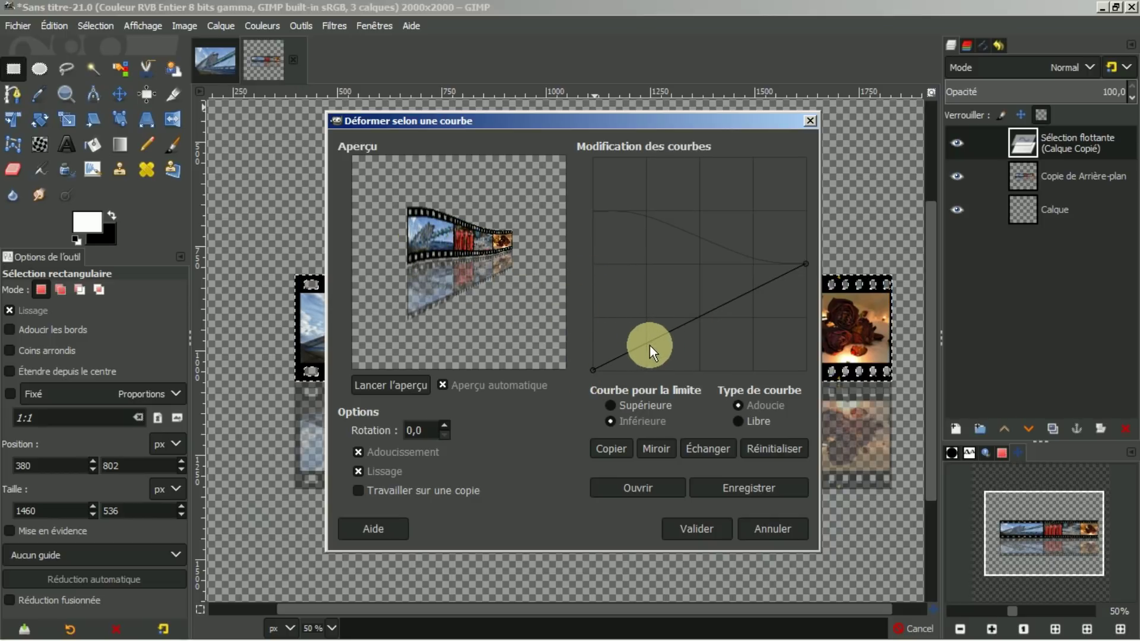
pyautogui.moveTo(646, 343); pyautogui.dragTo(654, 358)
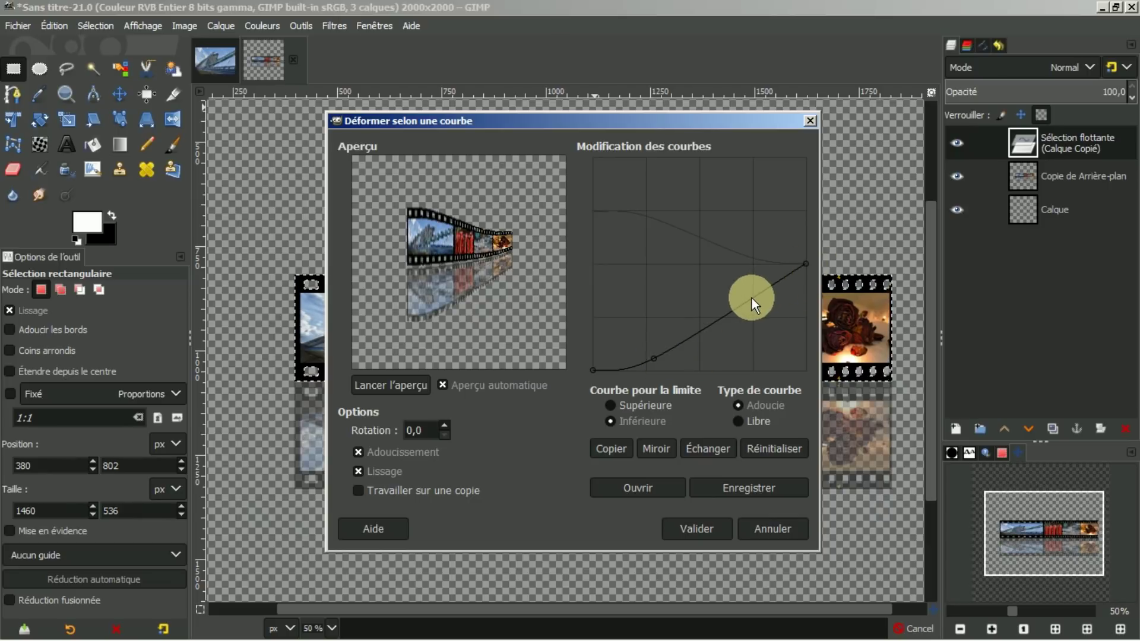
pyautogui.moveTo(753, 295); pyautogui.dragTo(753, 285)
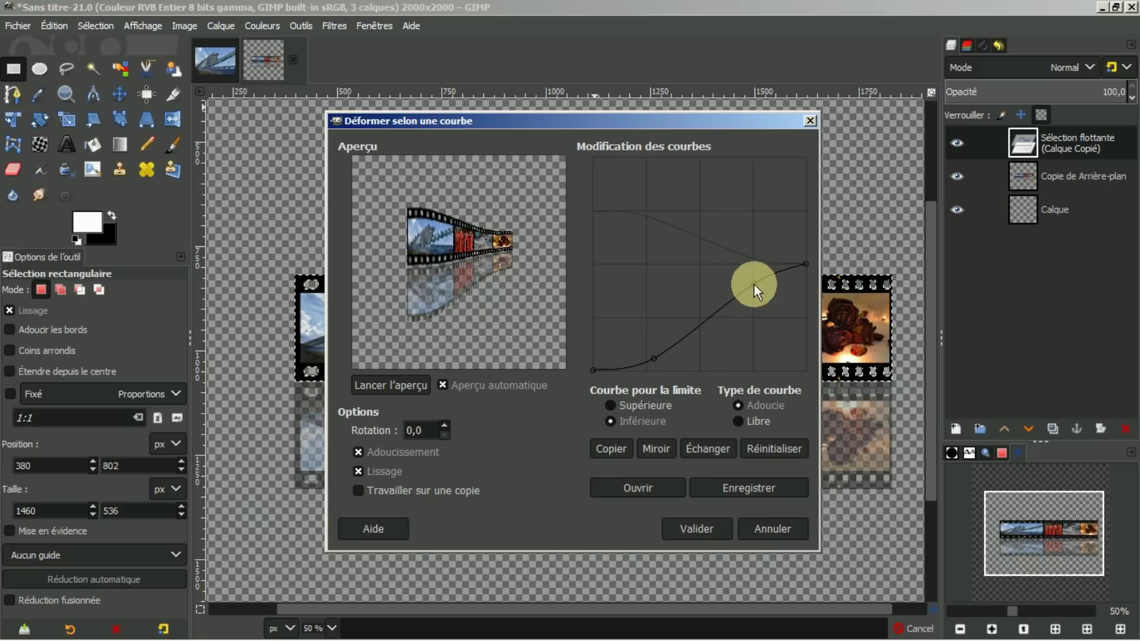
pyautogui.moveTo(754, 285); pyautogui.dragTo(754, 281)
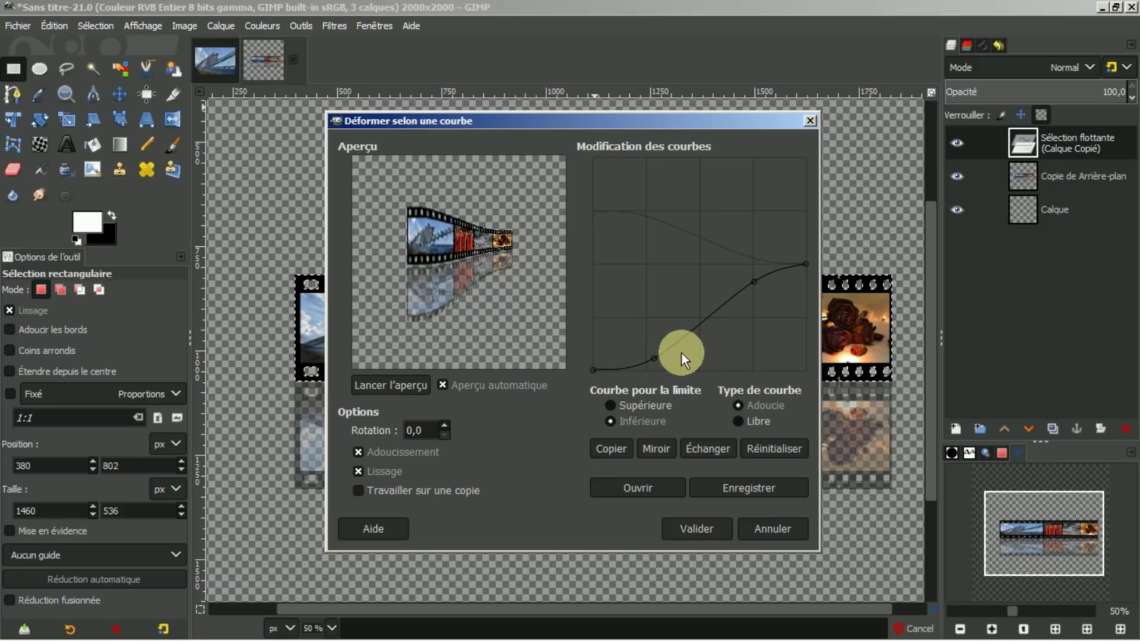
pyautogui.moveTo(654, 359); pyautogui.dragTo(657, 356)
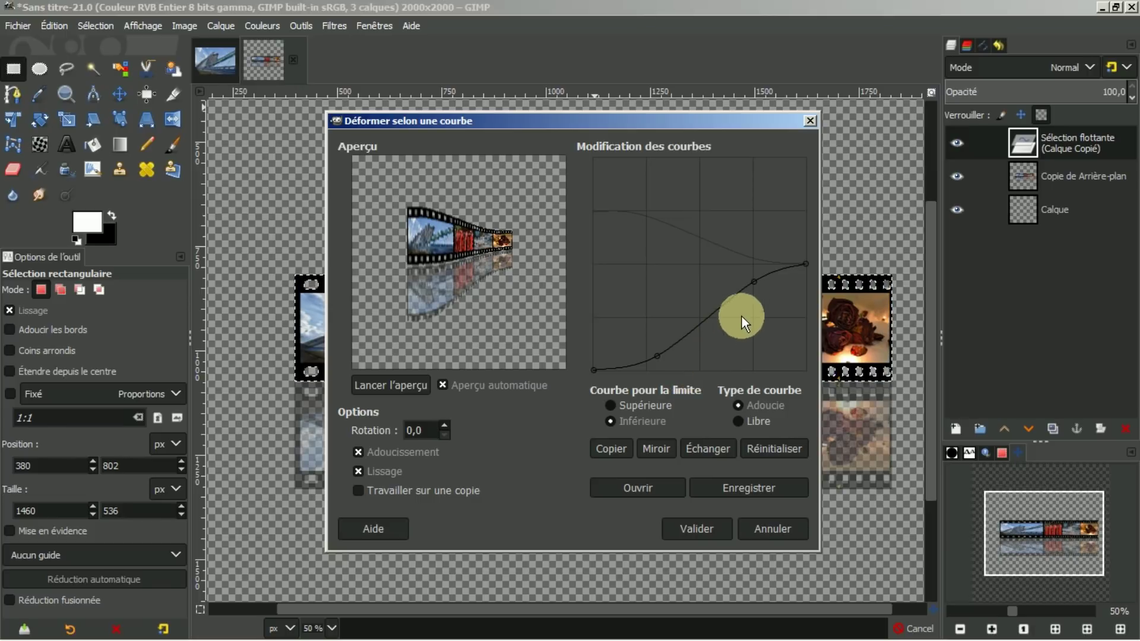
# Apply the Curve Bend and hide Copie de Arrière-plan to check the wavy result.
pyautogui.click(694, 527)
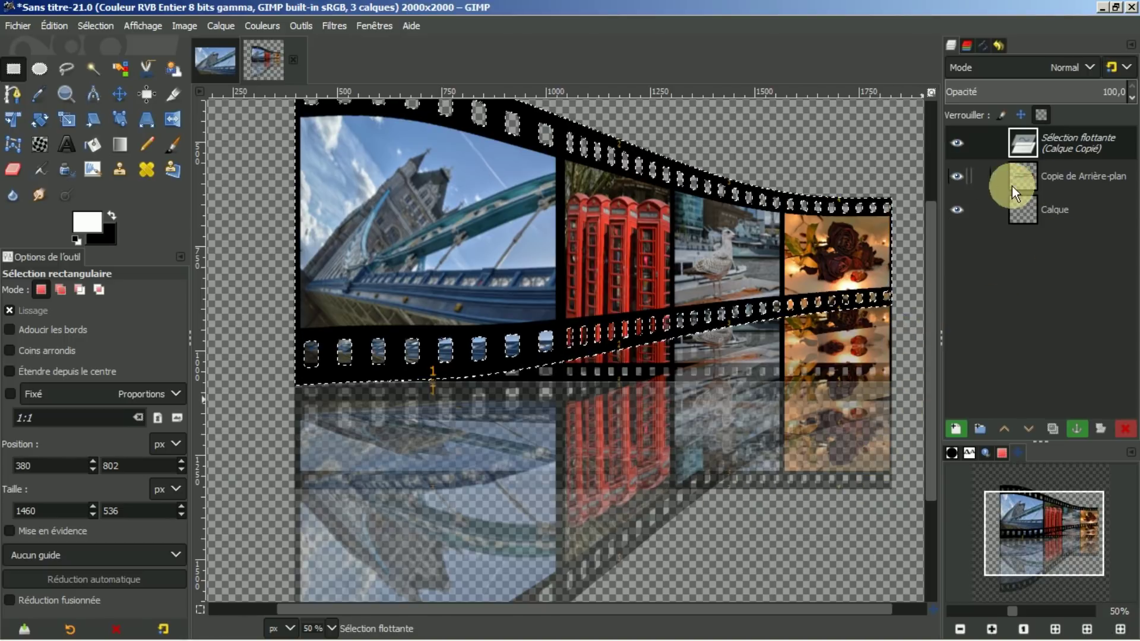
pyautogui.click(958, 177)
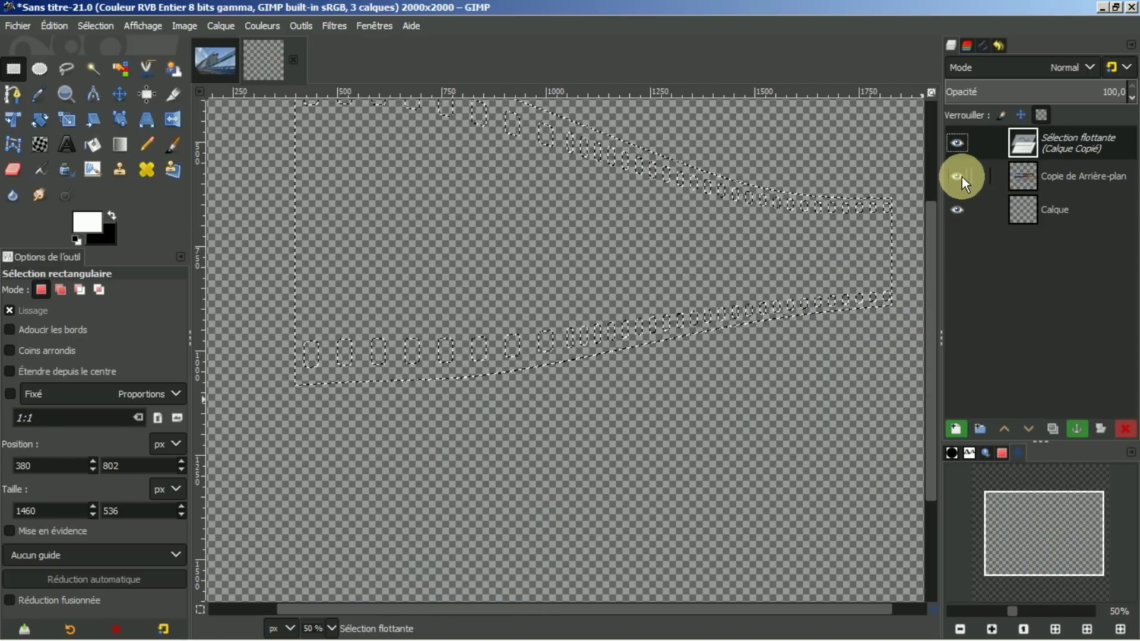
# Turn the floating bent strip into the Calque Copié layer and delete the old Copie de Arrière-plan layer.
pyautogui.click(960, 177)
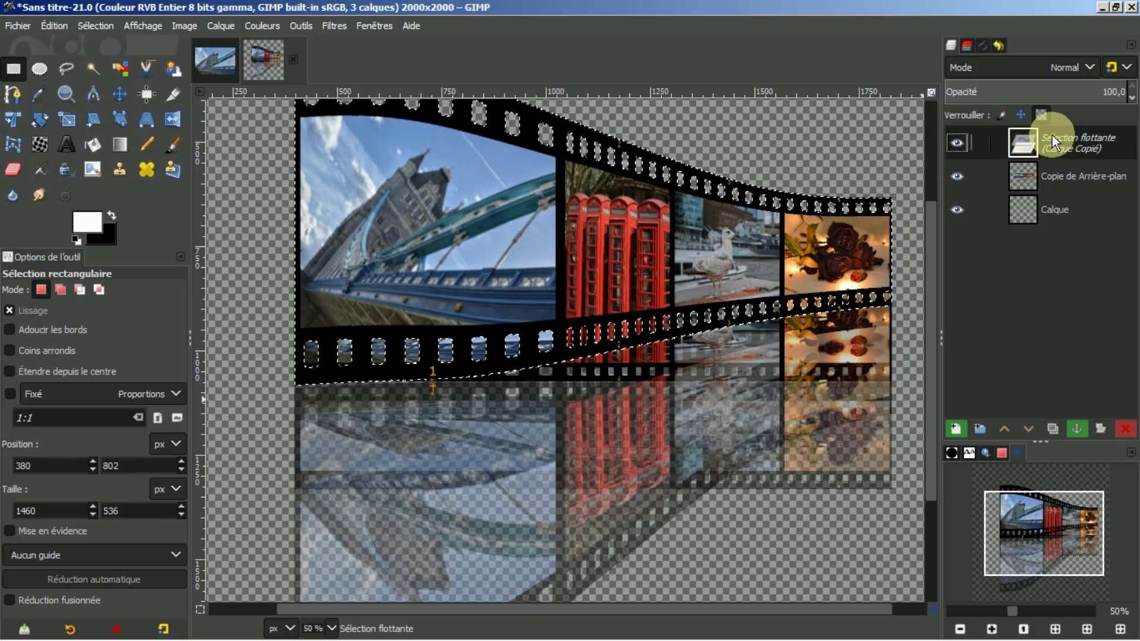
pyautogui.click(952, 426)
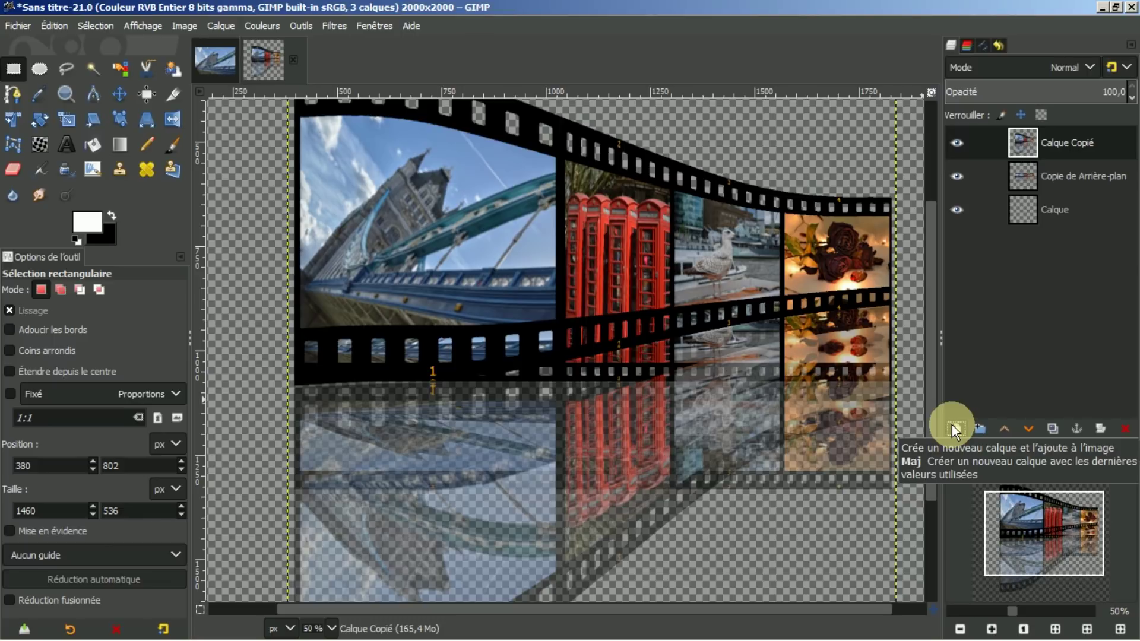
pyautogui.click(956, 174)
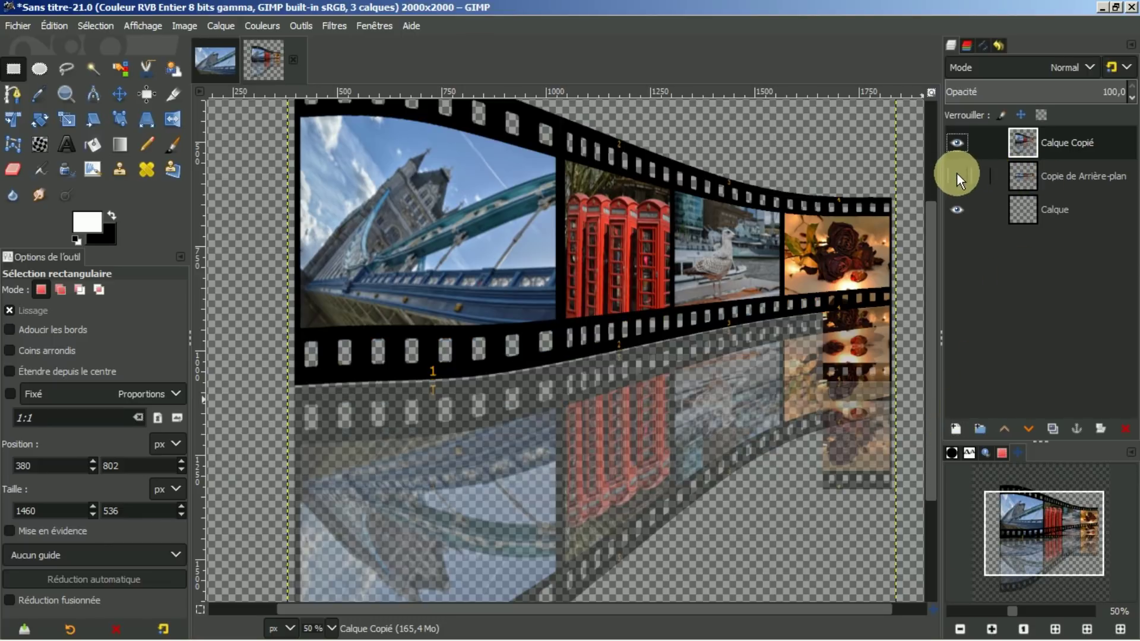
pyautogui.click(956, 172)
pyautogui.click(956, 173)
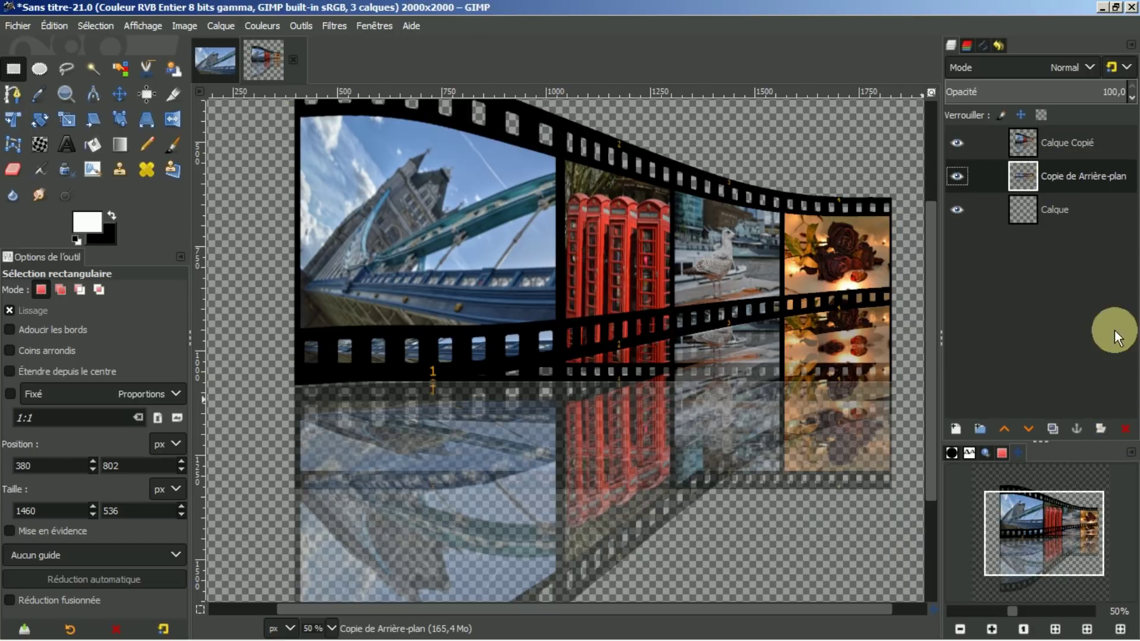
pyautogui.click(1124, 428)
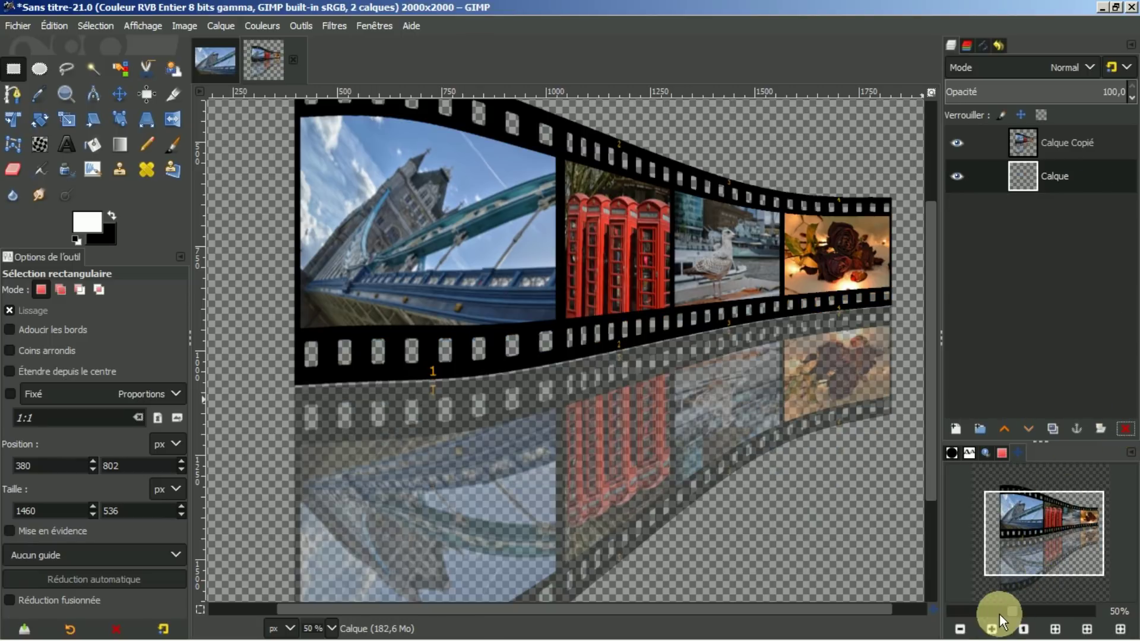
pyautogui.click(961, 629)
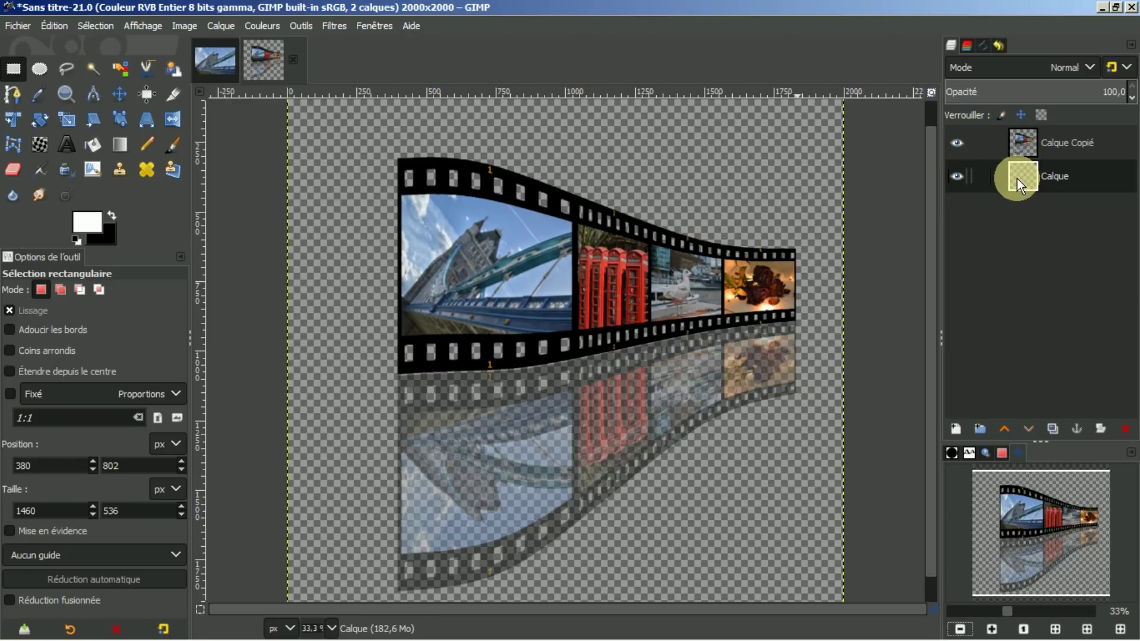
# Fit the whole 2000×2000 image in the window from the Navigation panel.
pyautogui.click(1052, 631)
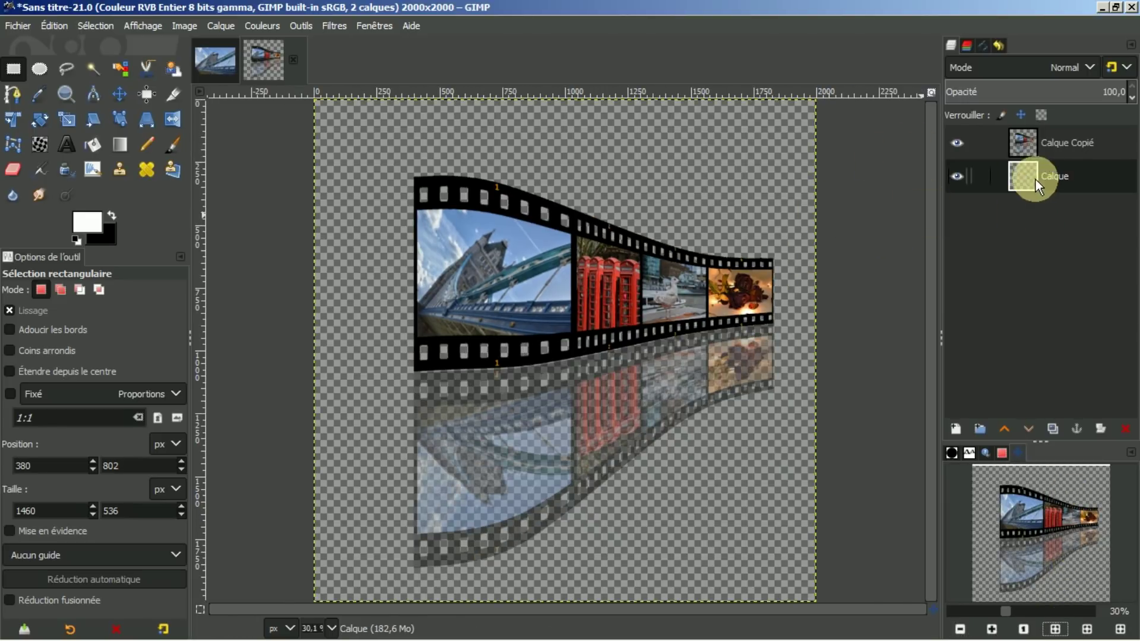
# Set the foreground colour to light grey dbdbdb.
pyautogui.click(86, 225)
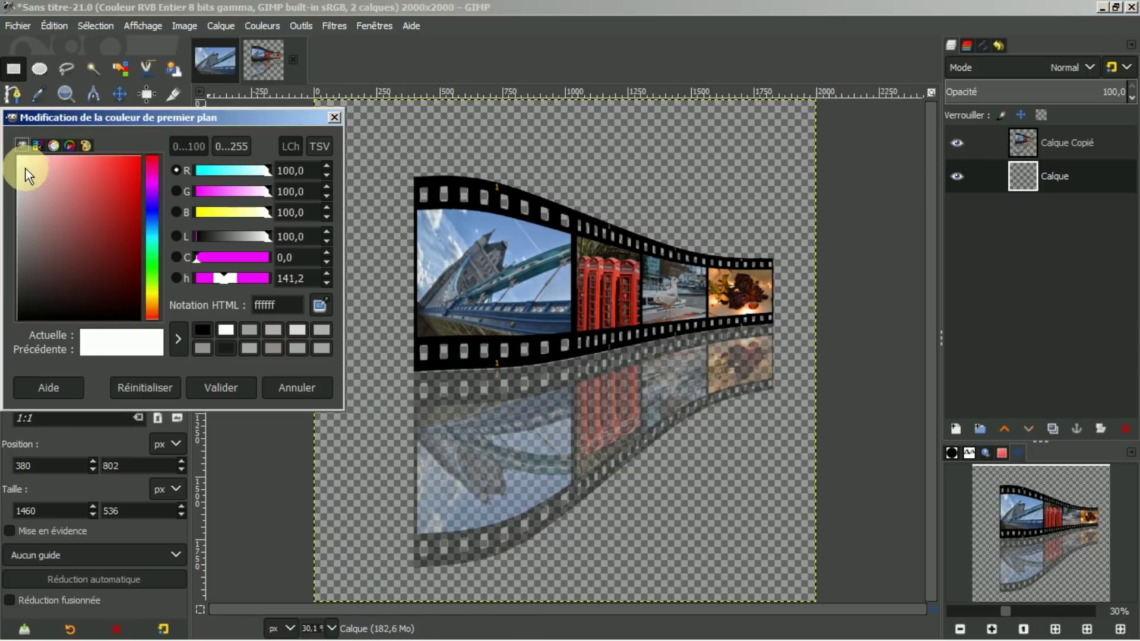
pyautogui.moveTo(27, 168); pyautogui.dragTo(16, 179)
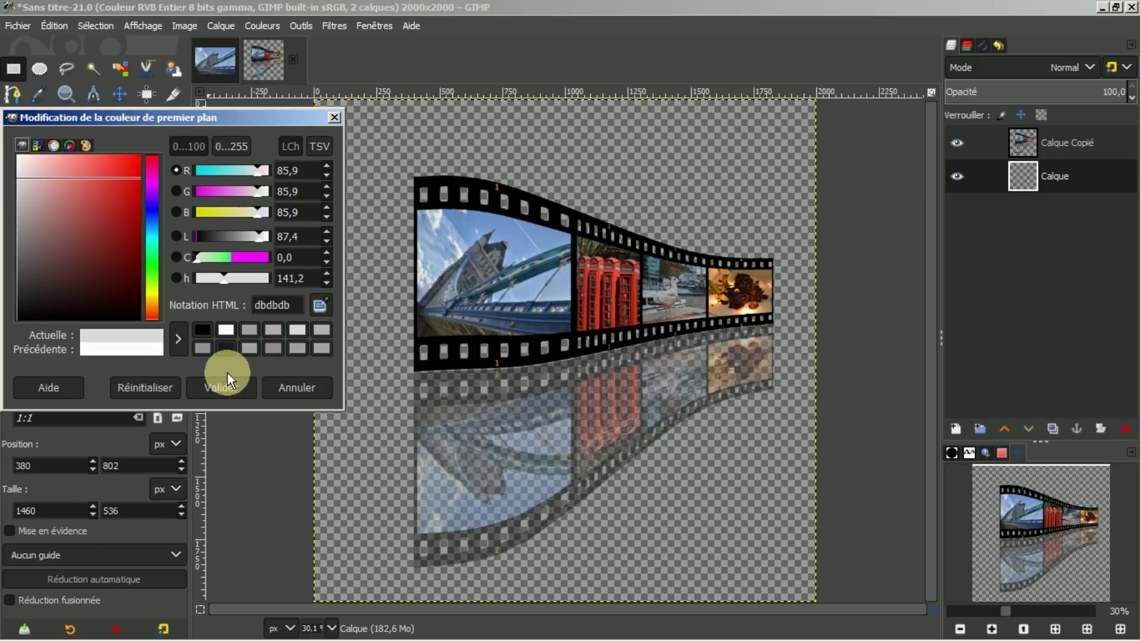
pyautogui.click(211, 386)
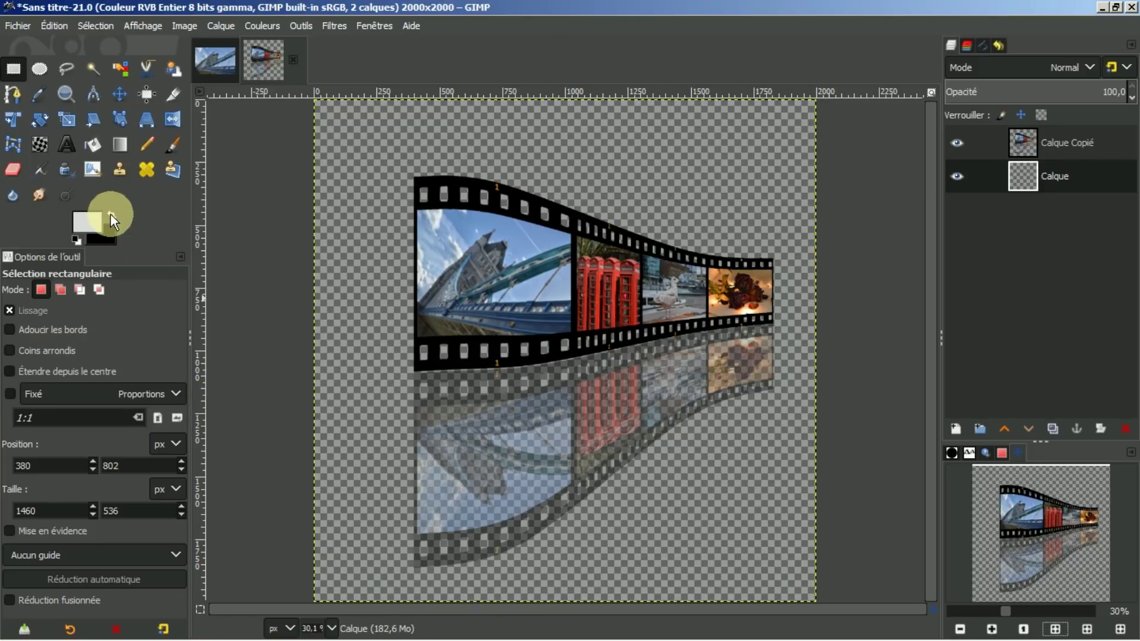
# Fill the Calque layer with a vertical light-grey-to-black gradient, lowering its start point and midpoint stop.
pyautogui.click(118, 144)
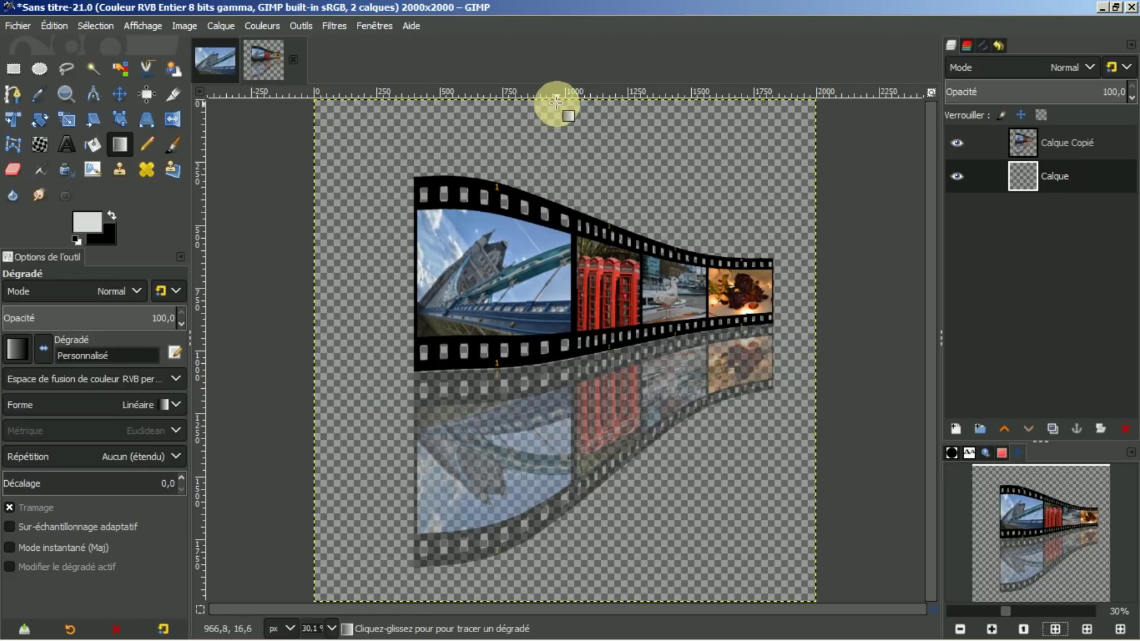
pyautogui.moveTo(555, 102); pyautogui.dragTo(549, 601)
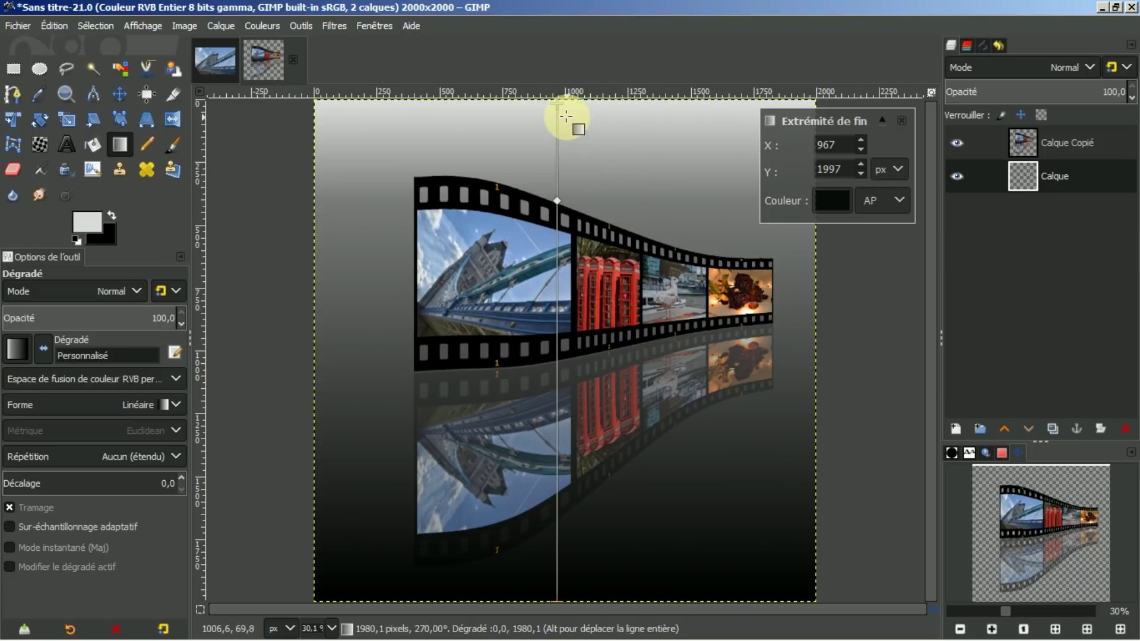
pyautogui.moveTo(564, 107)
pyautogui.mouseDown()
pyautogui.moveTo(553, 159)
pyautogui.moveTo(560, 213)
pyautogui.mouseUp()
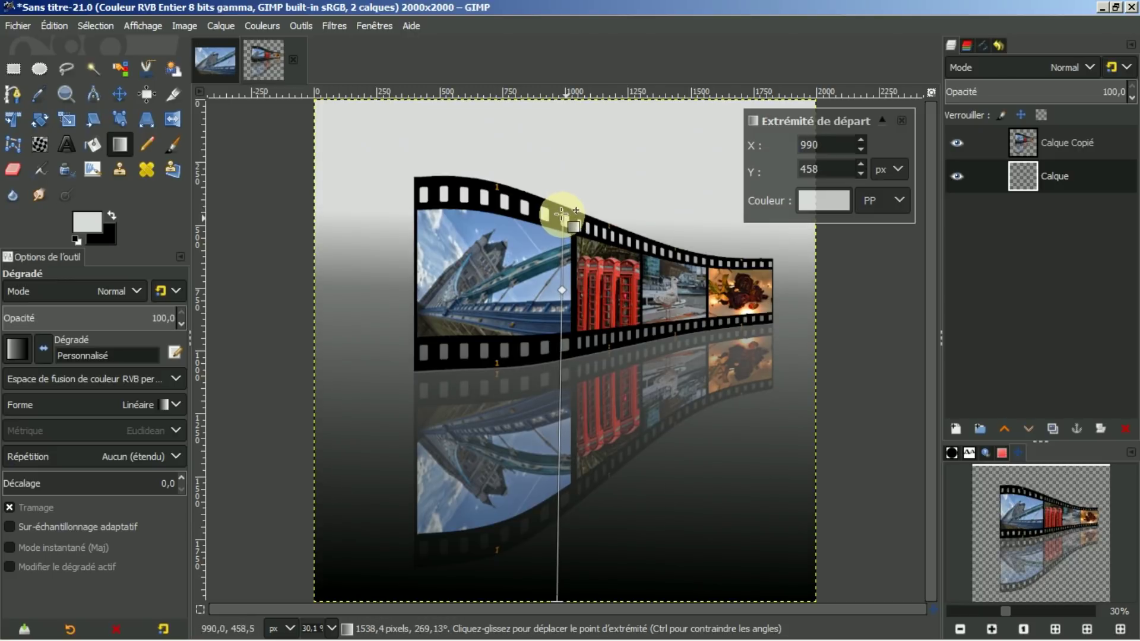
pyautogui.click(560, 279)
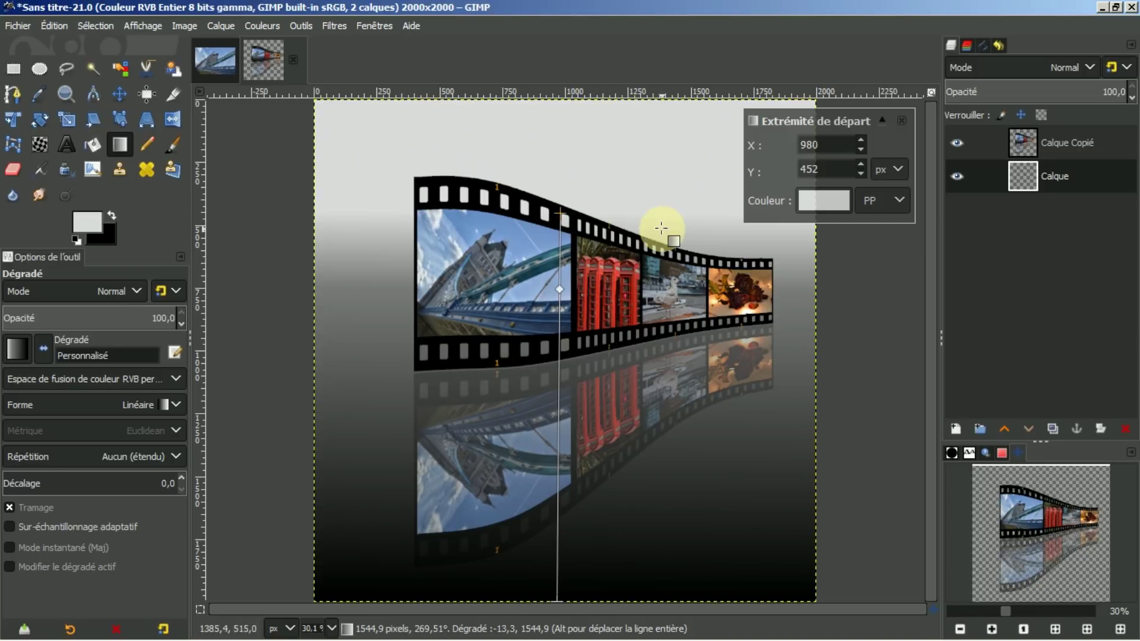
pyautogui.moveTo(560, 289); pyautogui.dragTo(558, 342)
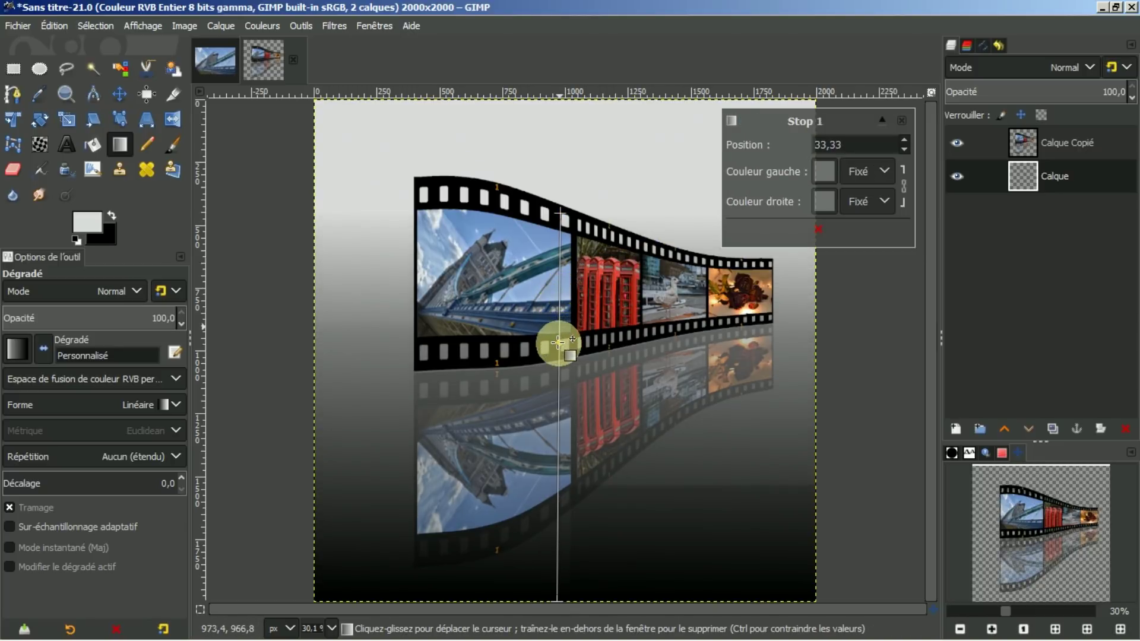
pyautogui.moveTo(558, 341); pyautogui.dragTo(554, 388)
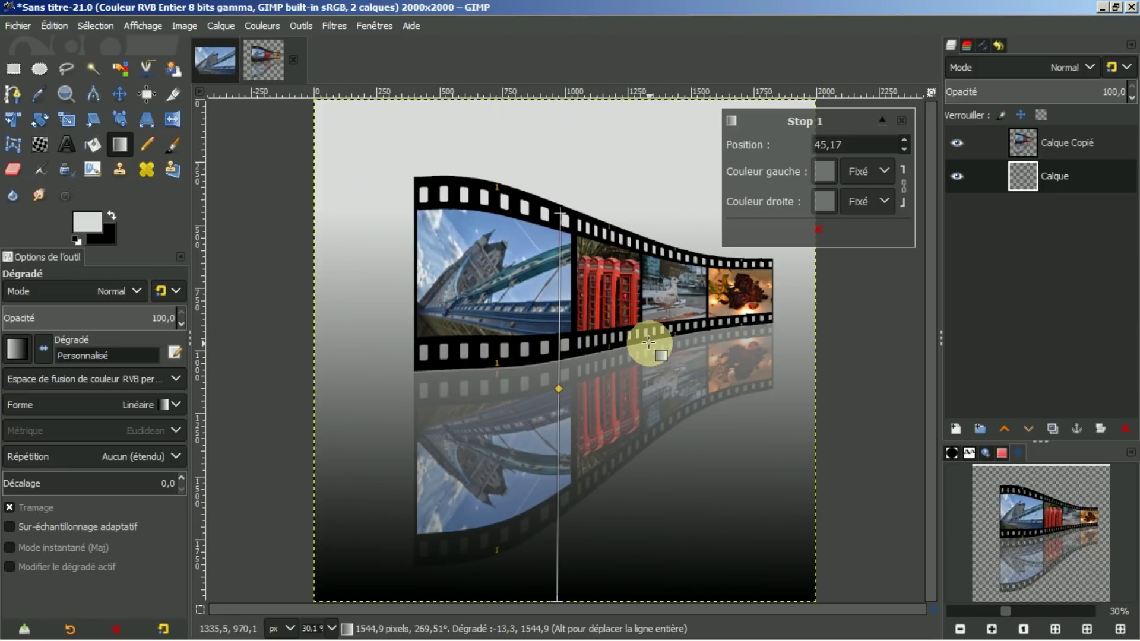
pyautogui.press('Return')
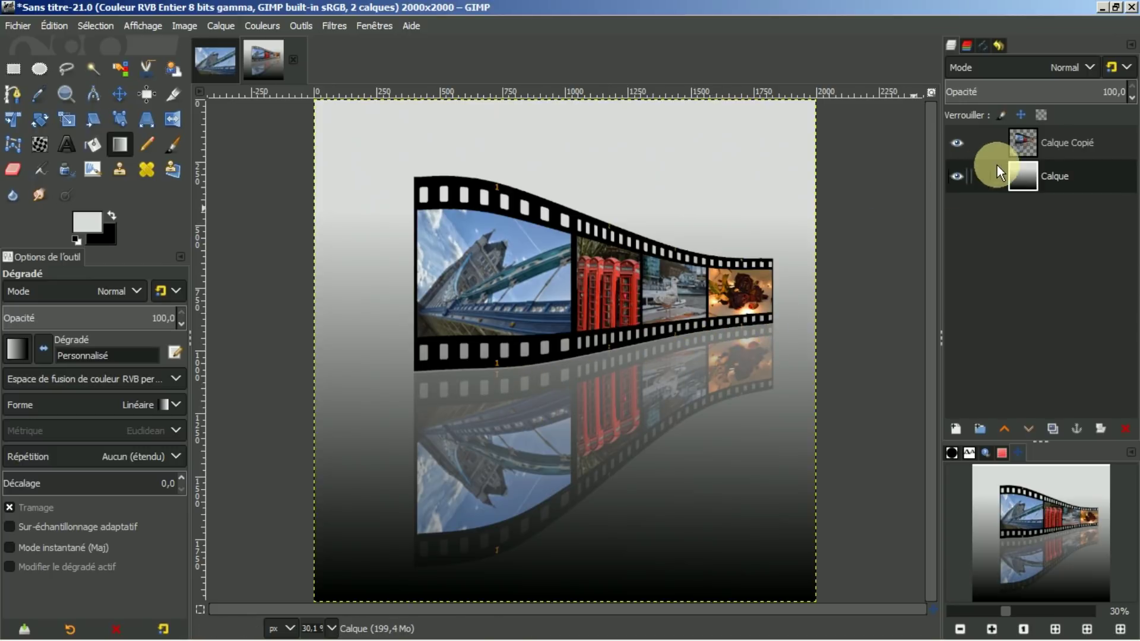
# Resize the Calque Copié layer to the full 2000×2000 image size.
pyautogui.click(957, 141)
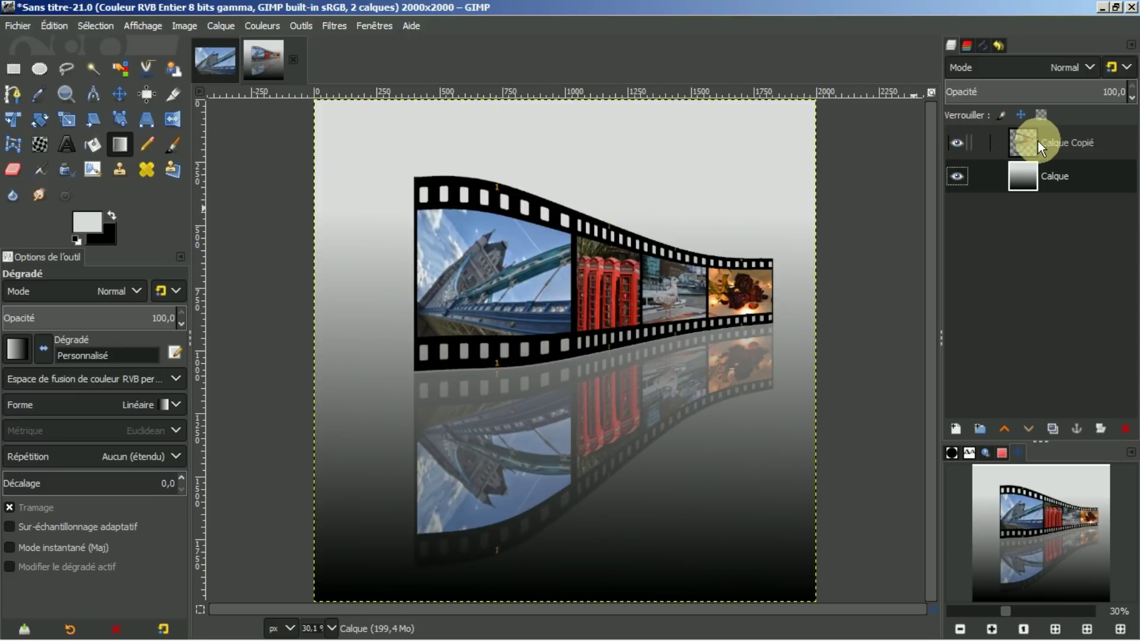
pyautogui.click(1038, 142)
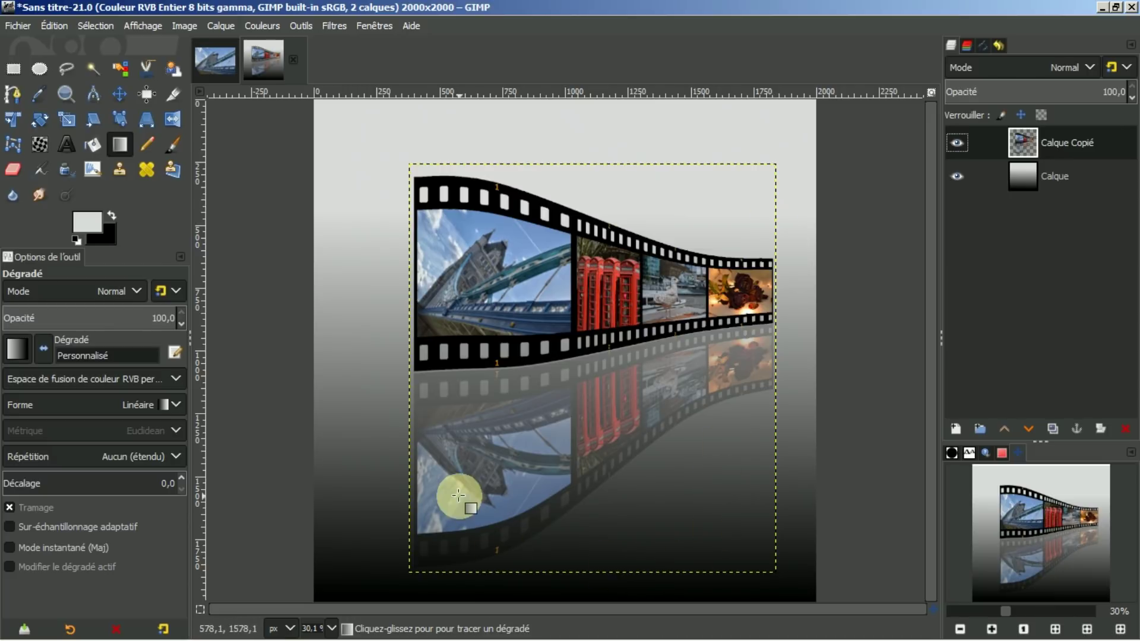
pyautogui.rightClick(1056, 145)
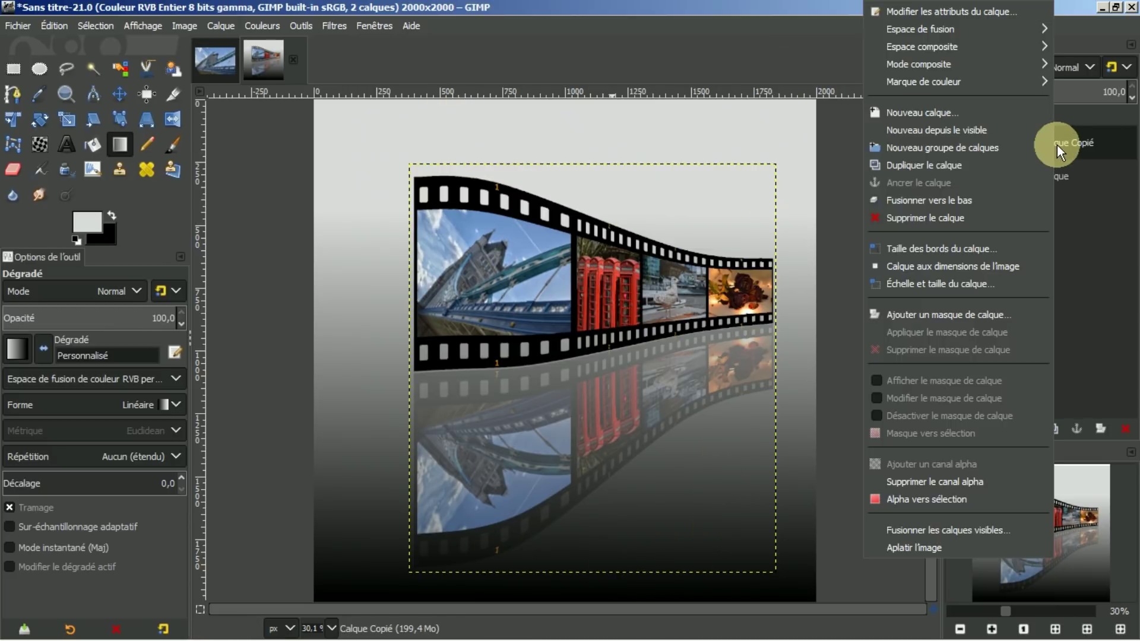
pyautogui.click(903, 269)
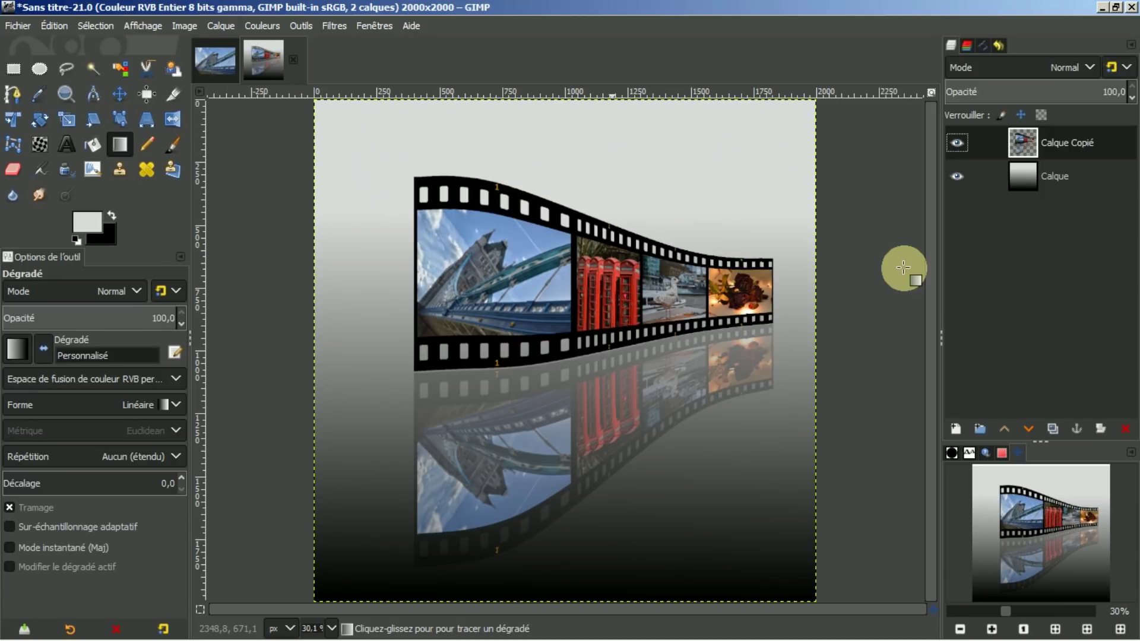
# Open the Add Layer Mask options for Calque Copié.
pyautogui.rightClick(1063, 143)
pyautogui.click(1079, 140)
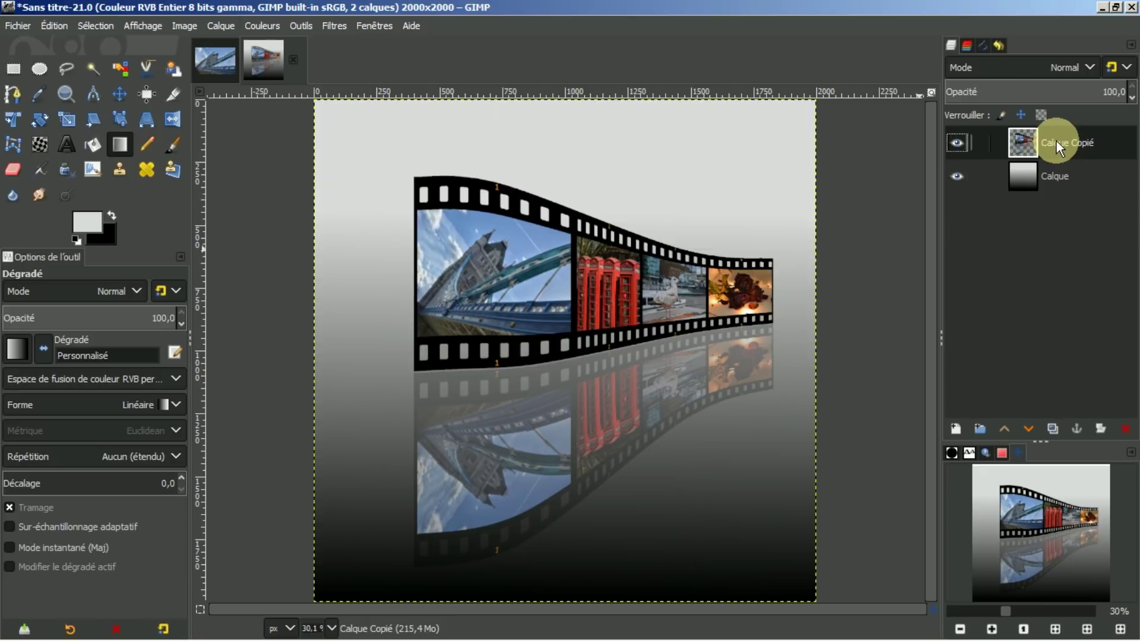
pyautogui.click(1100, 426)
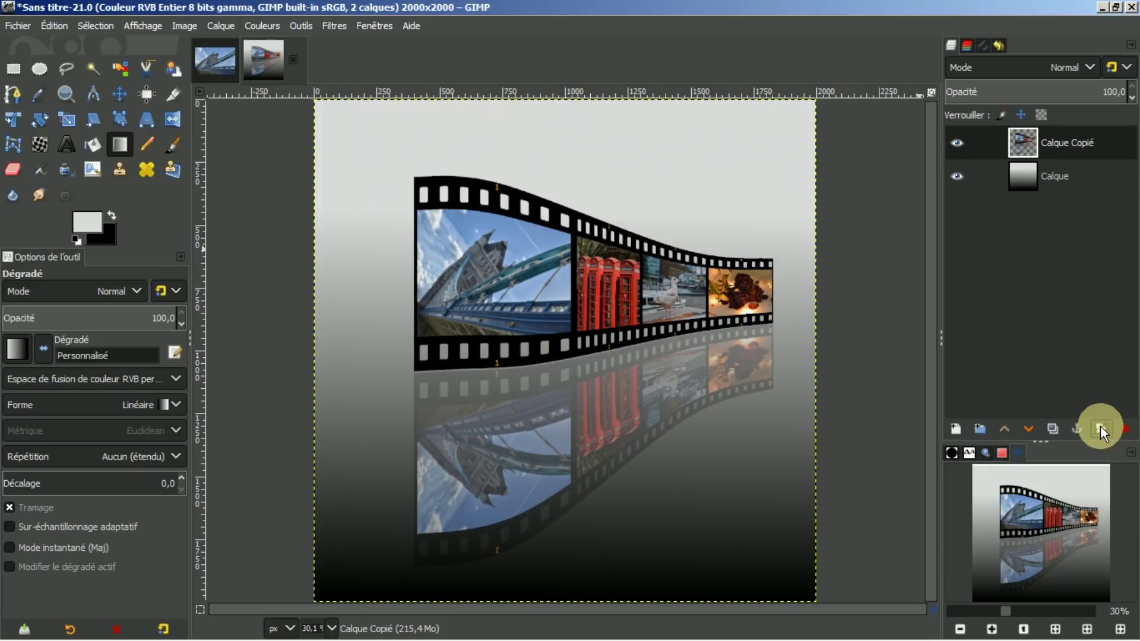
# Add a White (full opacity) mask to Calque Copié and set colours to white over black.
pyautogui.moveTo(1077, 298); pyautogui.dragTo(824, 232)
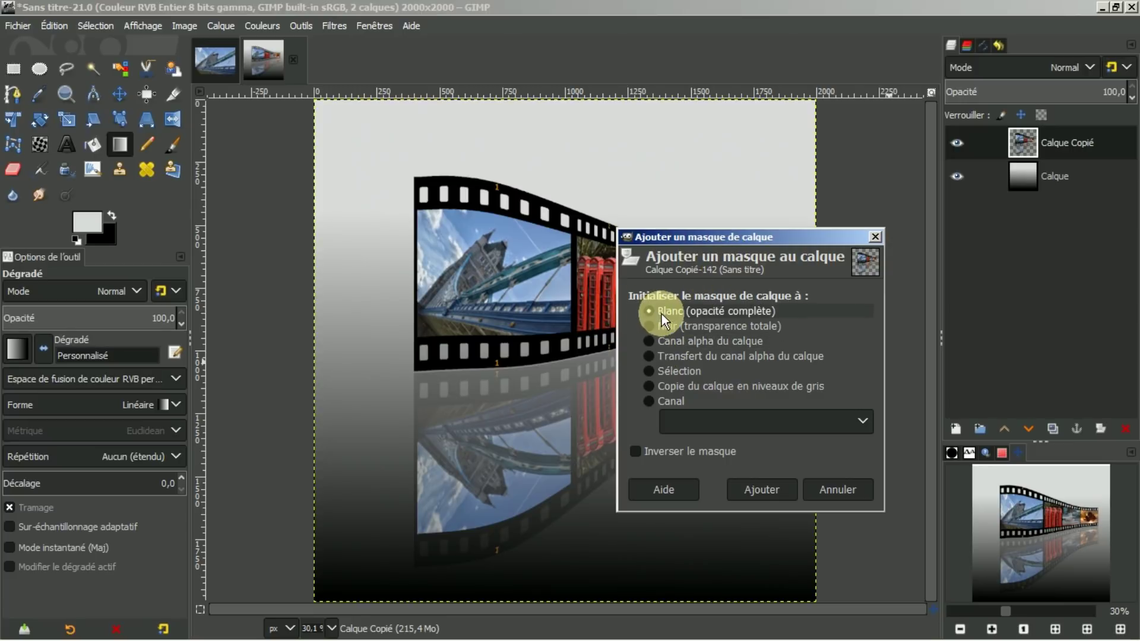
pyautogui.click(746, 491)
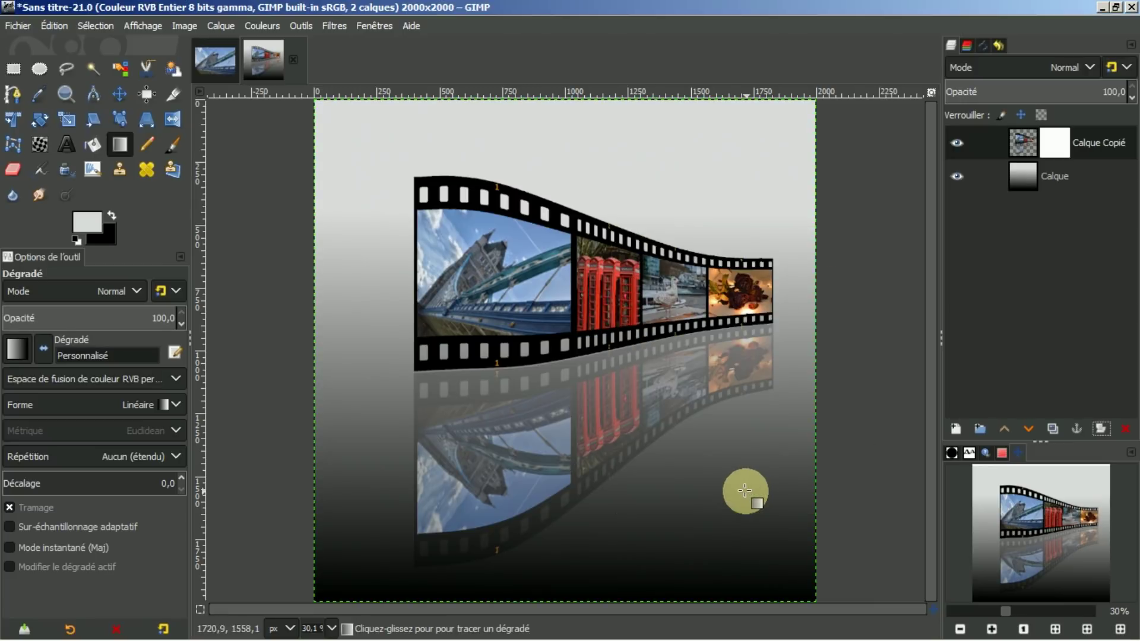
pyautogui.click(1051, 146)
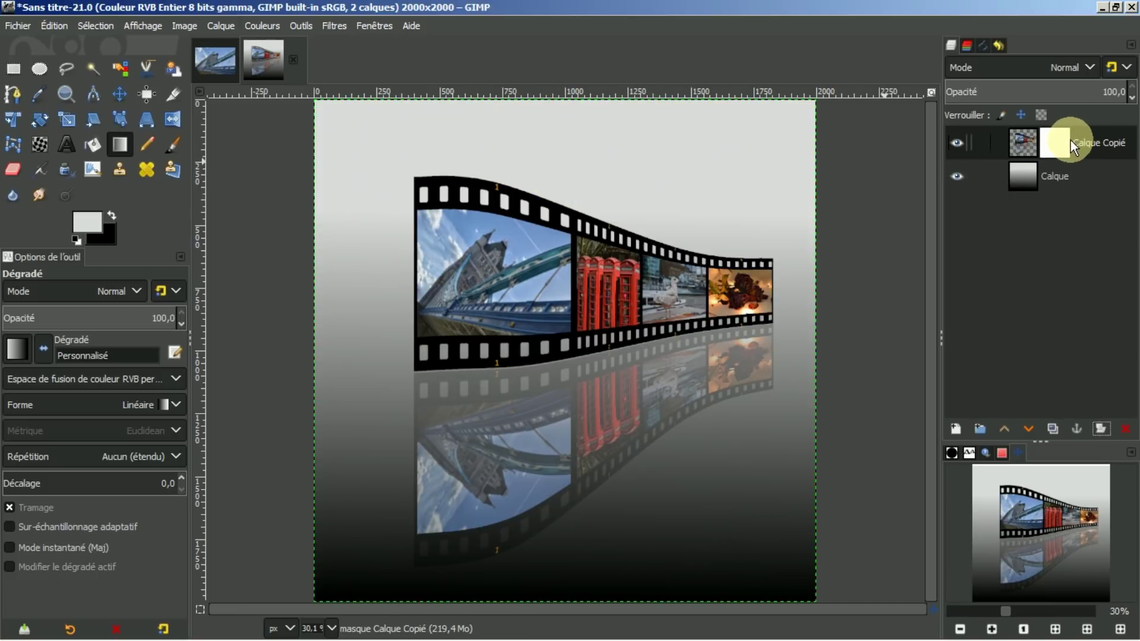
pyautogui.click(76, 240)
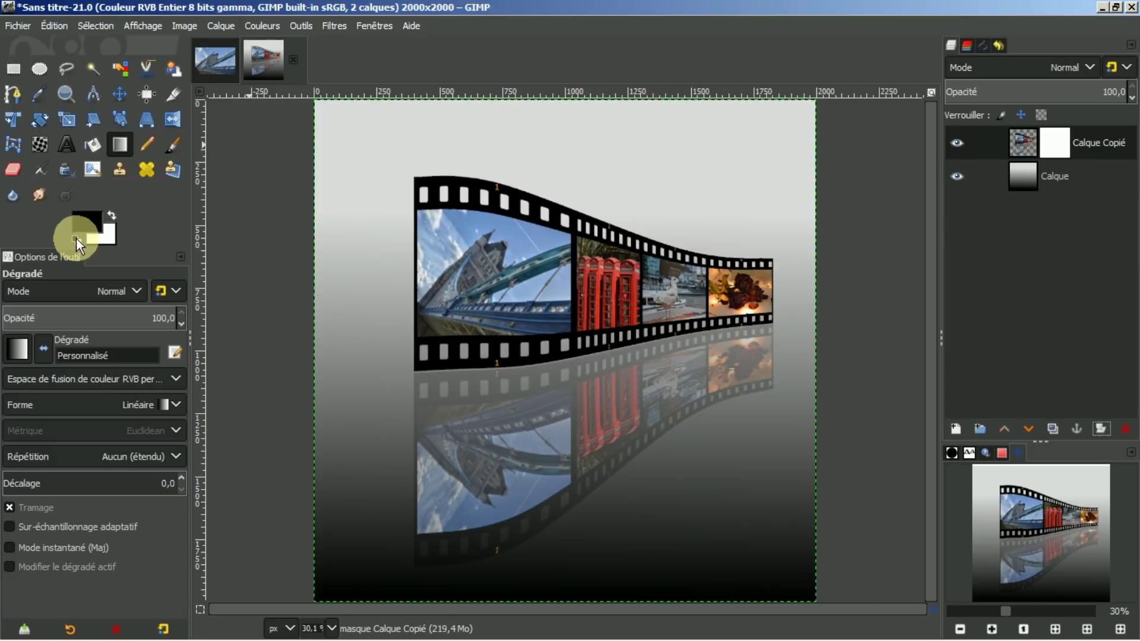
pyautogui.click(113, 215)
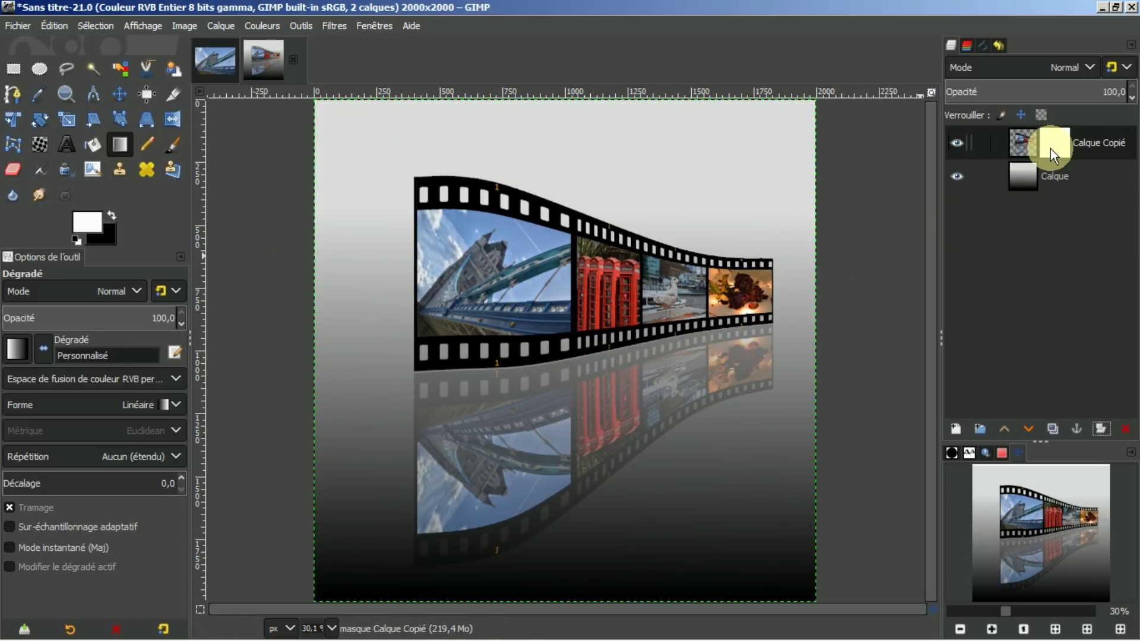
# Draw a white-to-black mask gradient from under the strip to the bottom edge, with midpoint stops.
pyautogui.moveTo(675, 356); pyautogui.dragTo(726, 485)
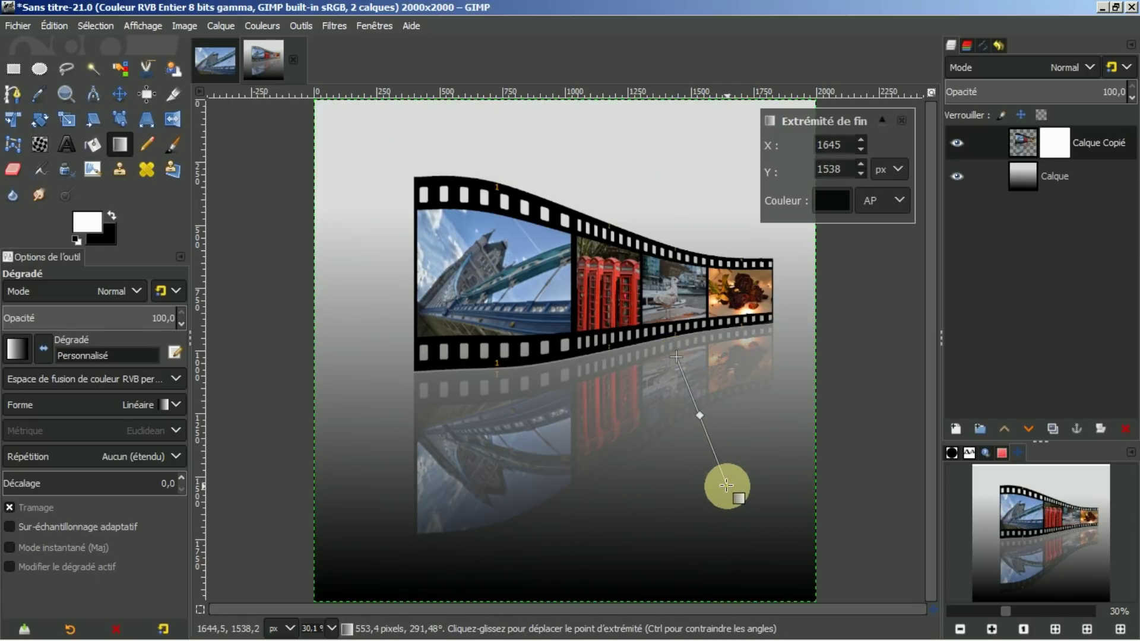
pyautogui.moveTo(726, 485); pyautogui.dragTo(784, 600)
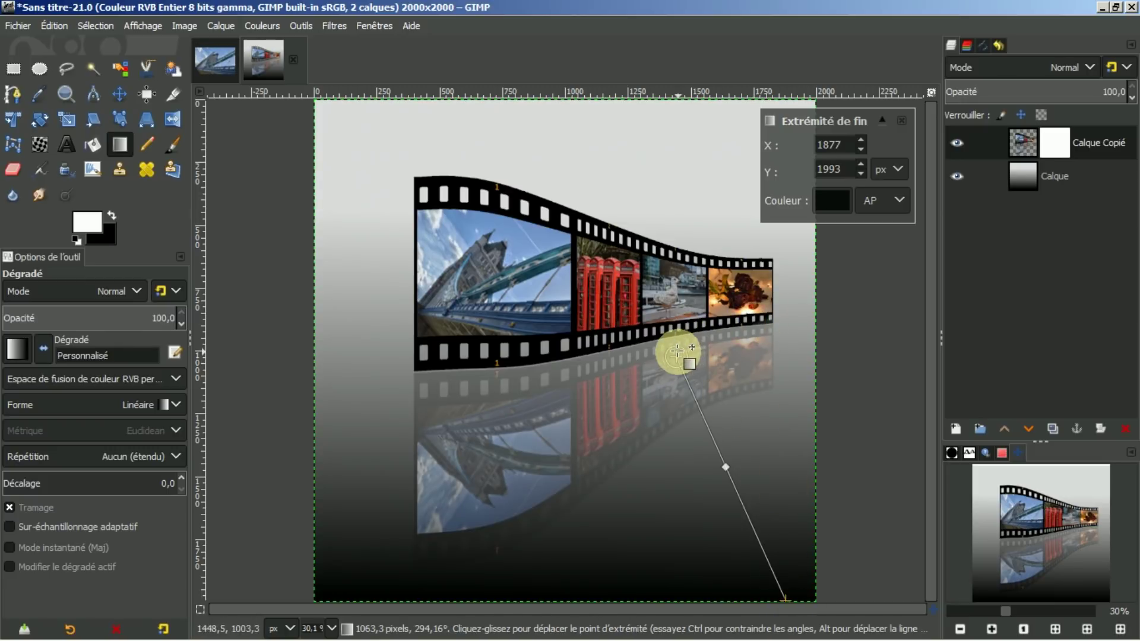
pyautogui.moveTo(676, 356)
pyautogui.mouseDown()
pyautogui.moveTo(683, 317)
pyautogui.moveTo(683, 343)
pyautogui.mouseUp()
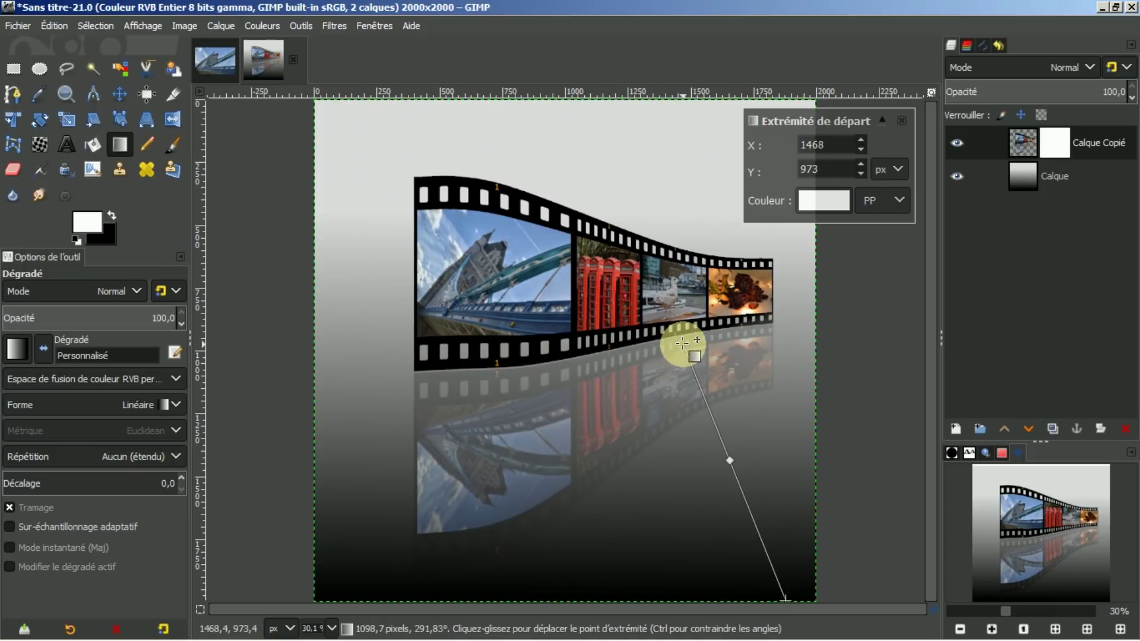
pyautogui.moveTo(682, 343); pyautogui.dragTo(676, 344)
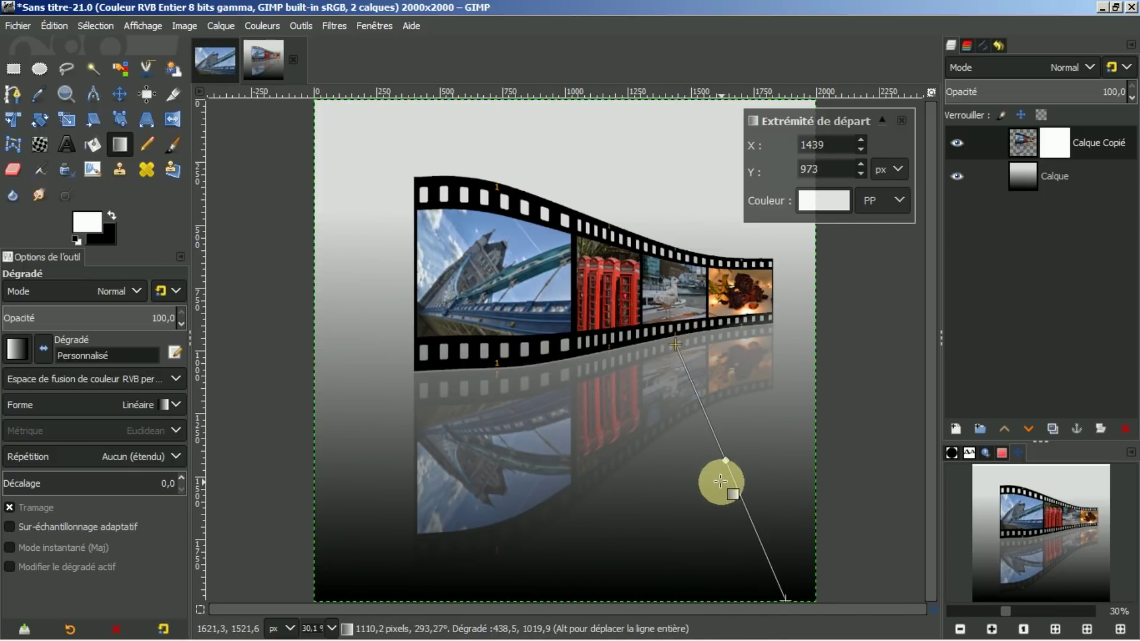
pyautogui.click(722, 450)
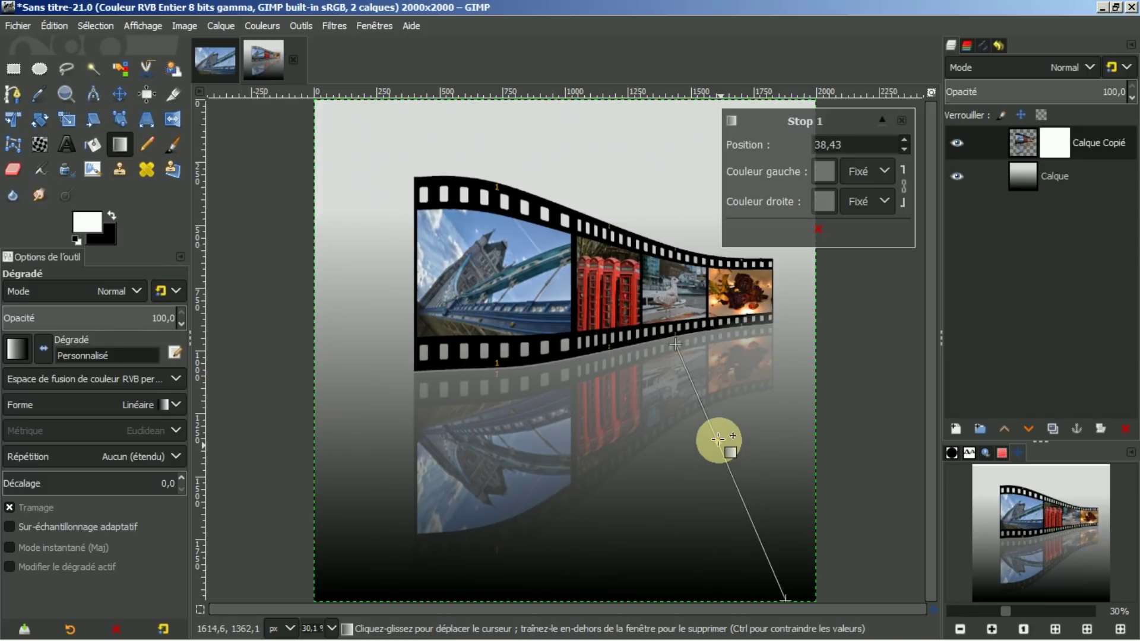
pyautogui.moveTo(718, 439); pyautogui.dragTo(701, 423)
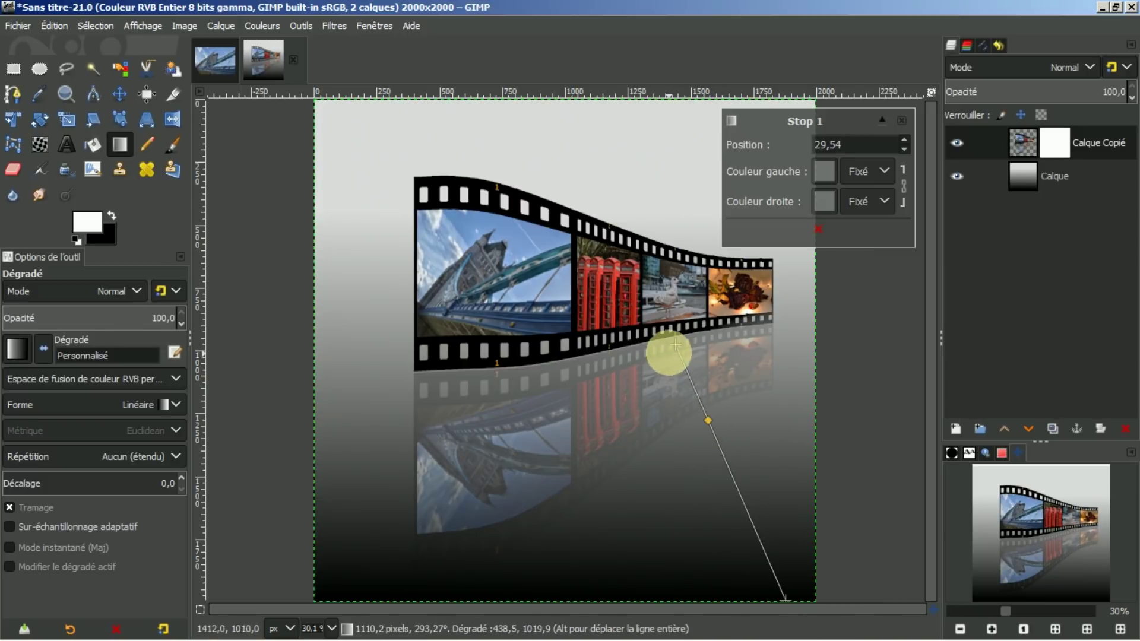
pyautogui.moveTo(676, 345); pyautogui.dragTo(641, 368)
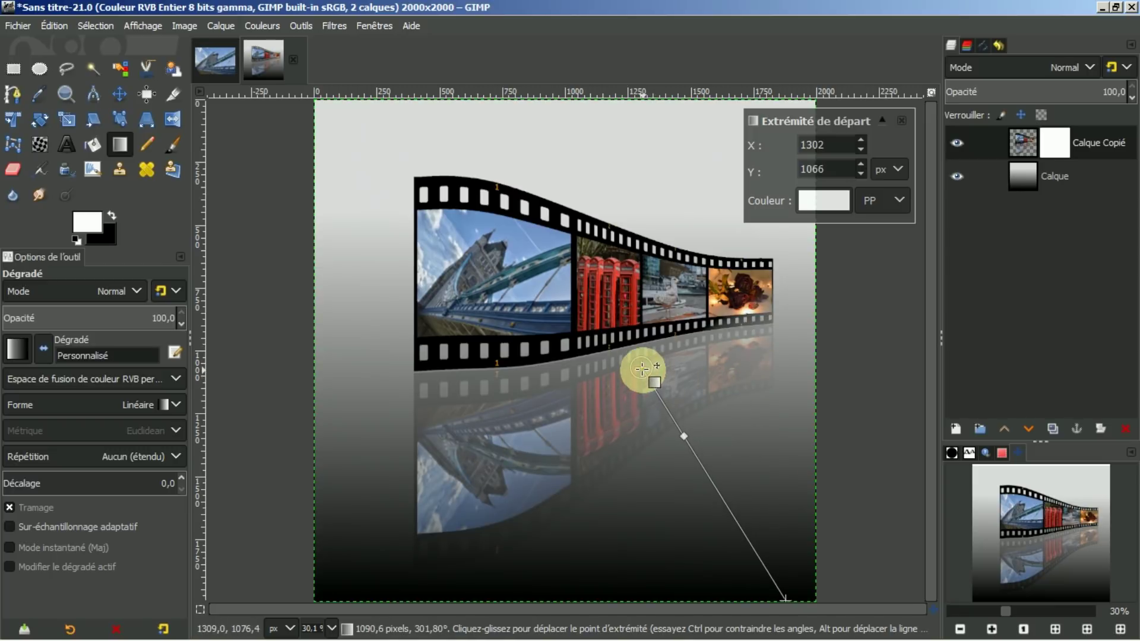
pyautogui.moveTo(641, 368); pyautogui.dragTo(679, 353)
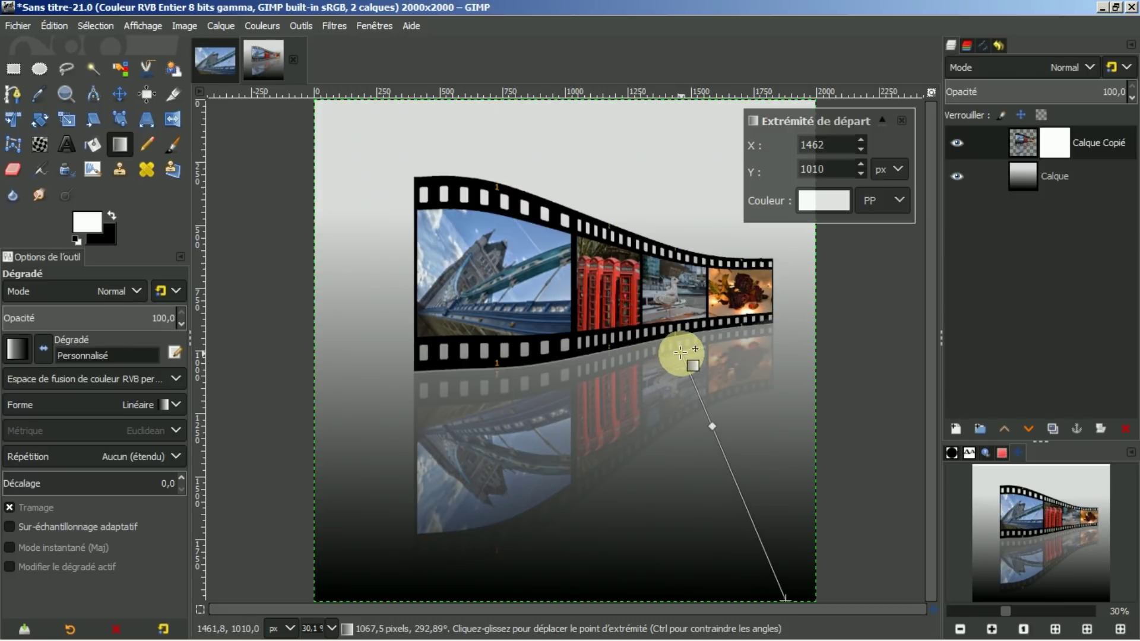
pyautogui.click(710, 426)
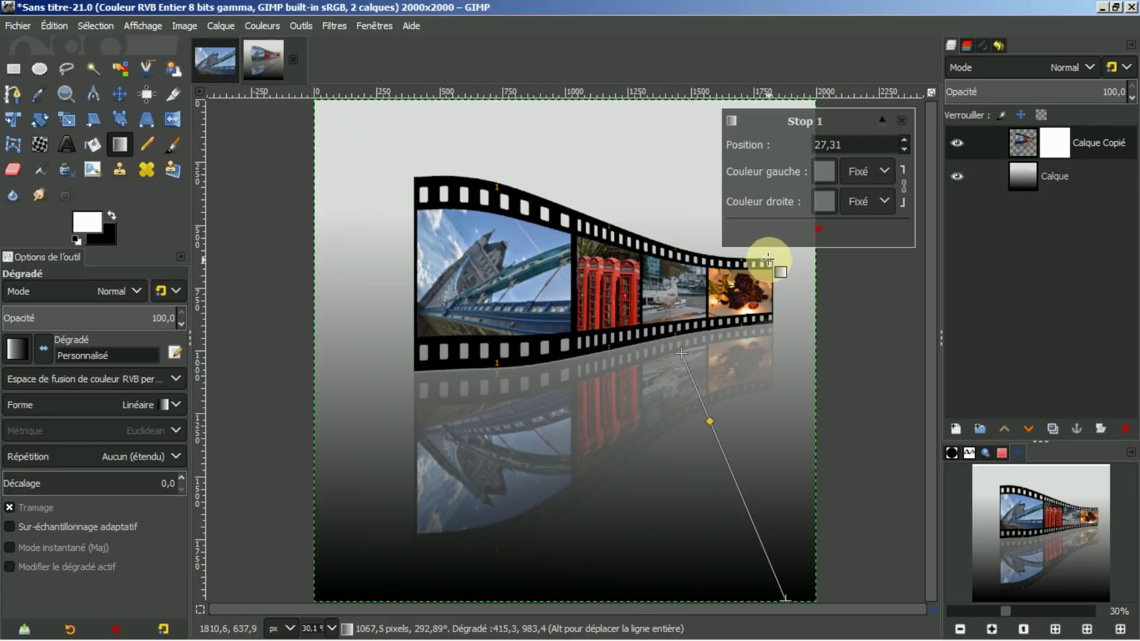
pyautogui.press('Return')
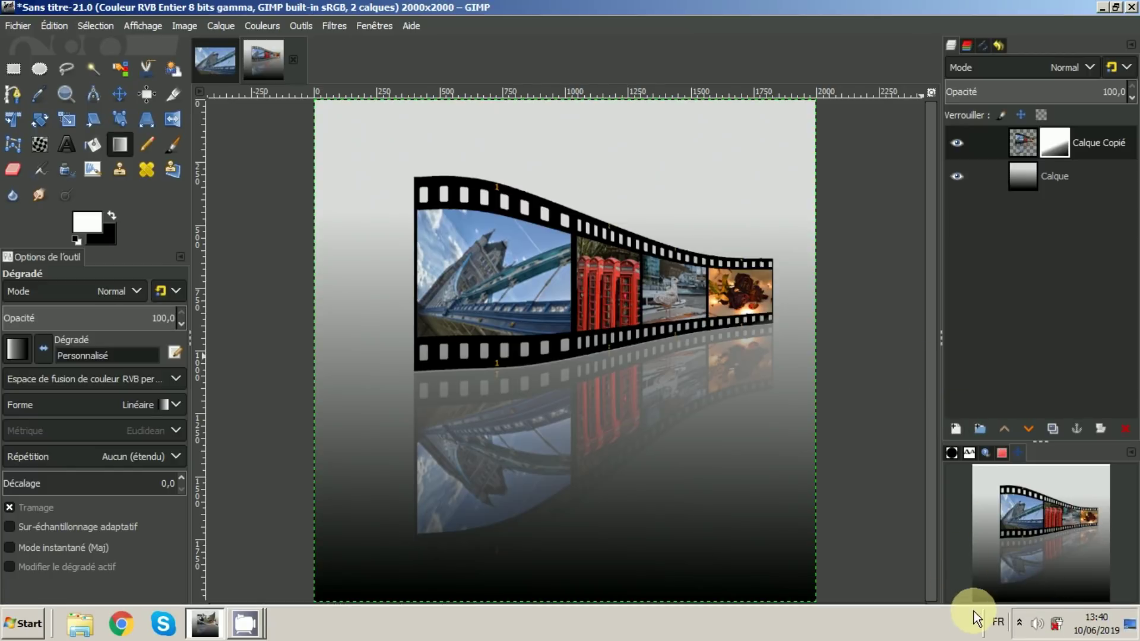
# Apply Calque Copié's fade mask and merge the reflection down into Calque.
pyautogui.click(960, 629)
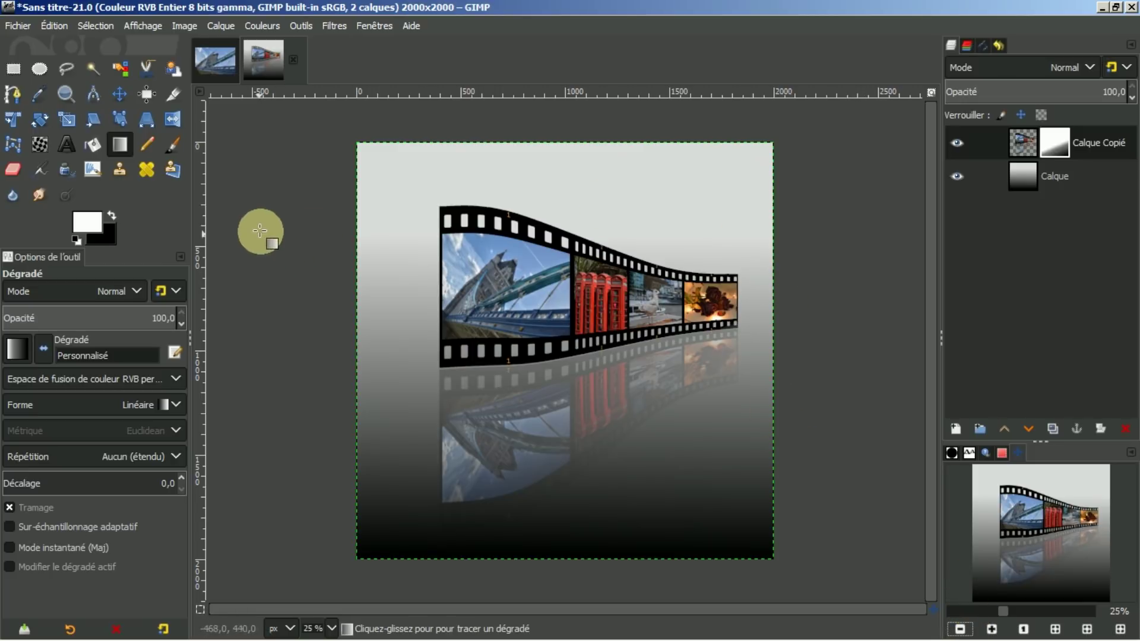
pyautogui.rightClick(1024, 142)
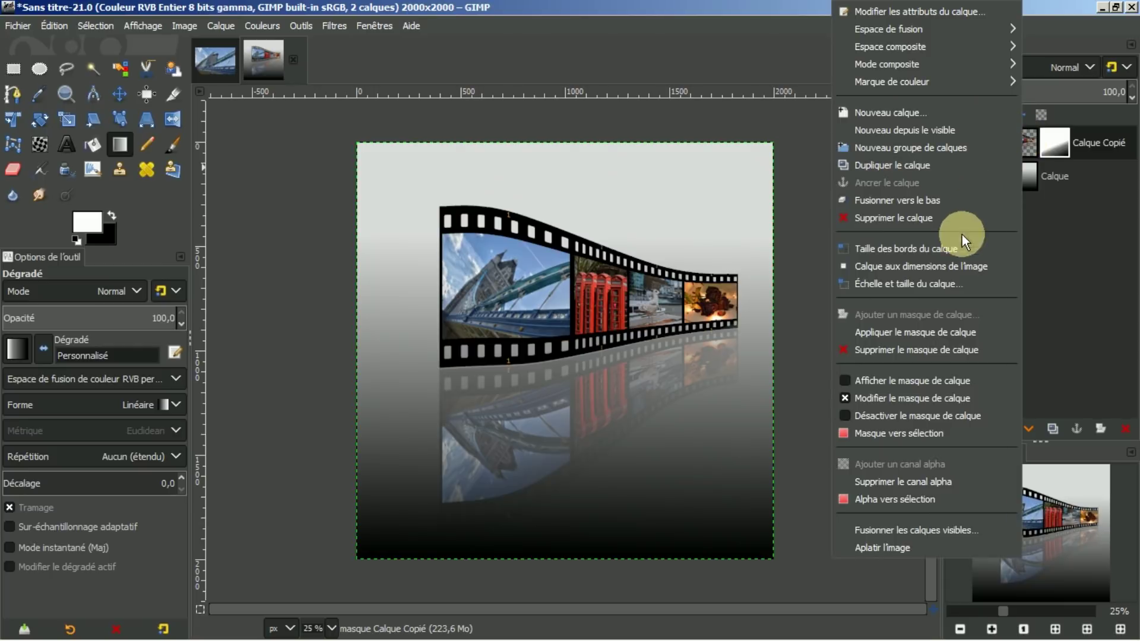
pyautogui.click(892, 333)
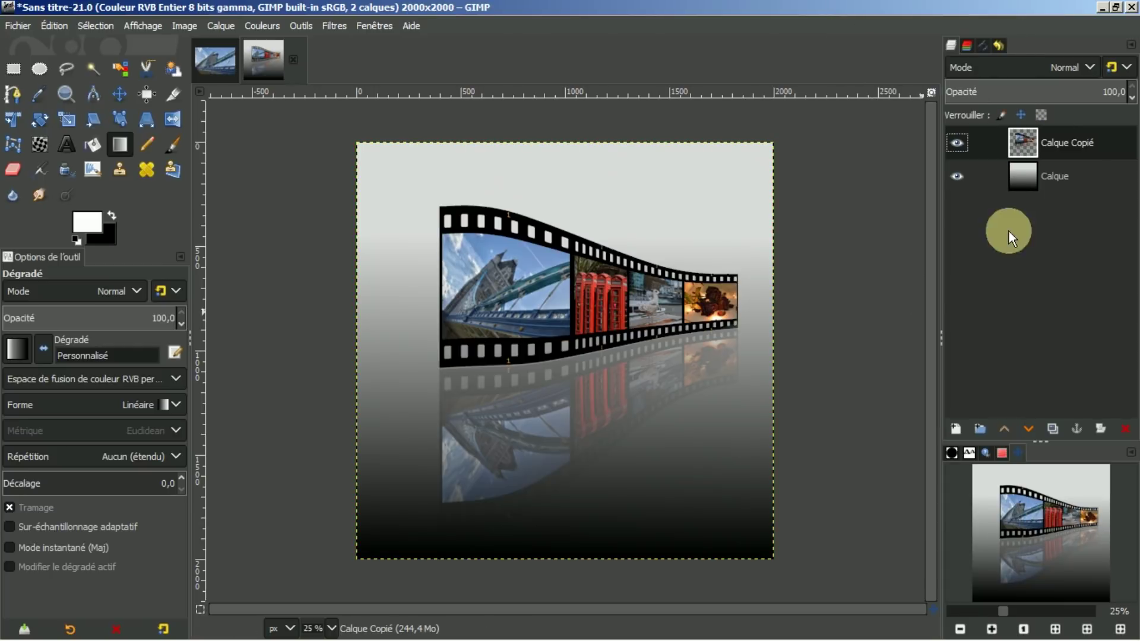
pyautogui.rightClick(1024, 137)
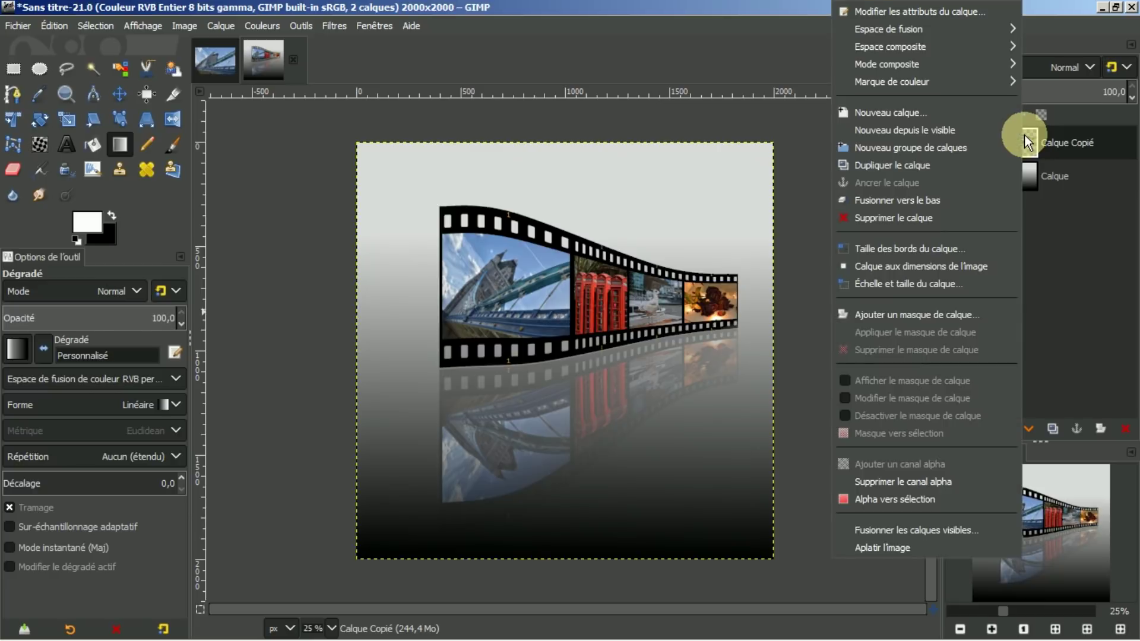
pyautogui.click(938, 202)
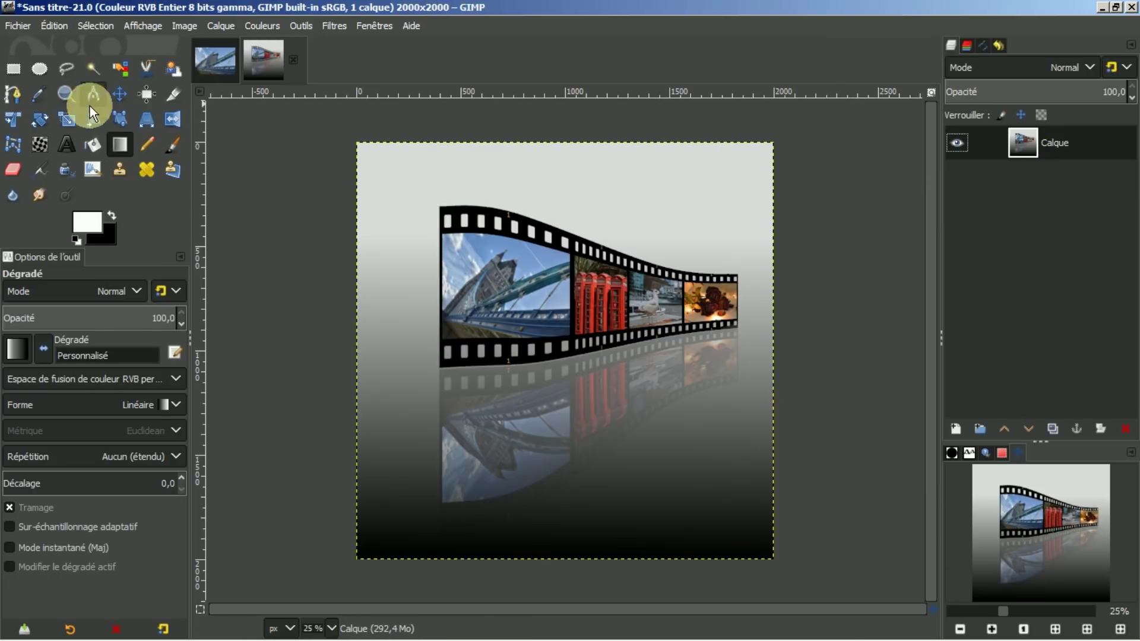
# Crop around the film strip and reflection, then fit the canvas to the 1784×1728 layer.
pyautogui.click(169, 95)
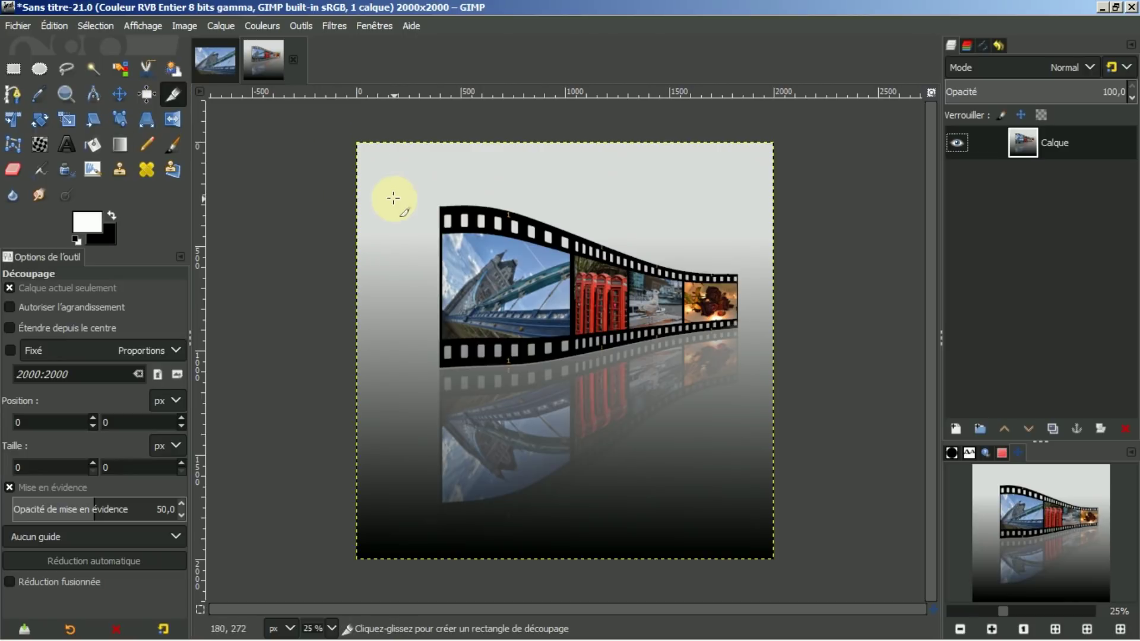
pyautogui.moveTo(401, 172)
pyautogui.mouseDown()
pyautogui.moveTo(679, 535)
pyautogui.moveTo(775, 531)
pyautogui.mouseUp()
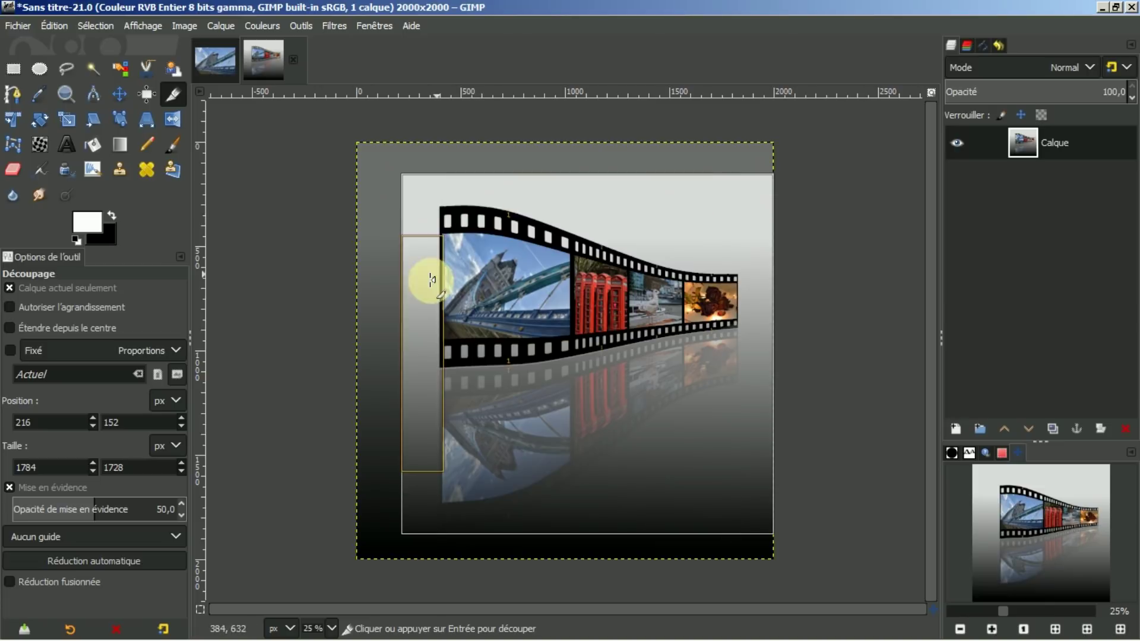
pyautogui.click(572, 337)
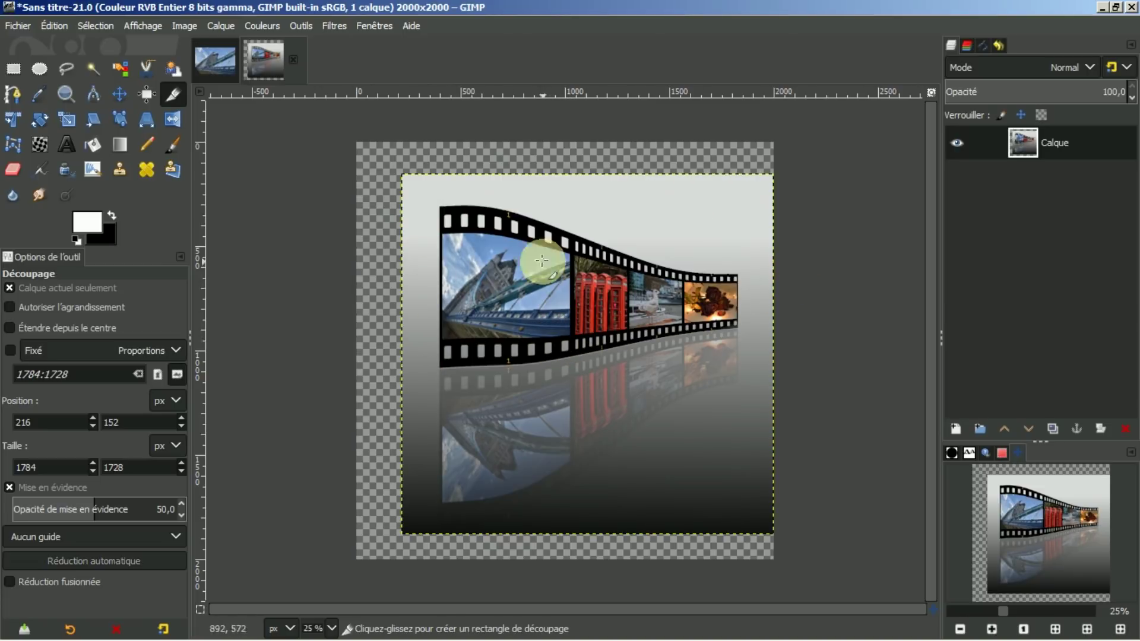
pyautogui.click(179, 28)
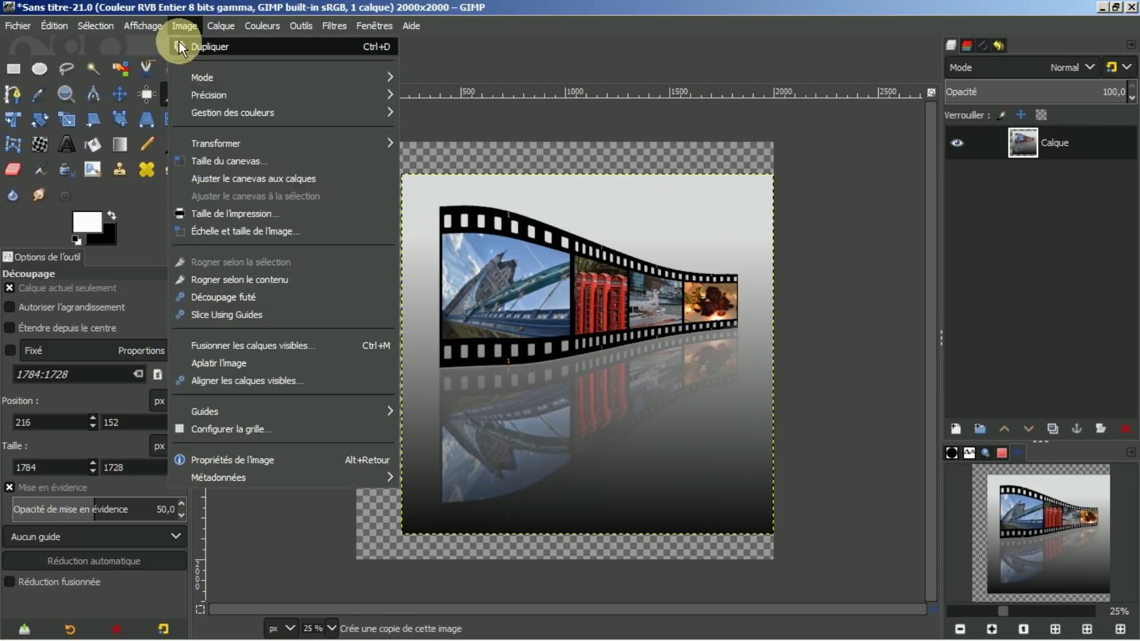
pyautogui.click(197, 178)
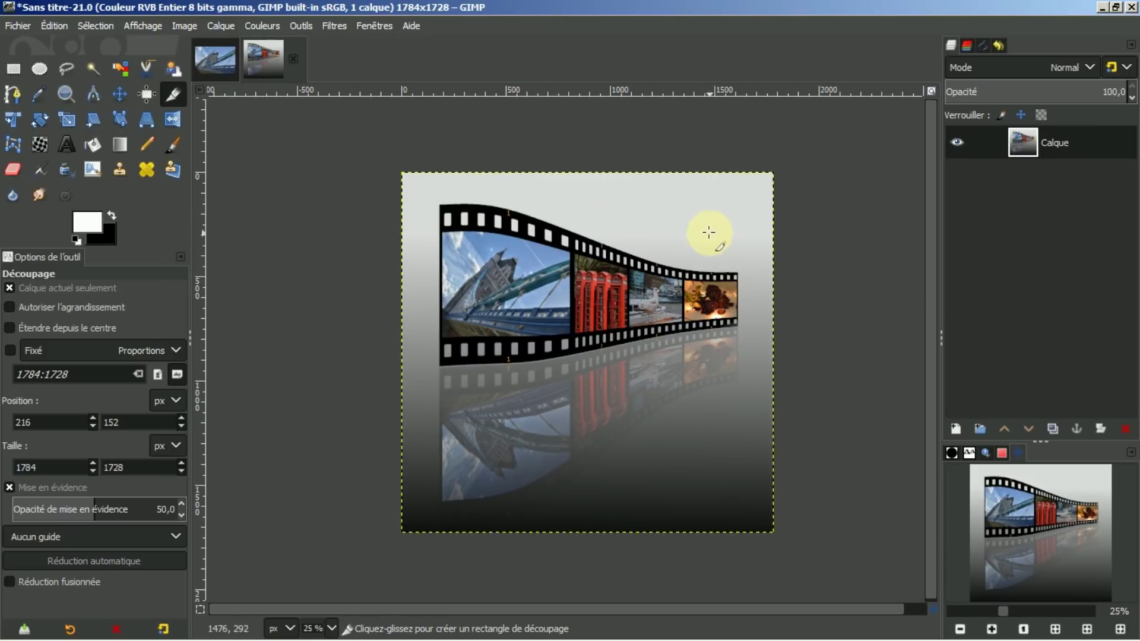
pyautogui.click(1055, 629)
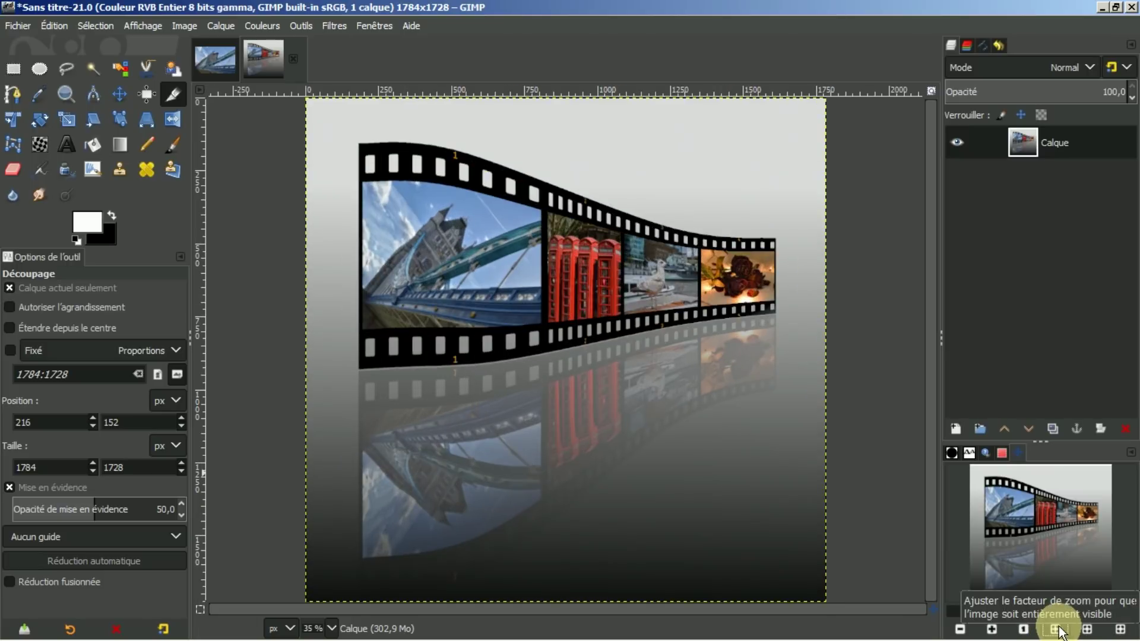